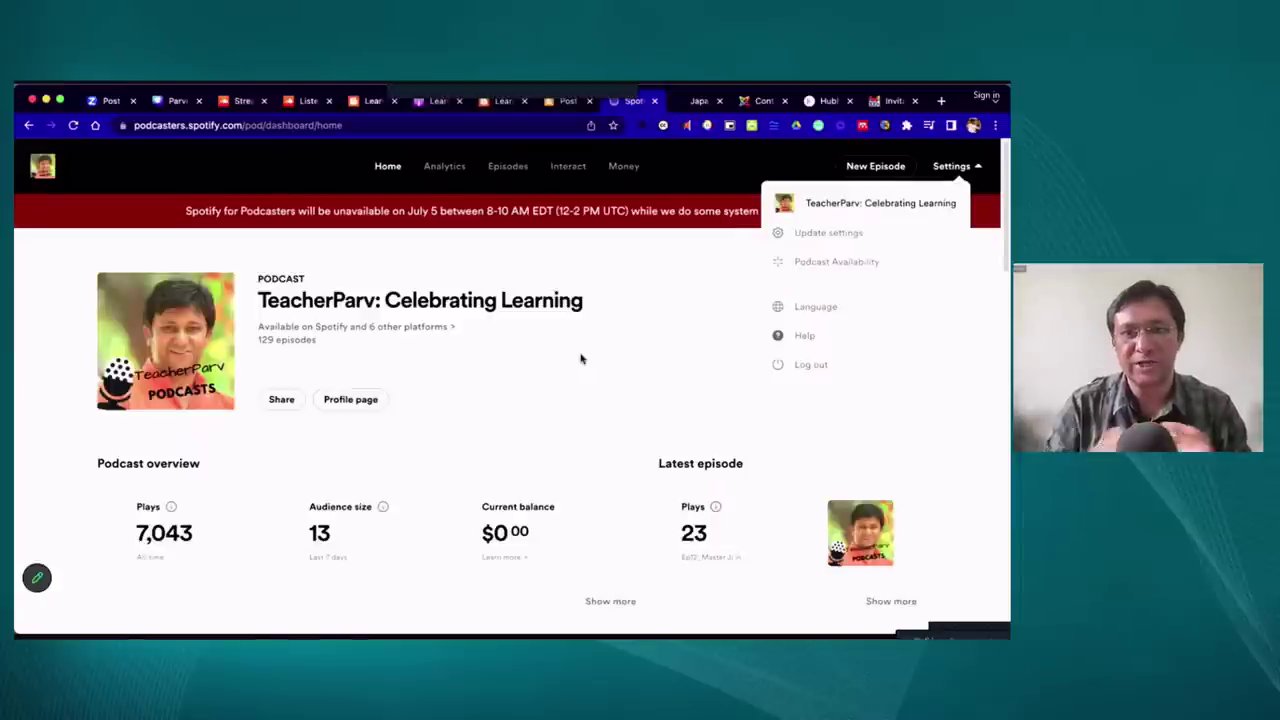
Open the podcast settings and review the name, description, cover art, category, language, advanced options and account details
click(822, 240)
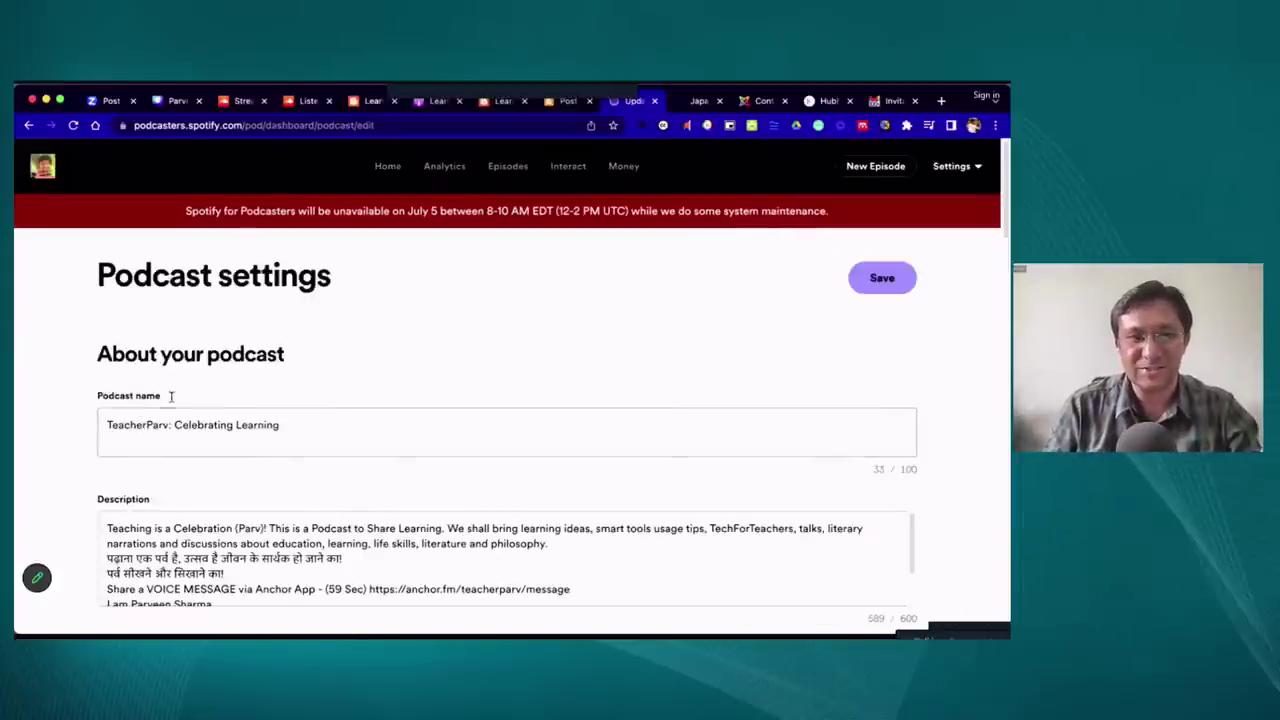
scroll(260, 465, down, 2)
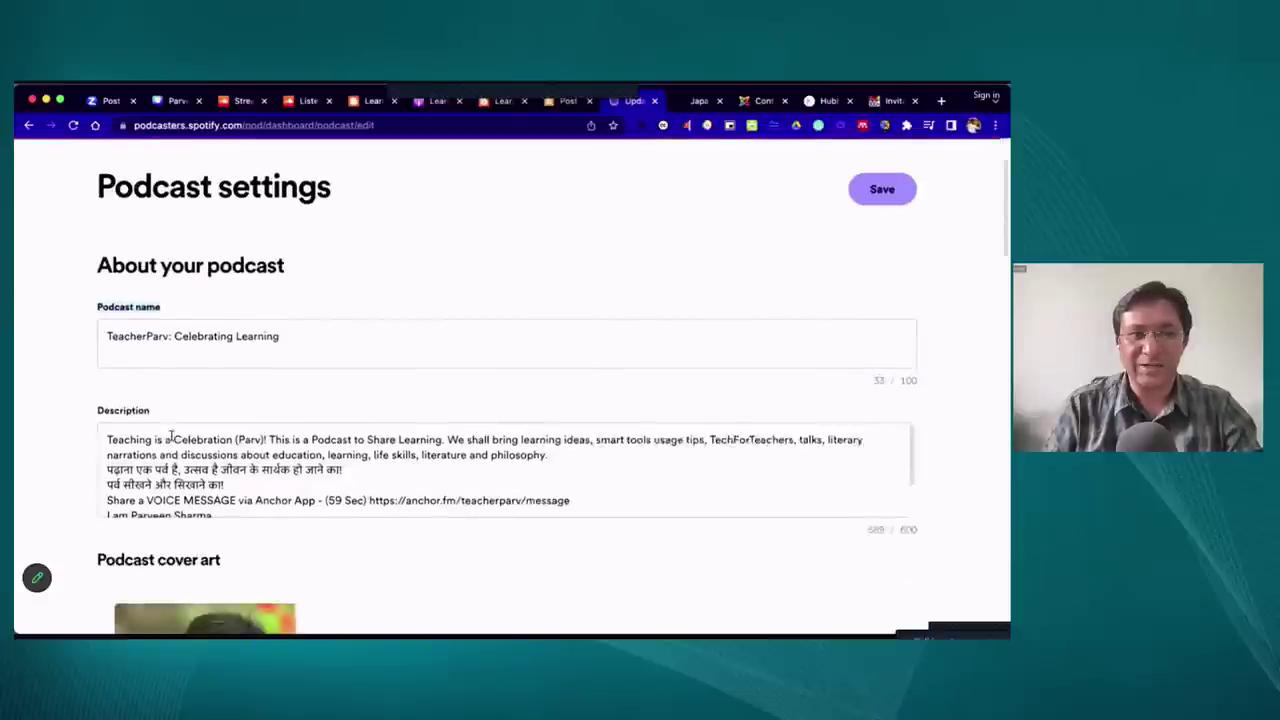
scroll(108, 409, down, 2)
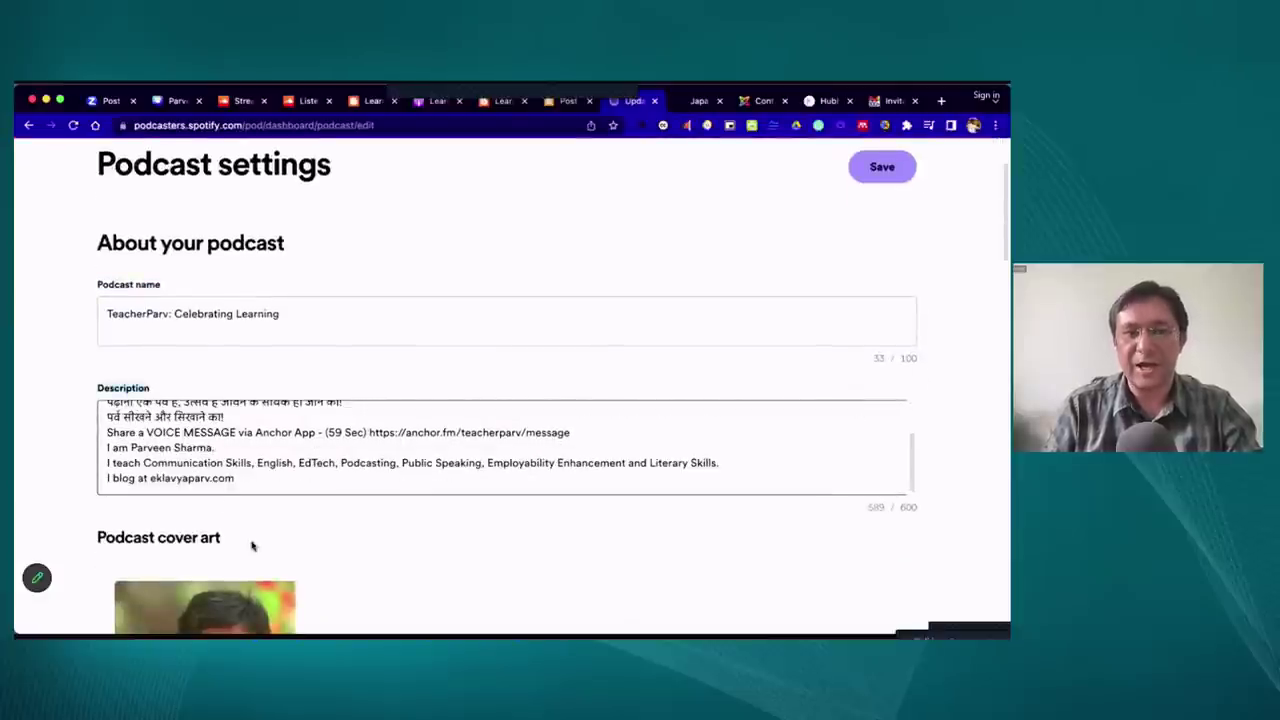
scroll(251, 543, down, 4)
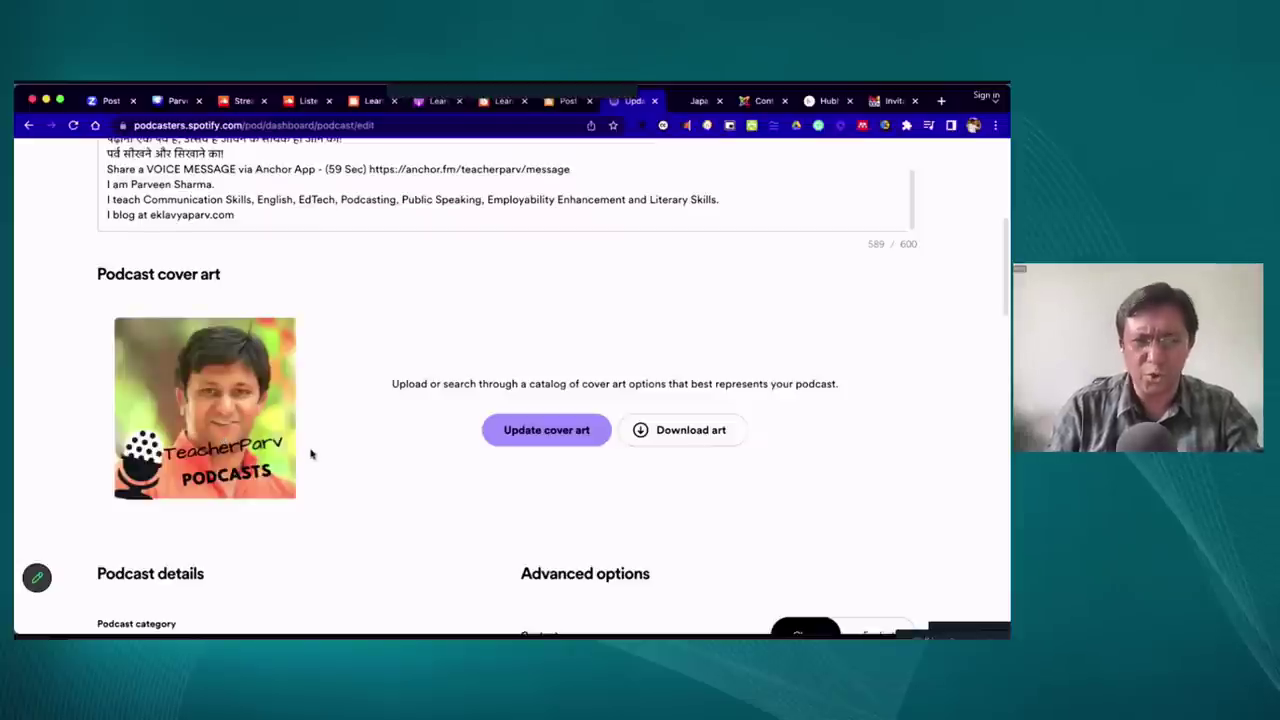
scroll(200, 410, down, 3)
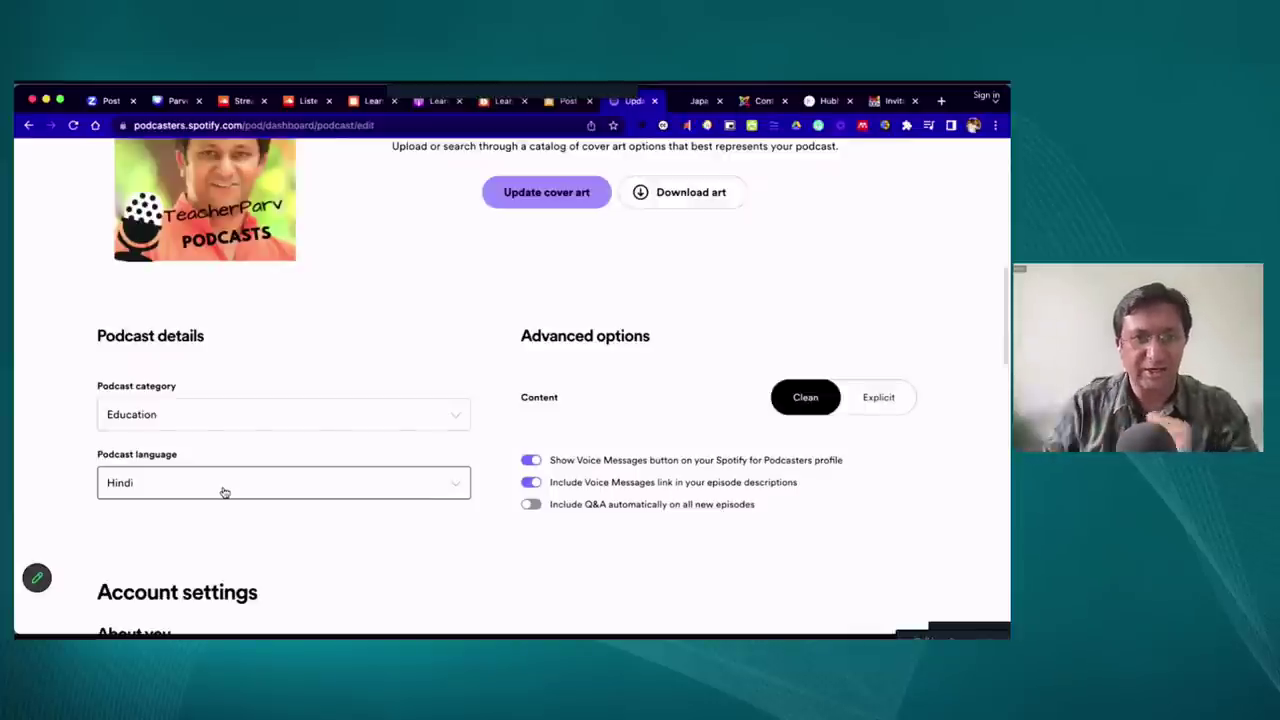
scroll(231, 500, down, 3)
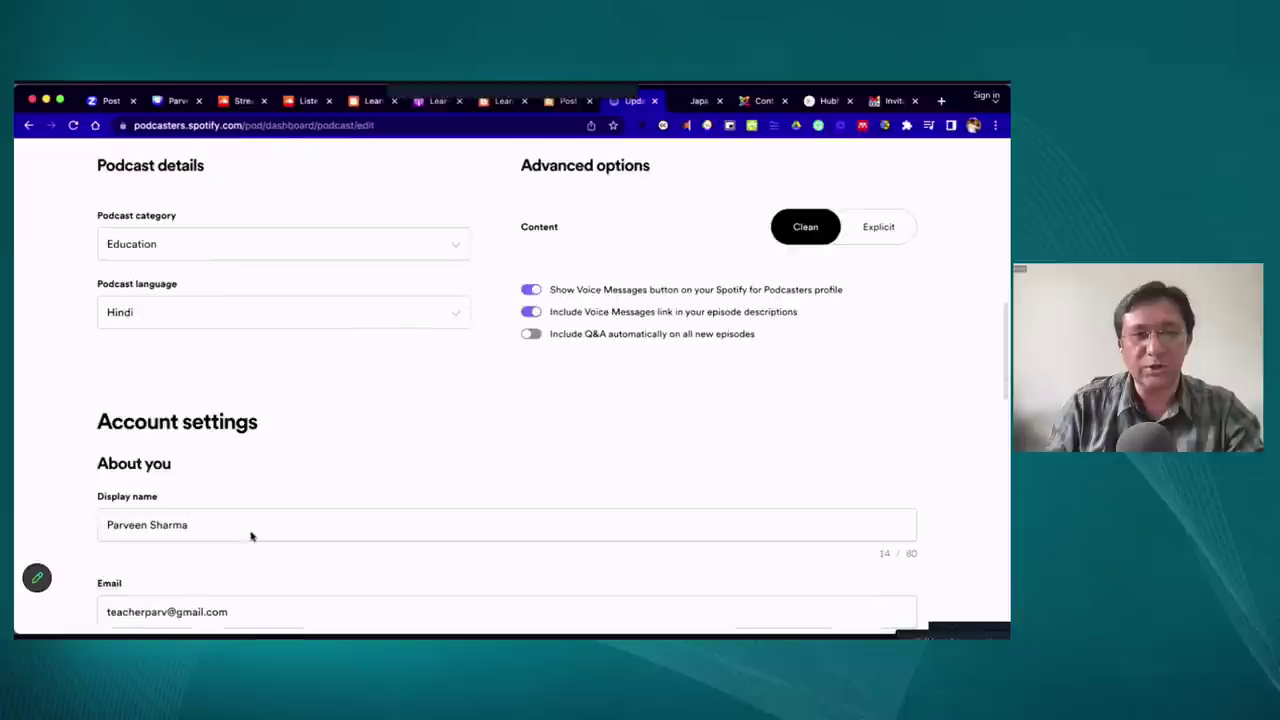
scroll(181, 487, down, 1)
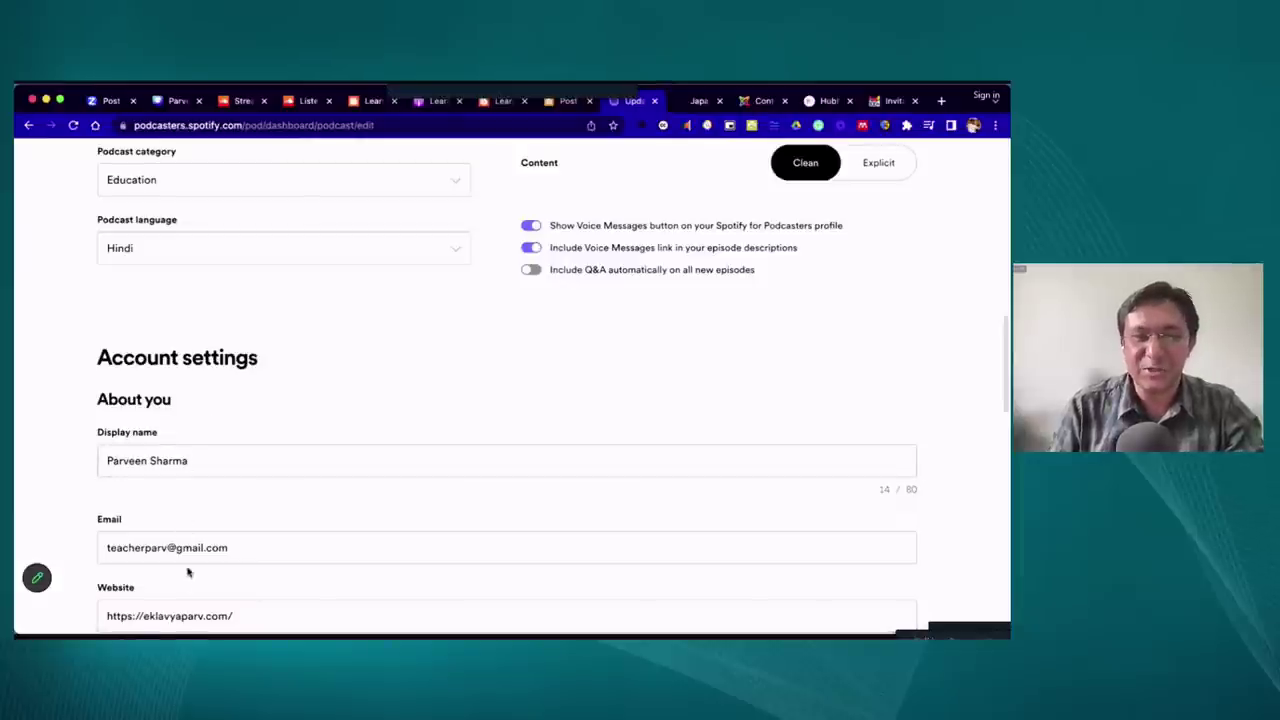
scroll(195, 560, down, 1)
scroll(201, 543, down, 1)
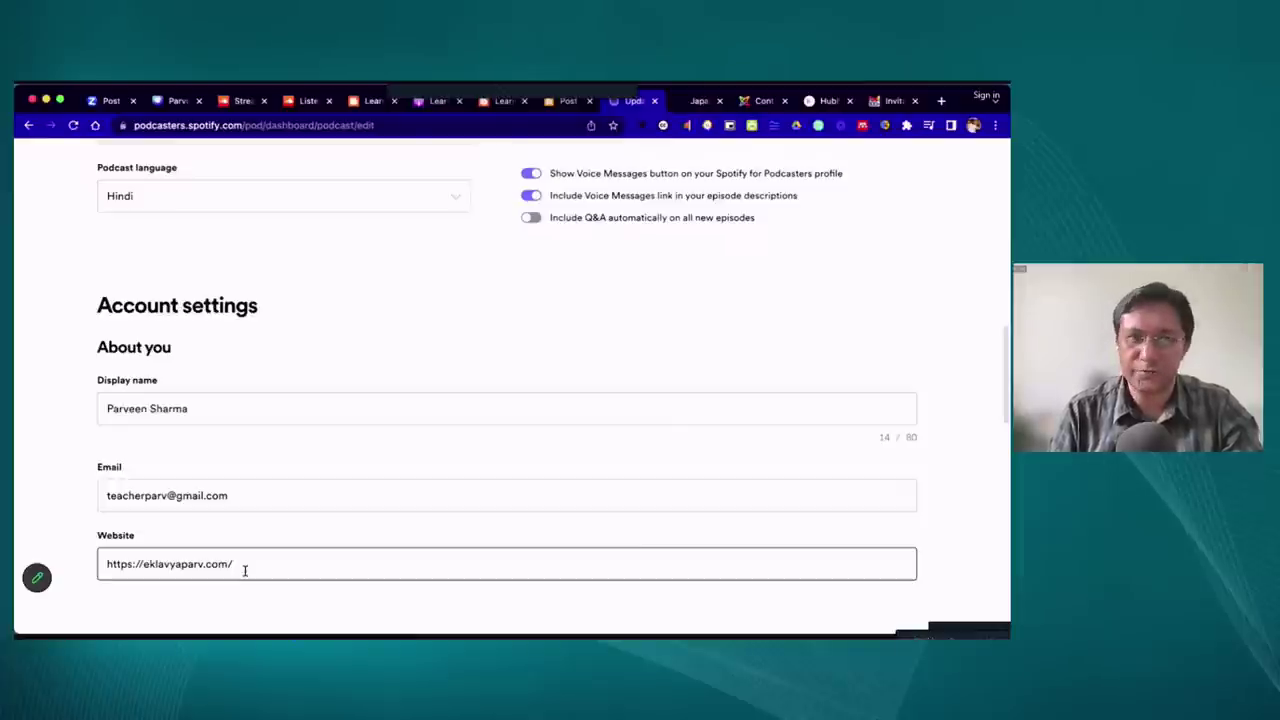
click(421, 365)
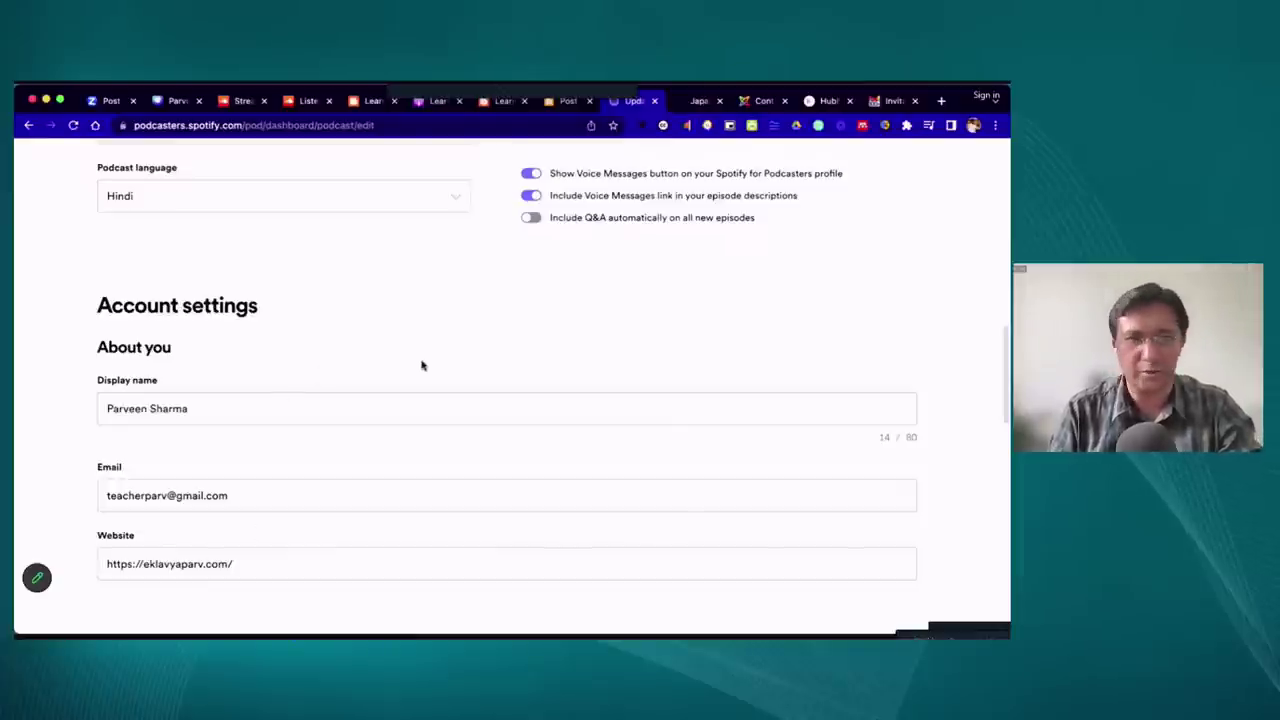
scroll(423, 363, up, 10)
scroll(437, 209, up, 1)
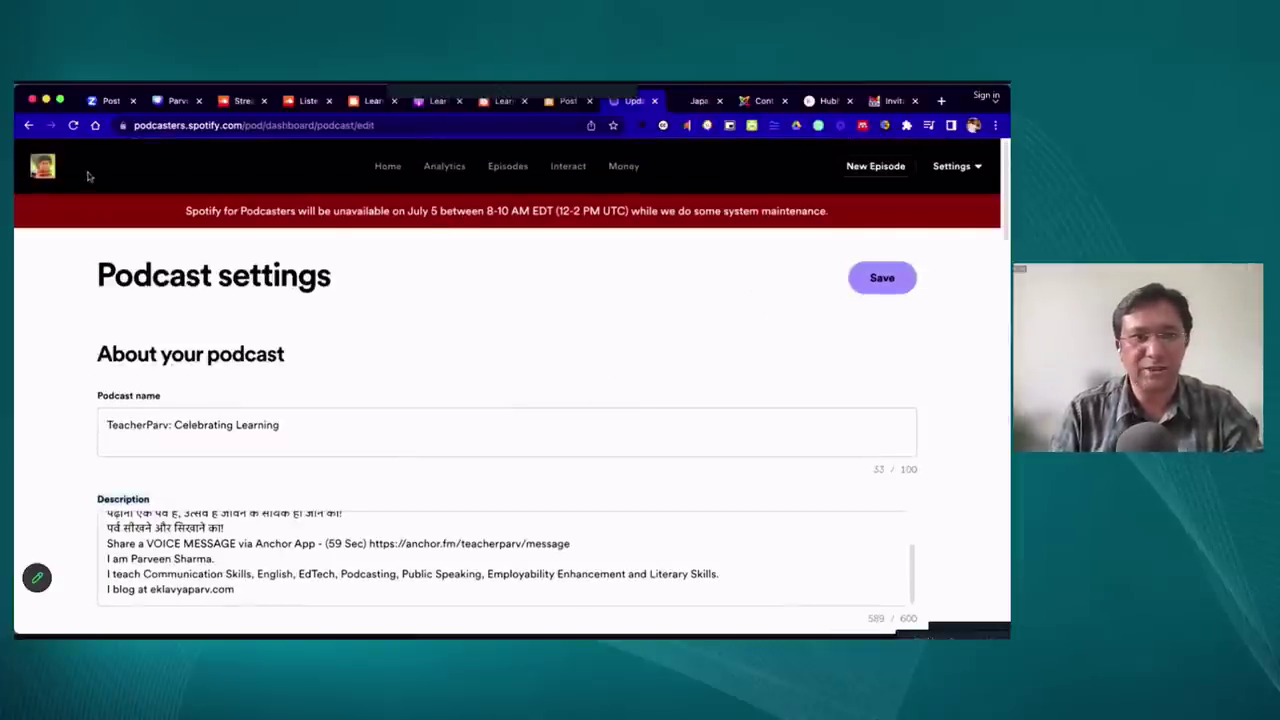
Return to the dashboard home, open the podcast's public profile page and look over its platforms and latest episode
click(388, 166)
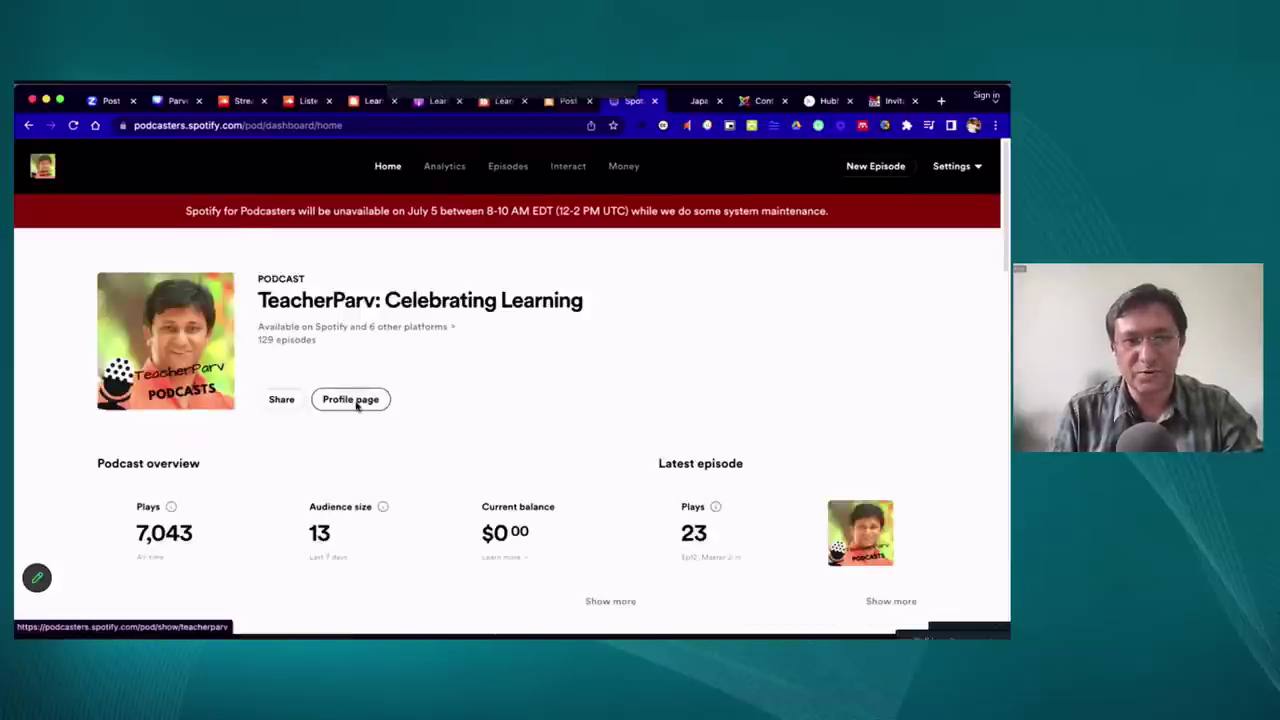
click(352, 399)
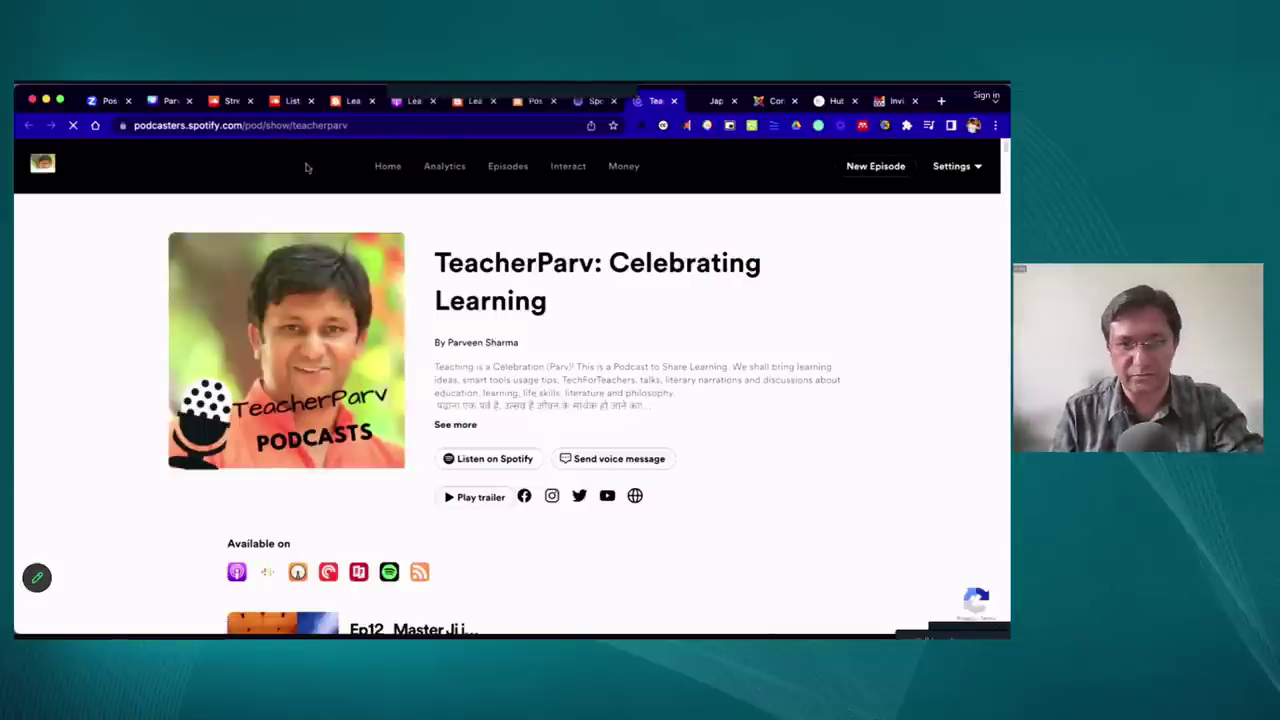
scroll(517, 405, down, 2)
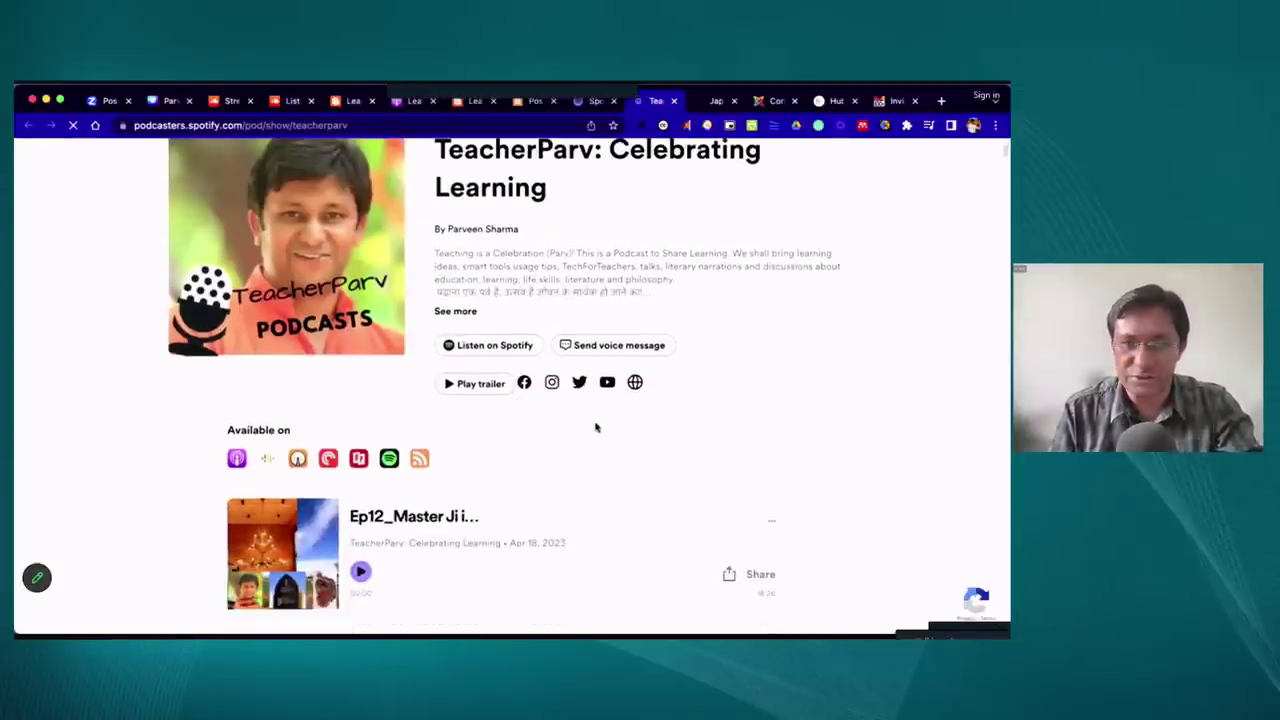
scroll(598, 400, up, 2)
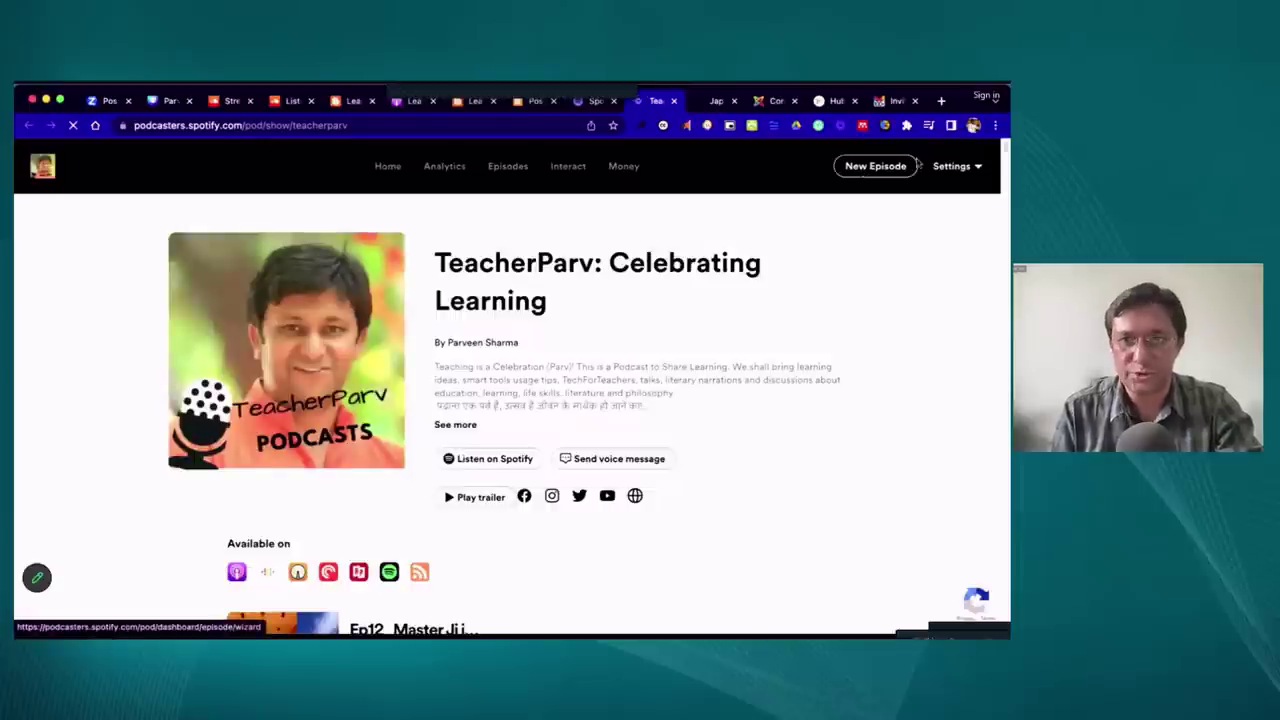
Enlarge the browser zoom of the podcast profile page by one level
click(995, 125)
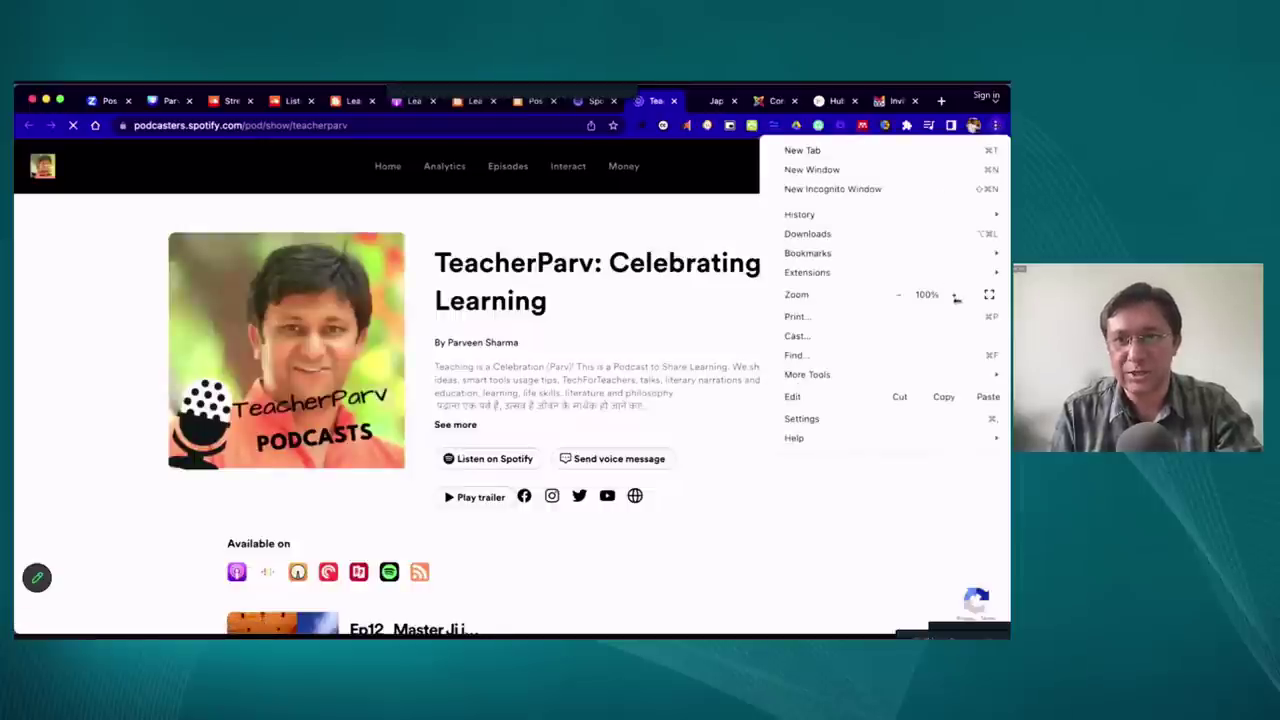
click(953, 294)
key(Escape)
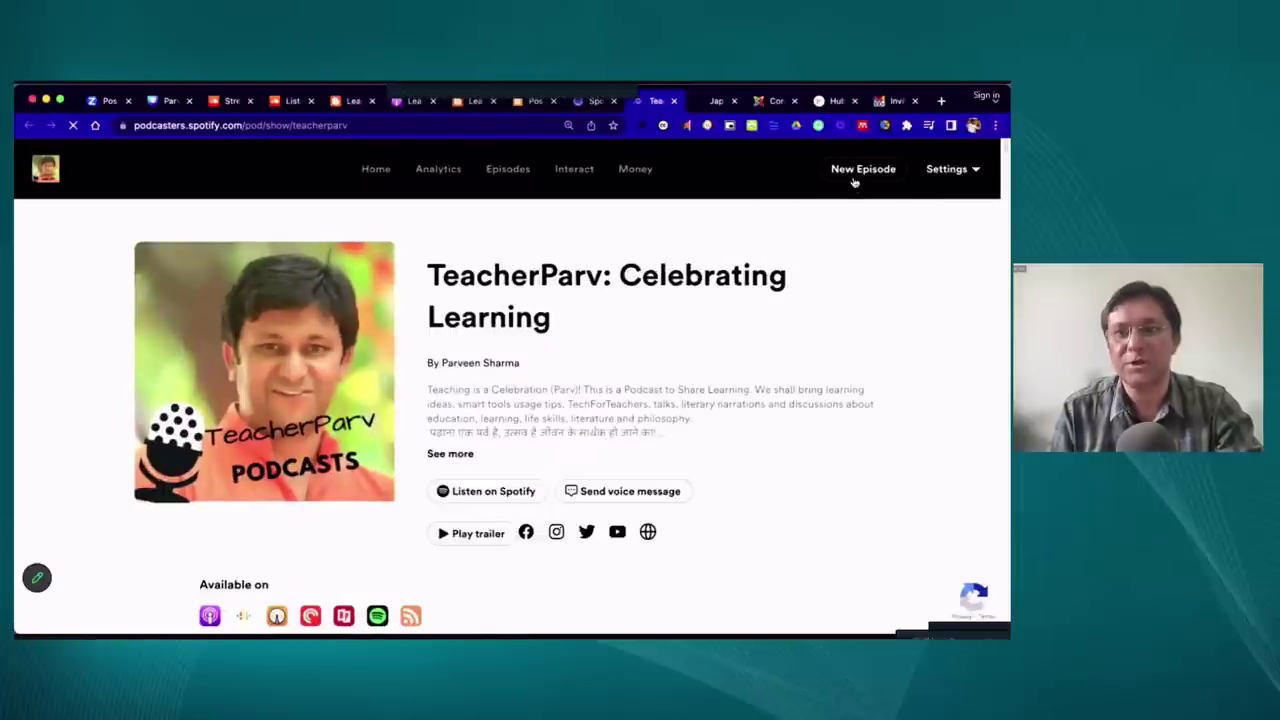
Start a new episode and upload its media file from the computer
click(862, 169)
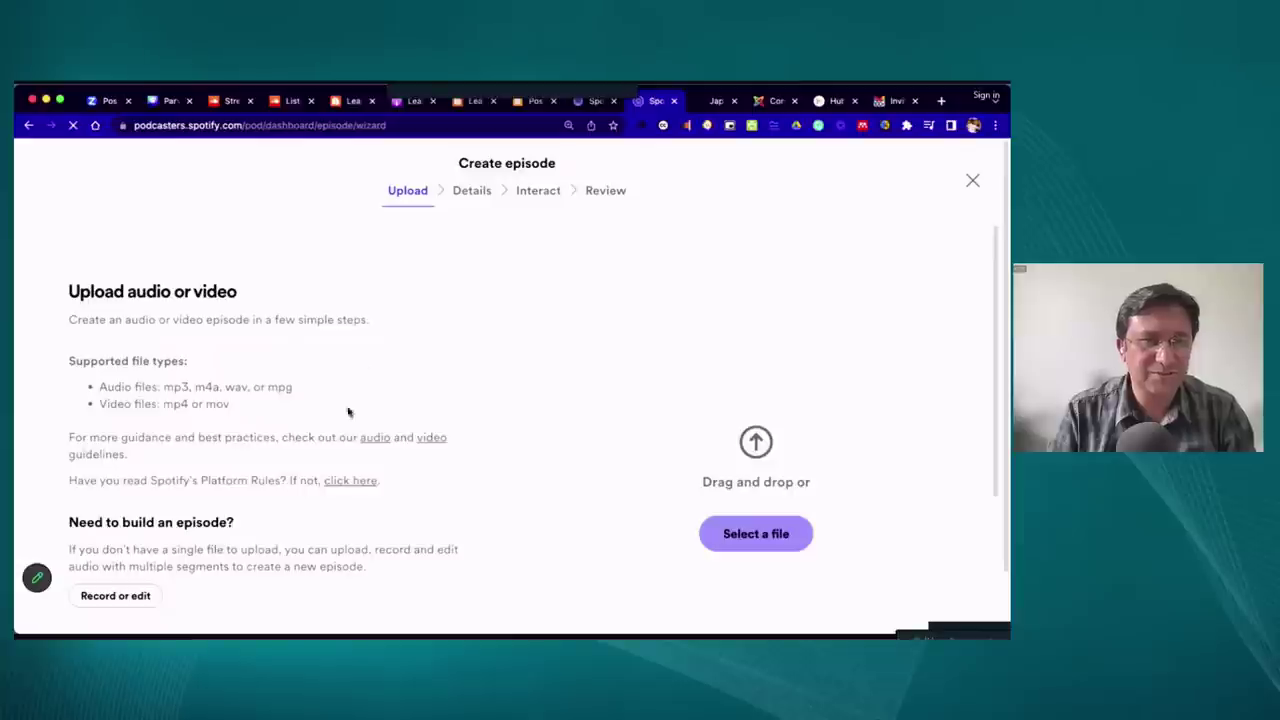
scroll(186, 423, down, 1)
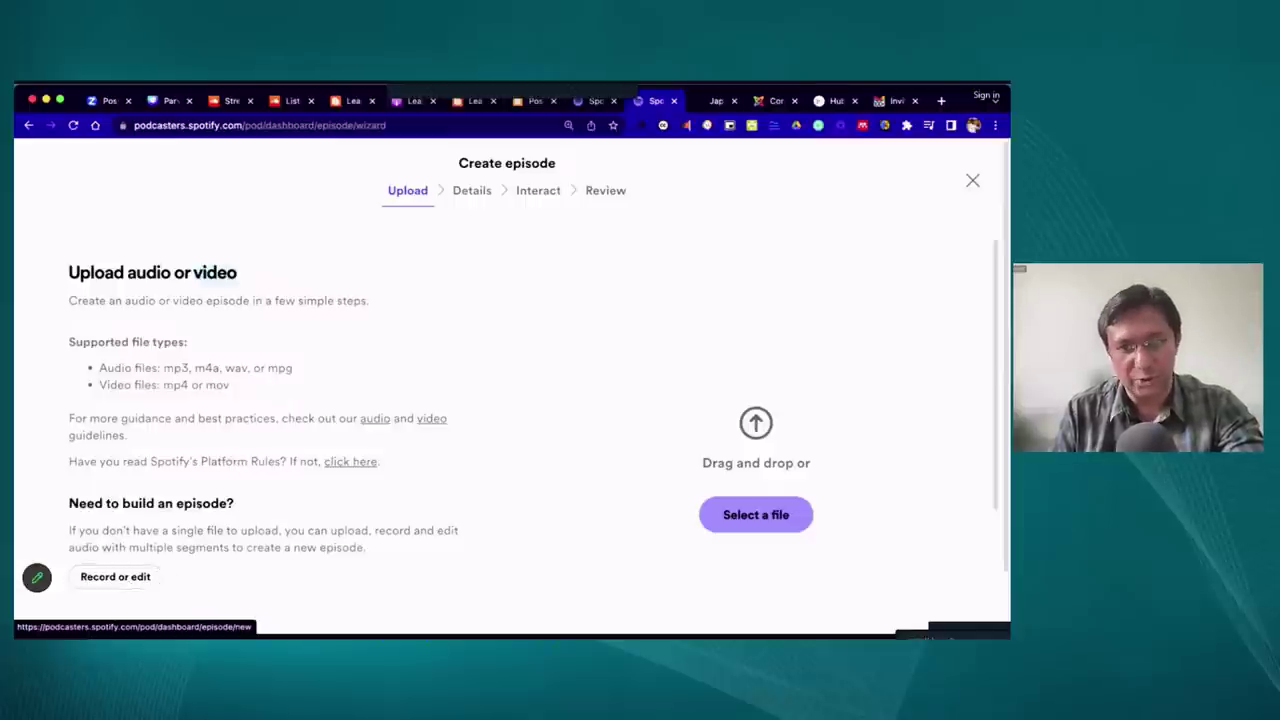
click(757, 518)
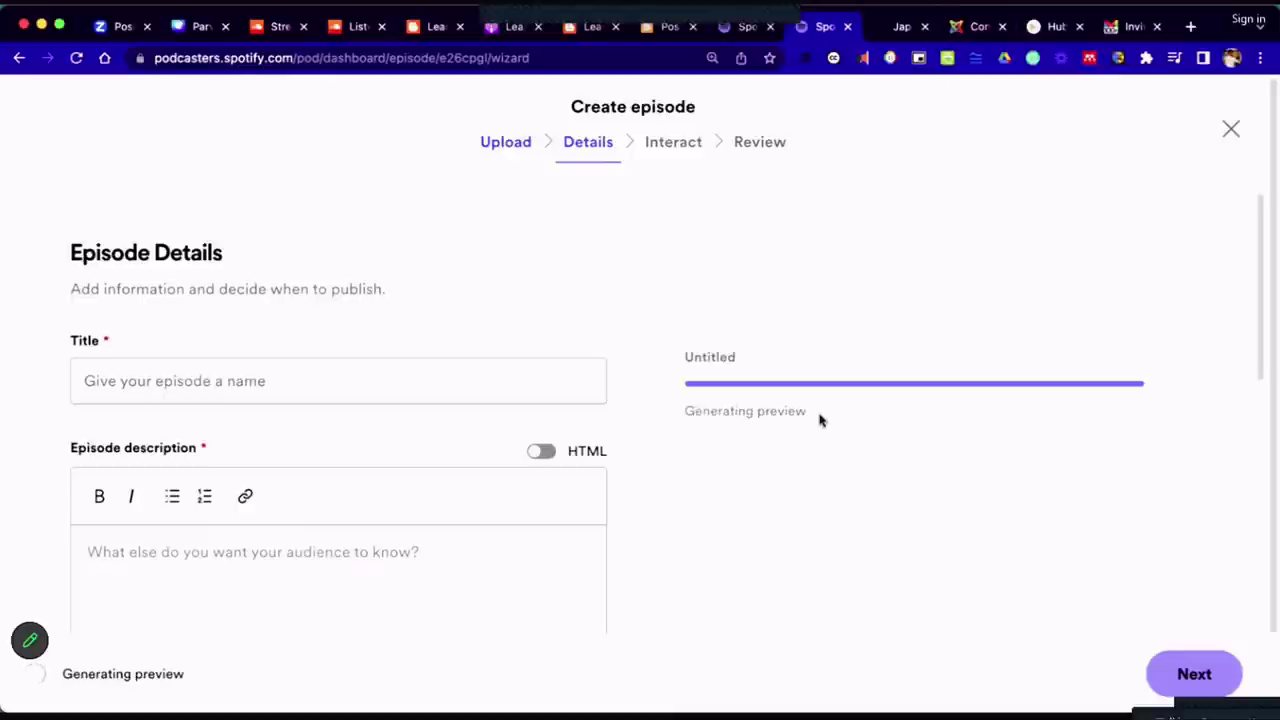
Enter "Tashkent Diaries_ Episode 13" as the episode title
scroll(788, 460, down, 1)
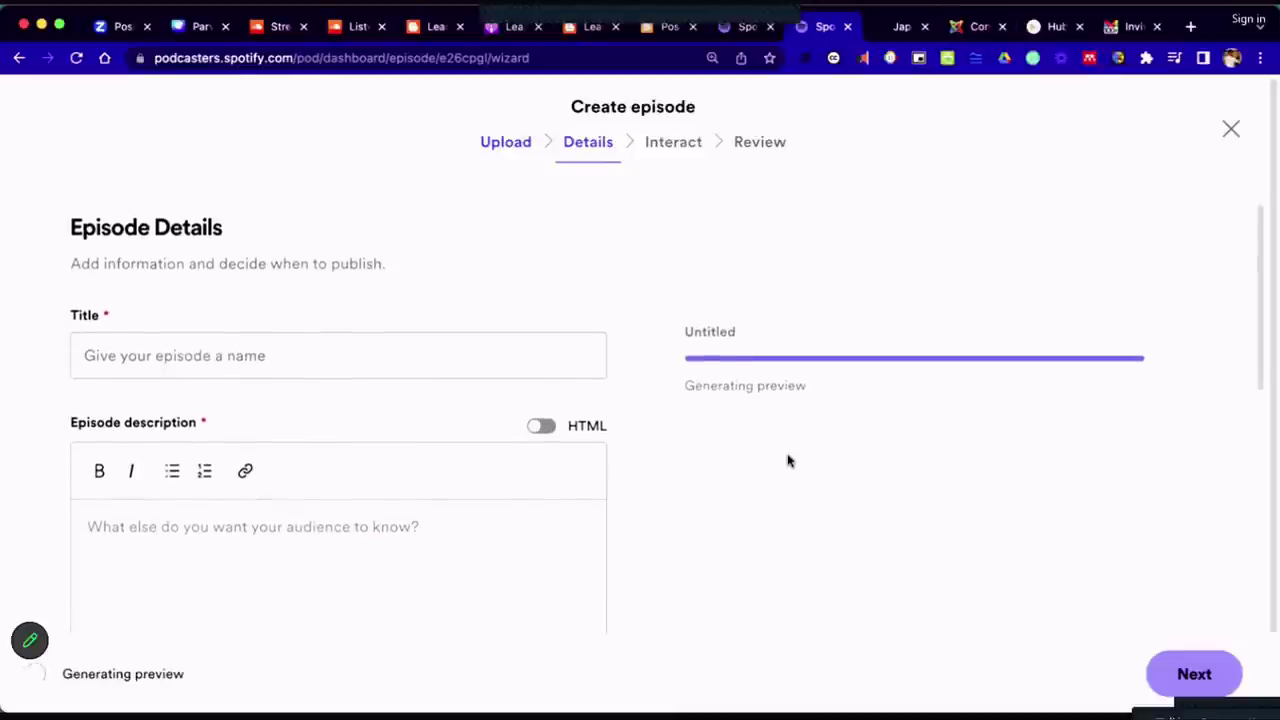
scroll(788, 460, down, 2)
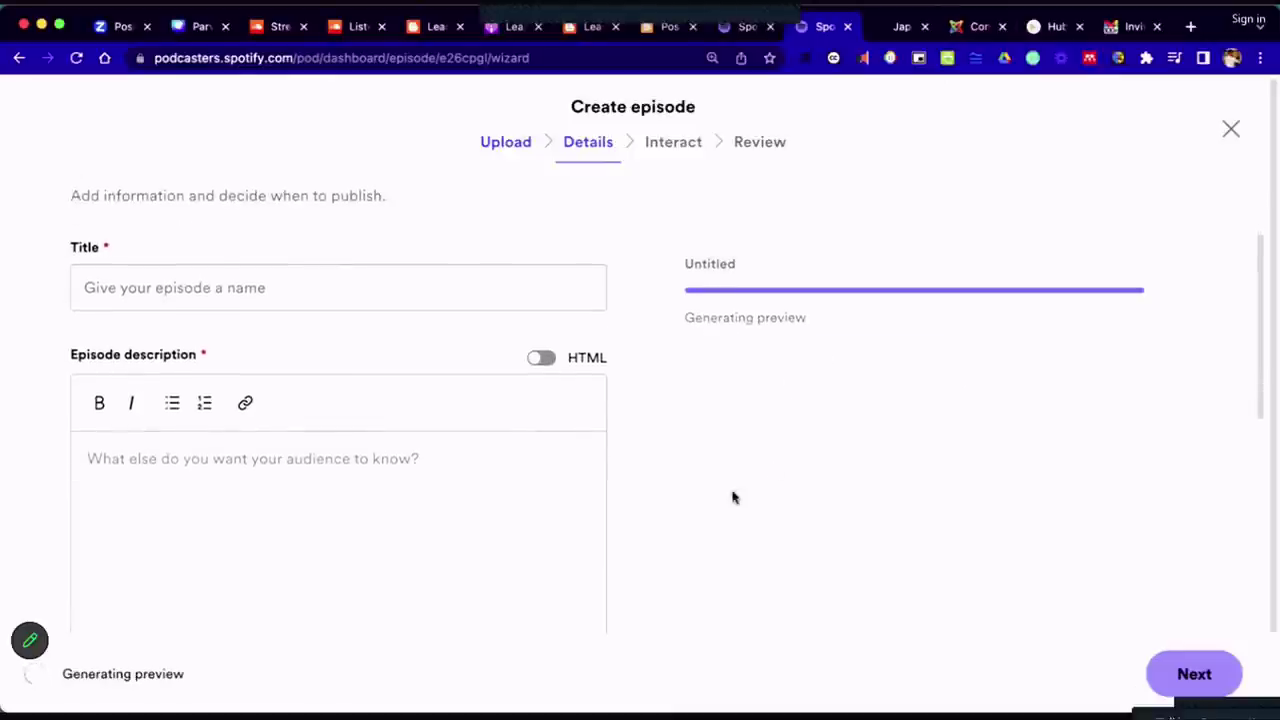
click(211, 280)
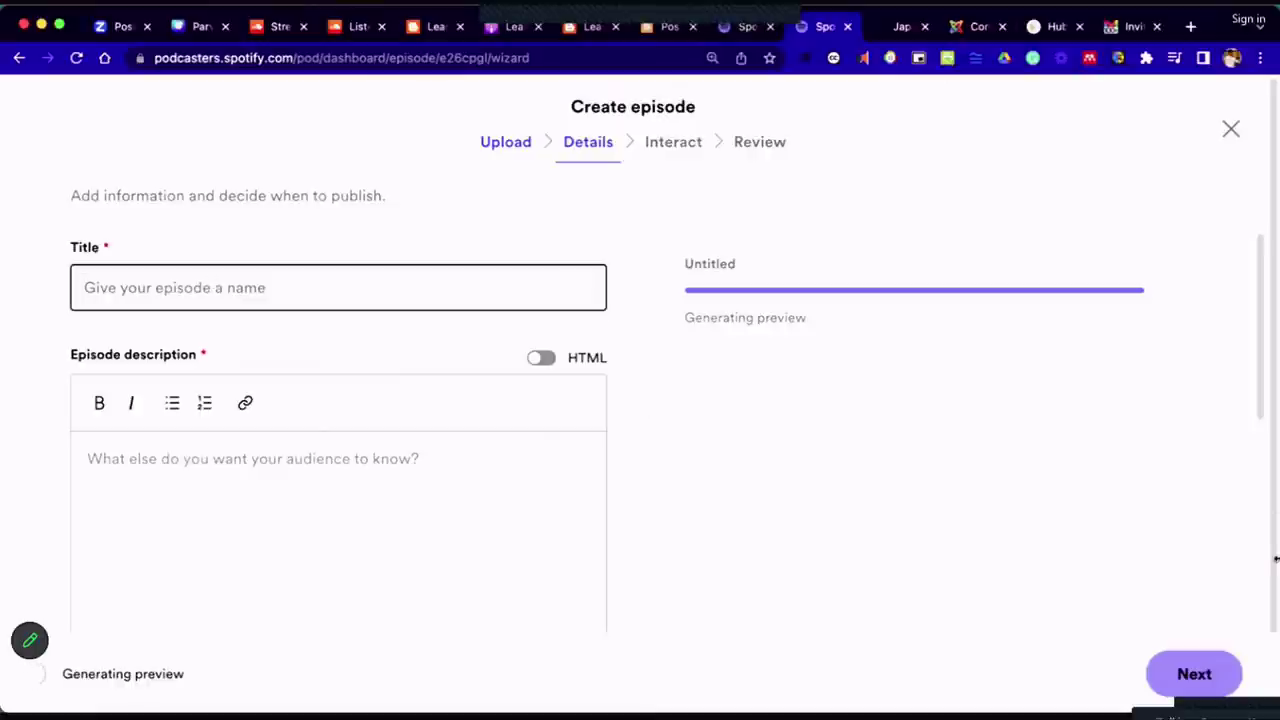
text(Tashkent Dia)
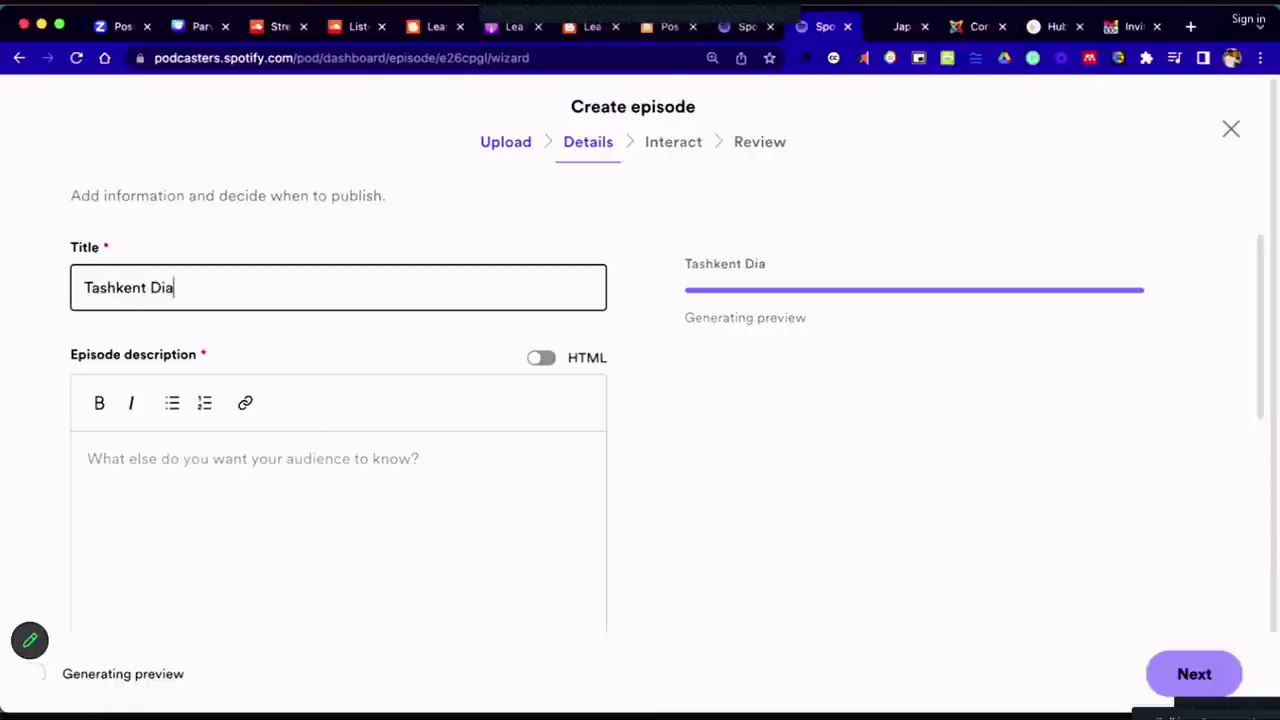
text(ries_)
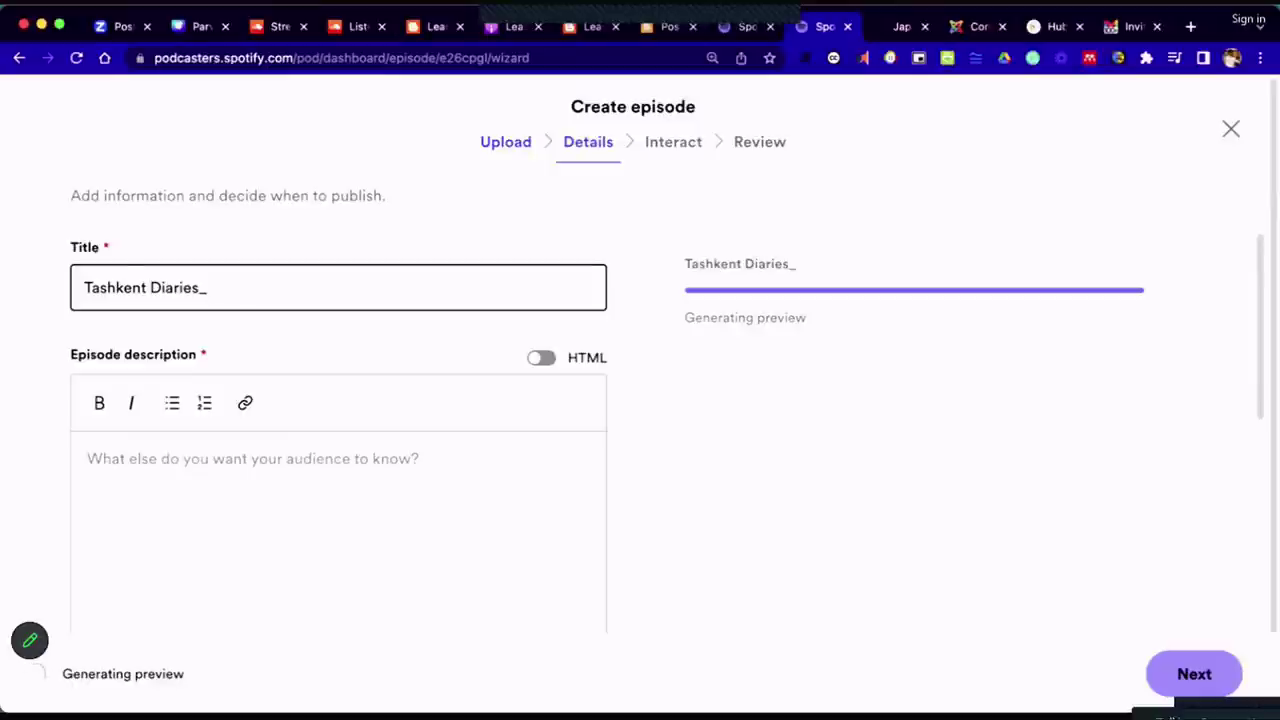
text( Episode 13)
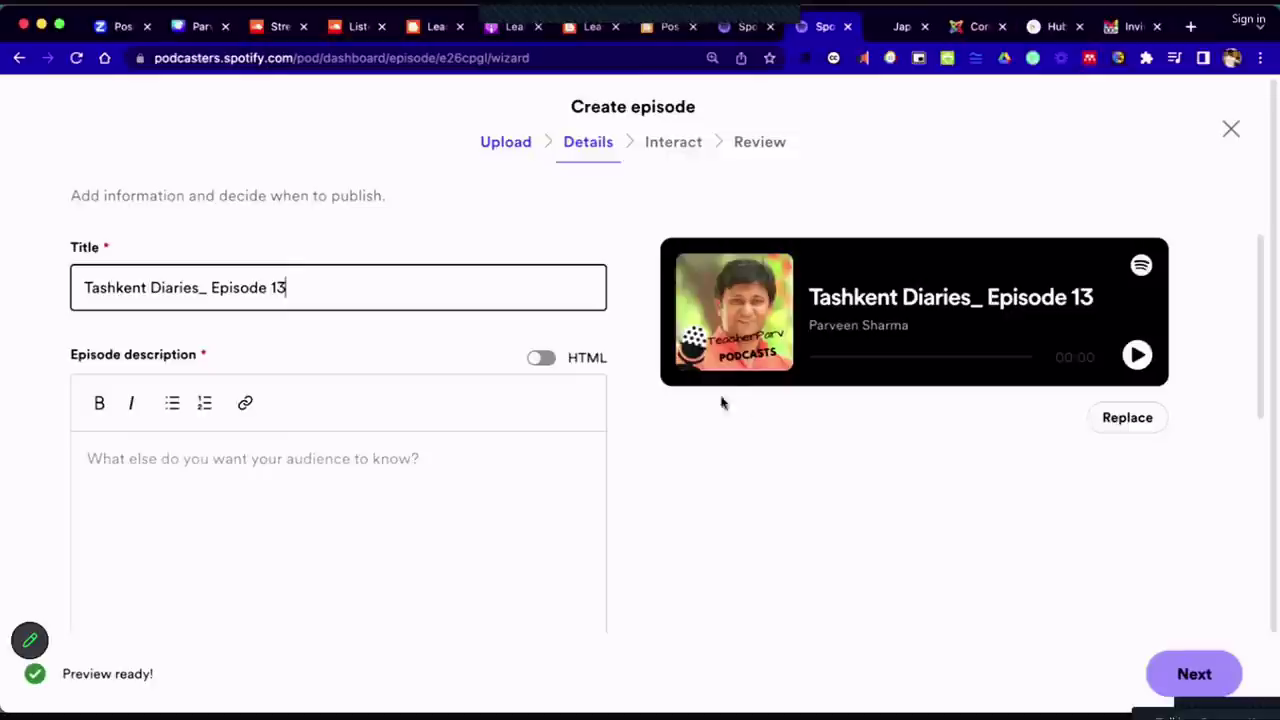
Write the episode description "This Episode is new entry into the experience of a Teacher in Tashkent!"
click(273, 460)
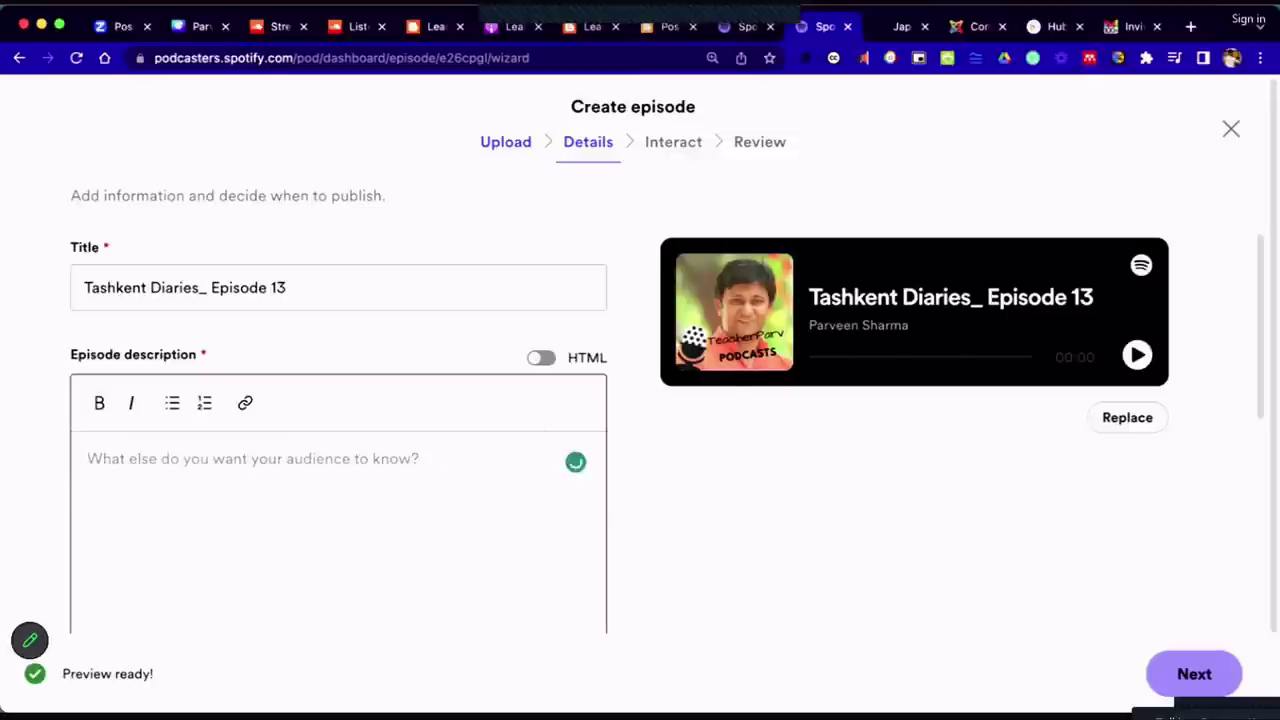
text(This )
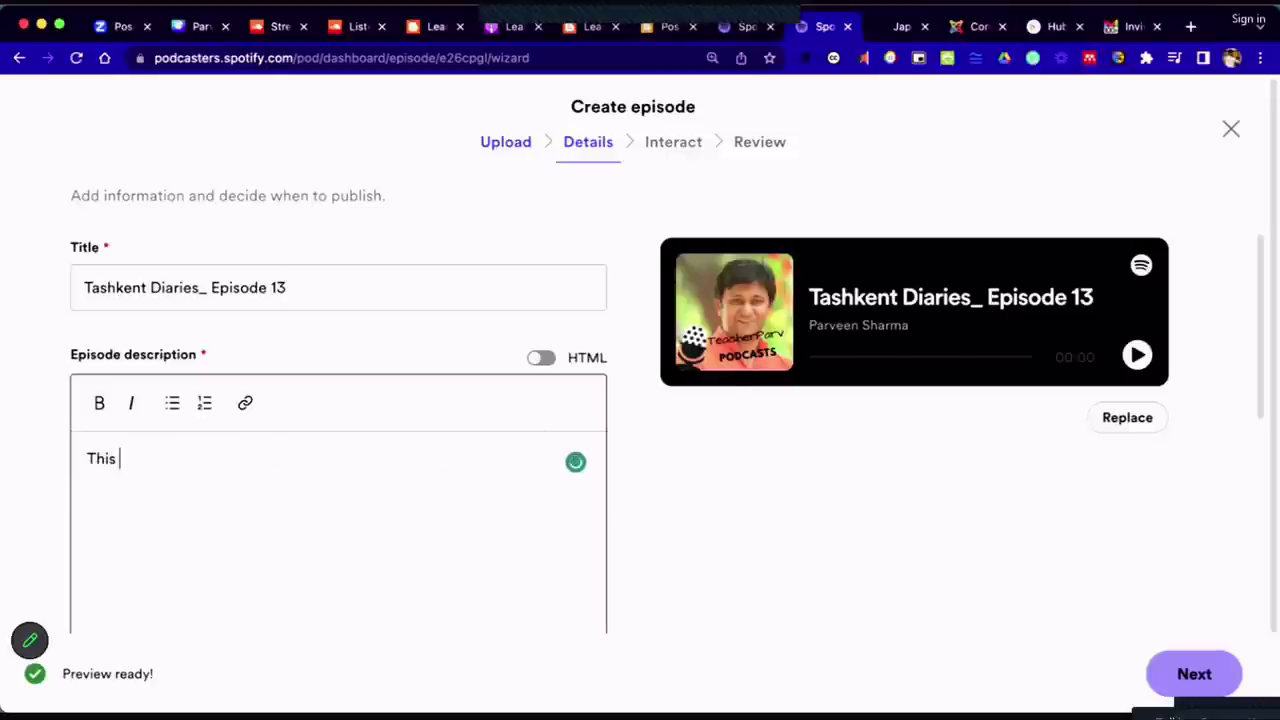
text(Edpisode)
key(BackSpace)
key(BackSpace)
key(BackSpace)
key(BackSpace)
key(BackSpace)
key(BackSpace)
key(BackSpace)
text(pi)
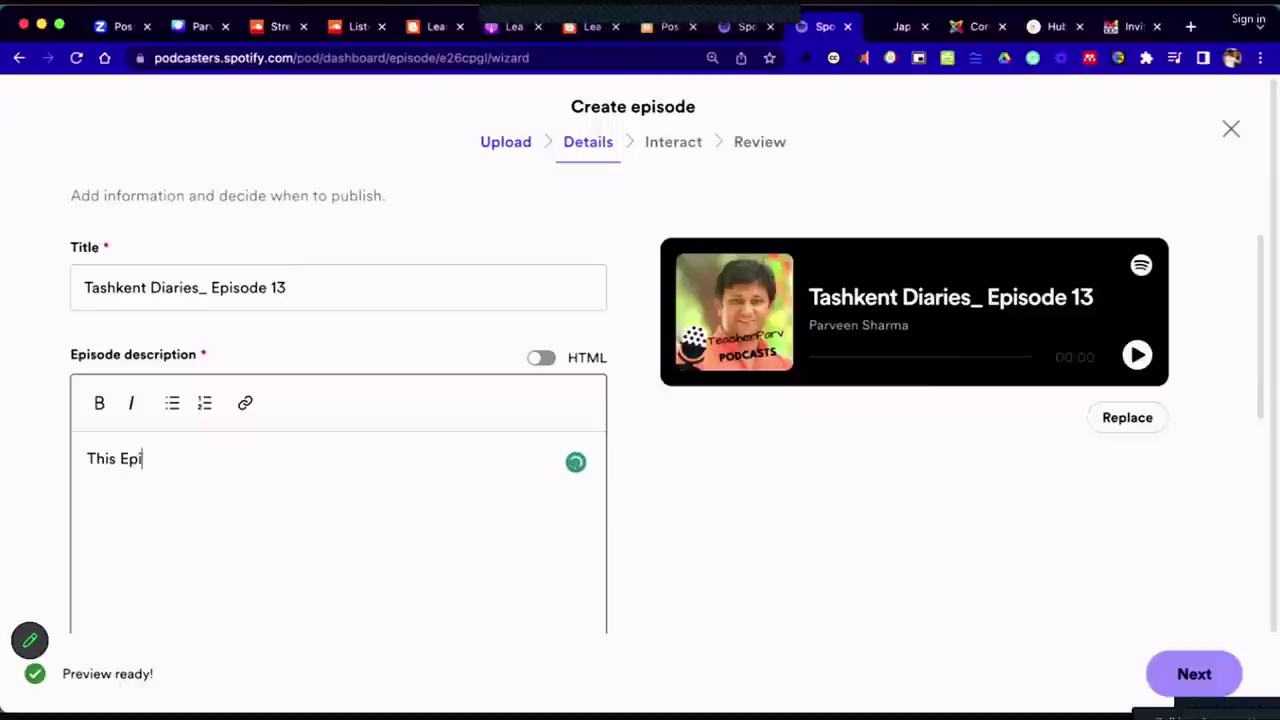
text(sode is new entry )
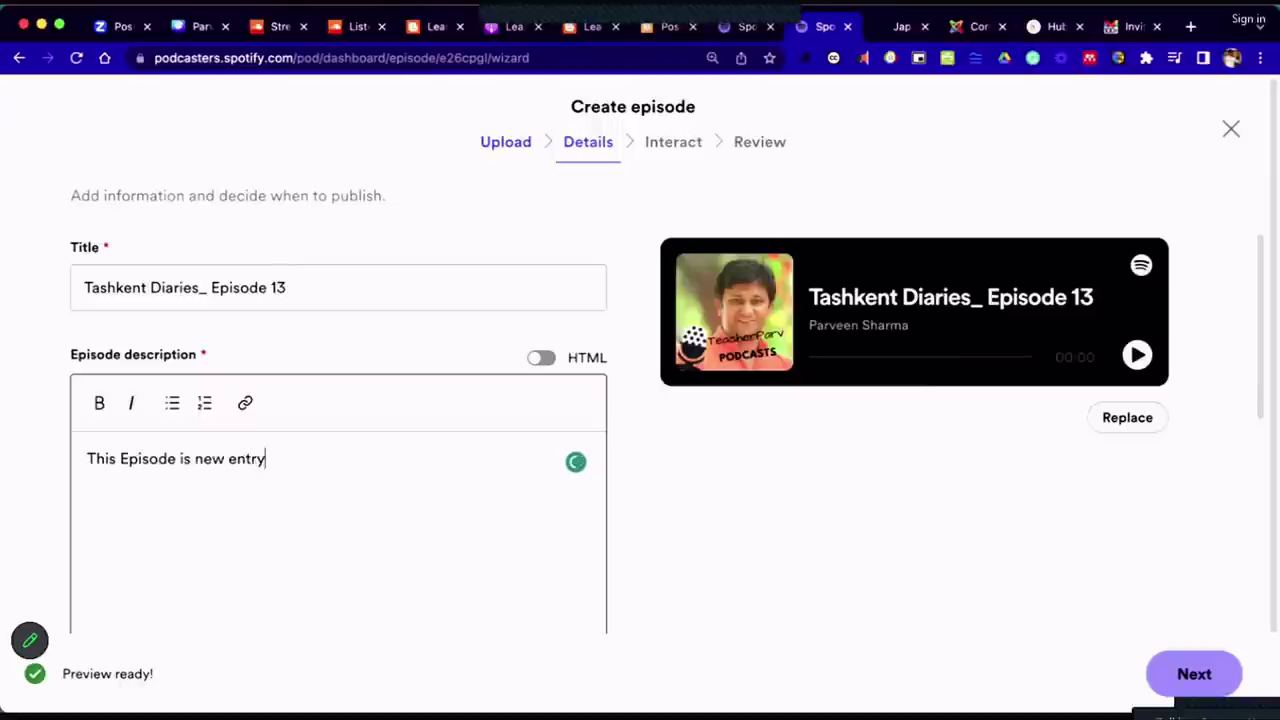
text(into the e)
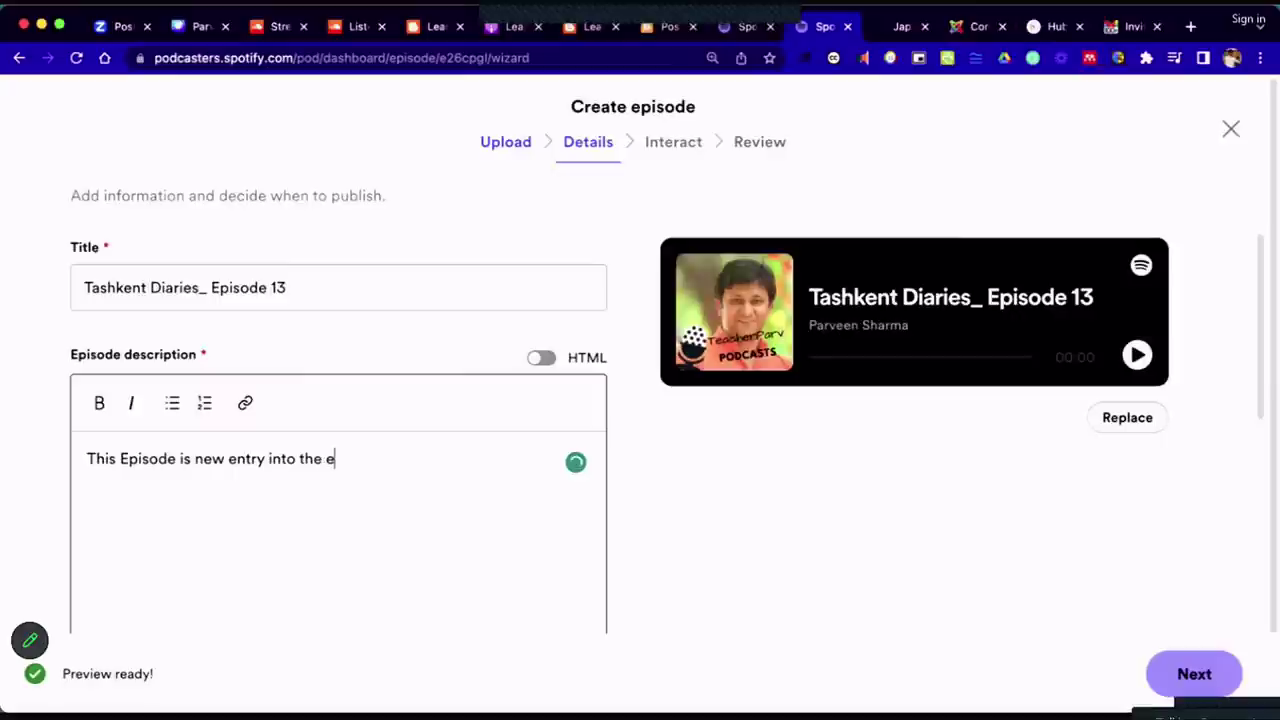
text(xperience of a )
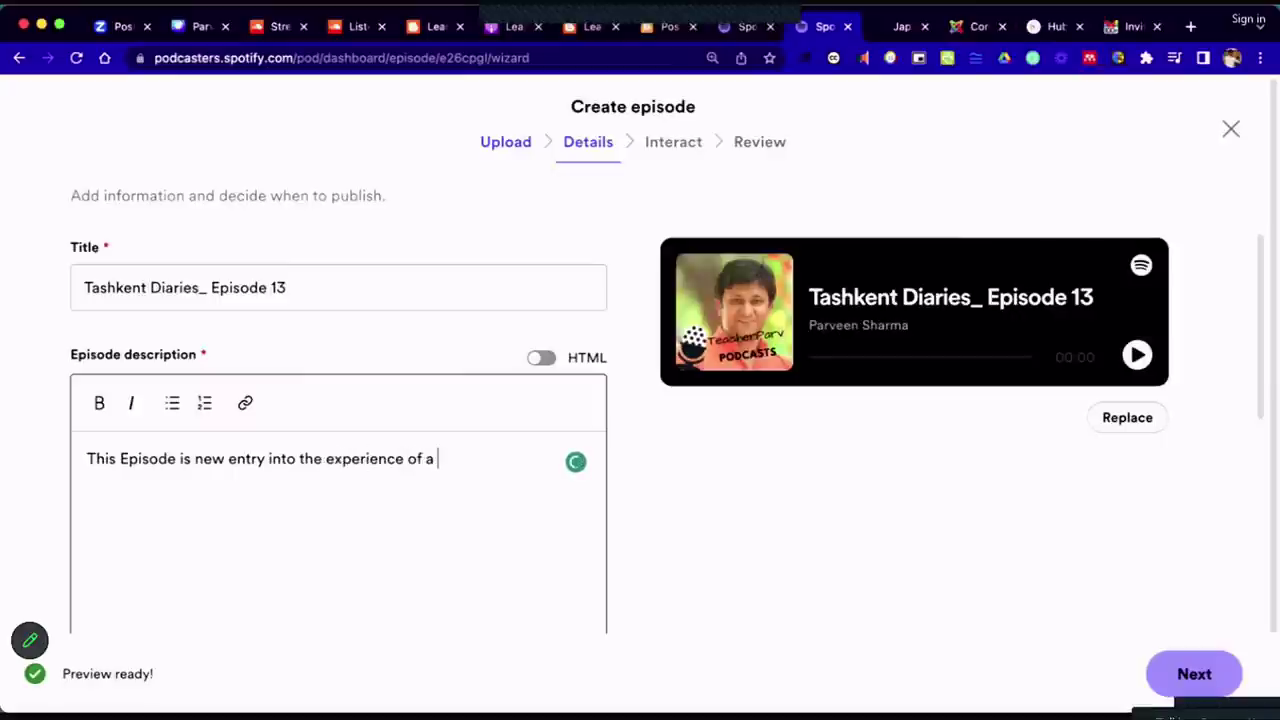
text(Teacher in )
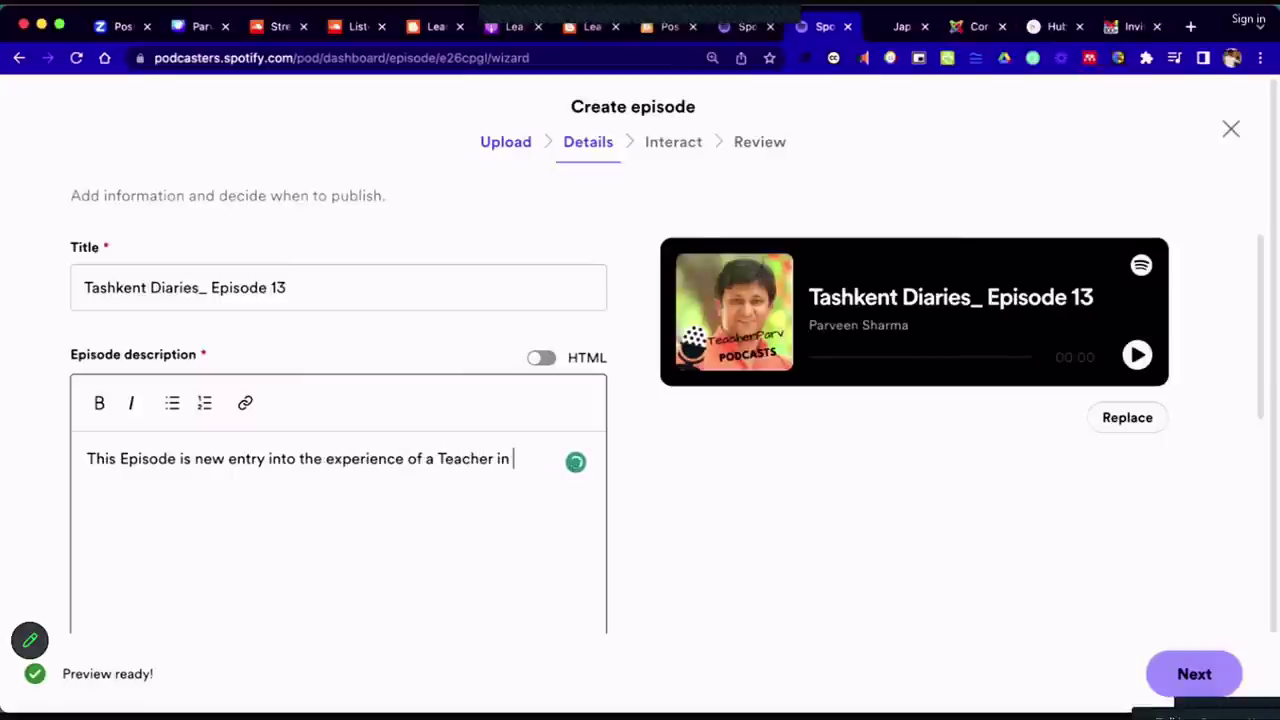
text(Tashkent)
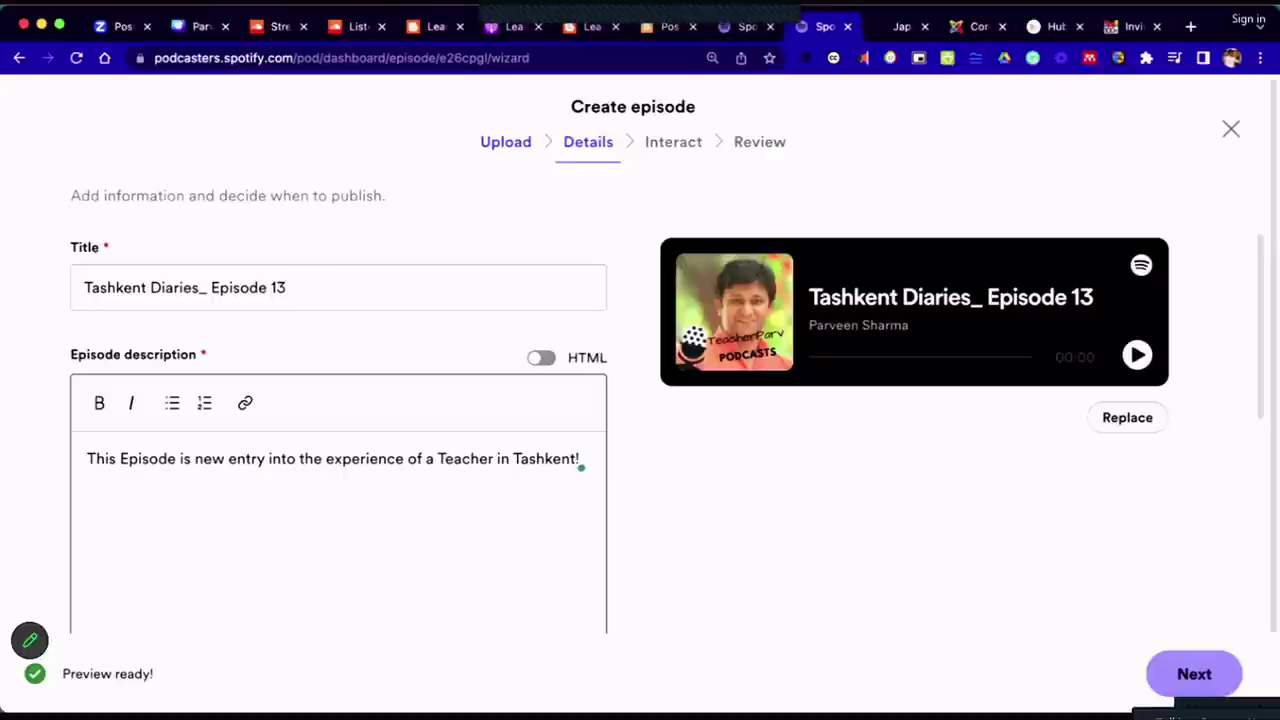
text(!)
Accept the grammar suggestion that inserts "a" before "new entry" in the episode description
scroll(337, 534, down, 1)
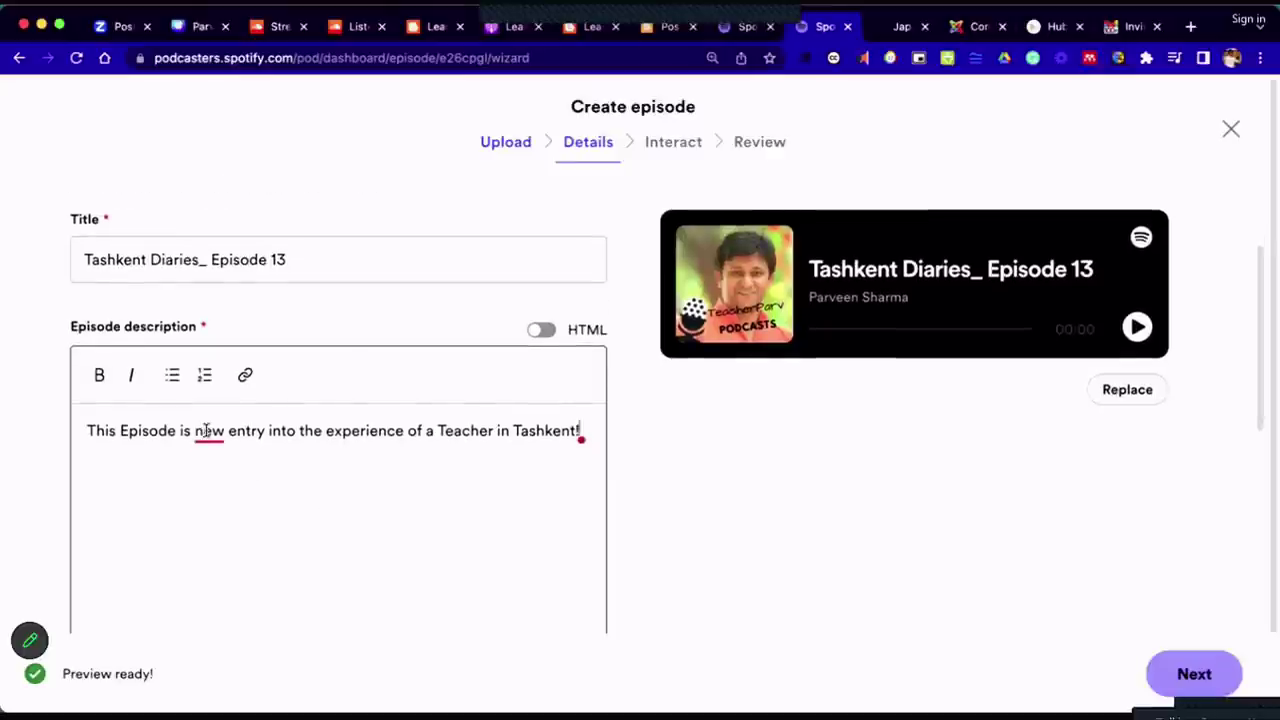
mouse_move(207, 430)
click(215, 480)
scroll(471, 537, down, 4)
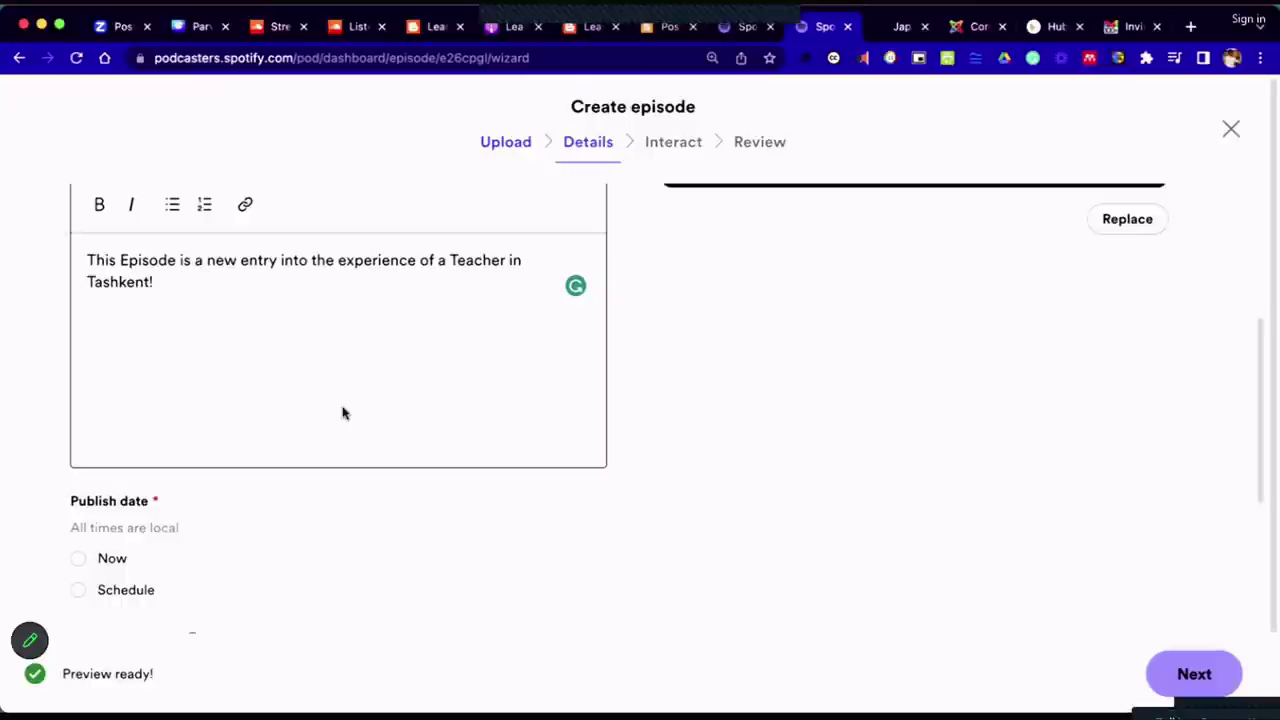
Play the episode's audio preview in short stretches and pause it
scroll(300, 290, up, 2)
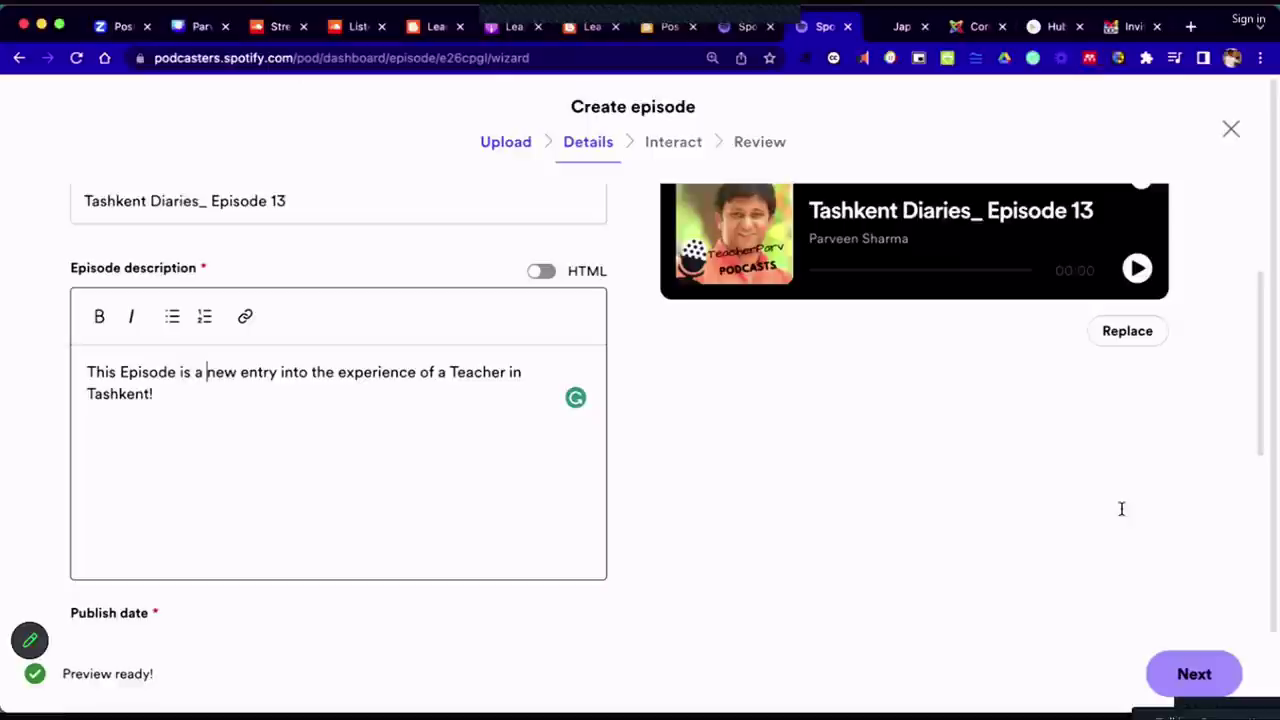
scroll(1100, 340, up, 1)
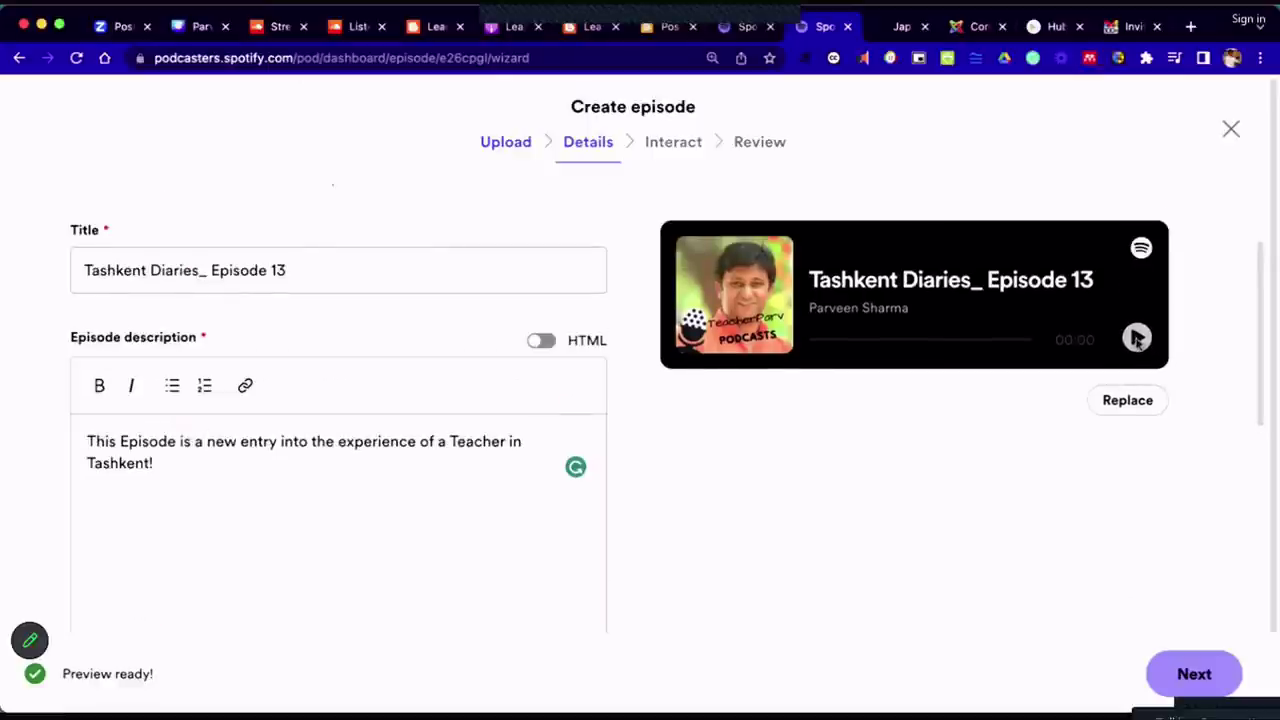
click(1136, 338)
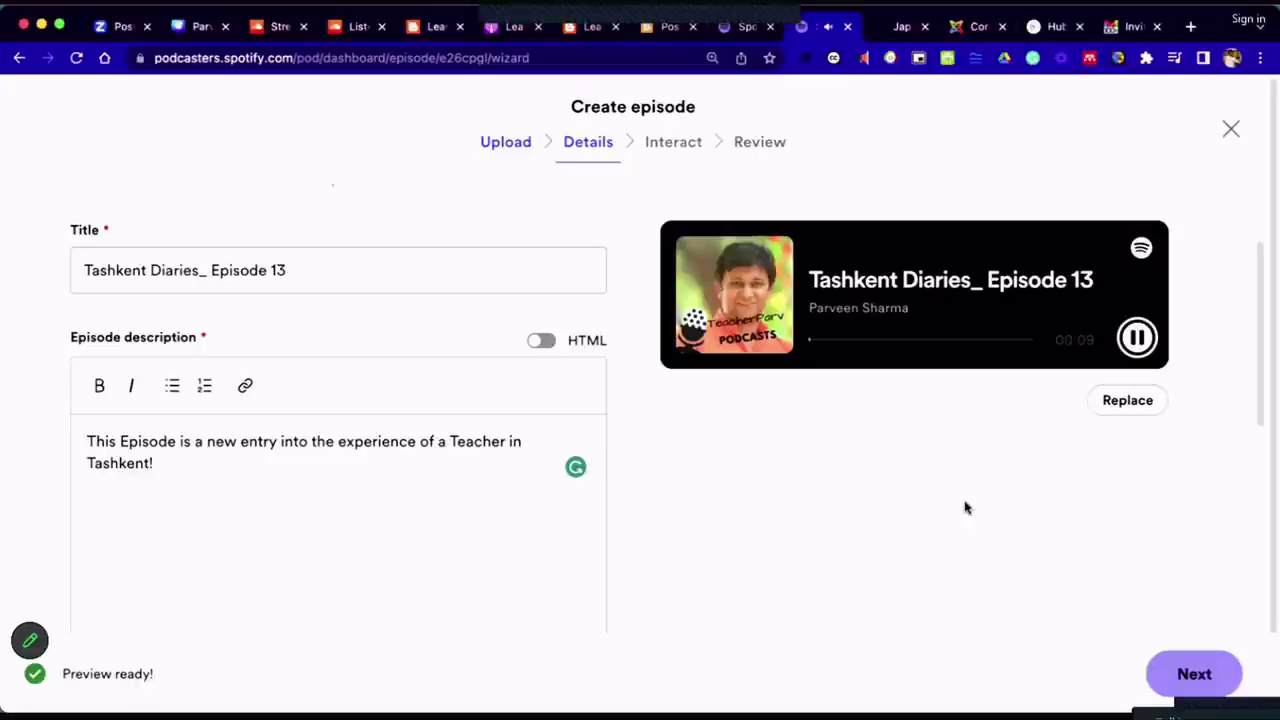
key(space)
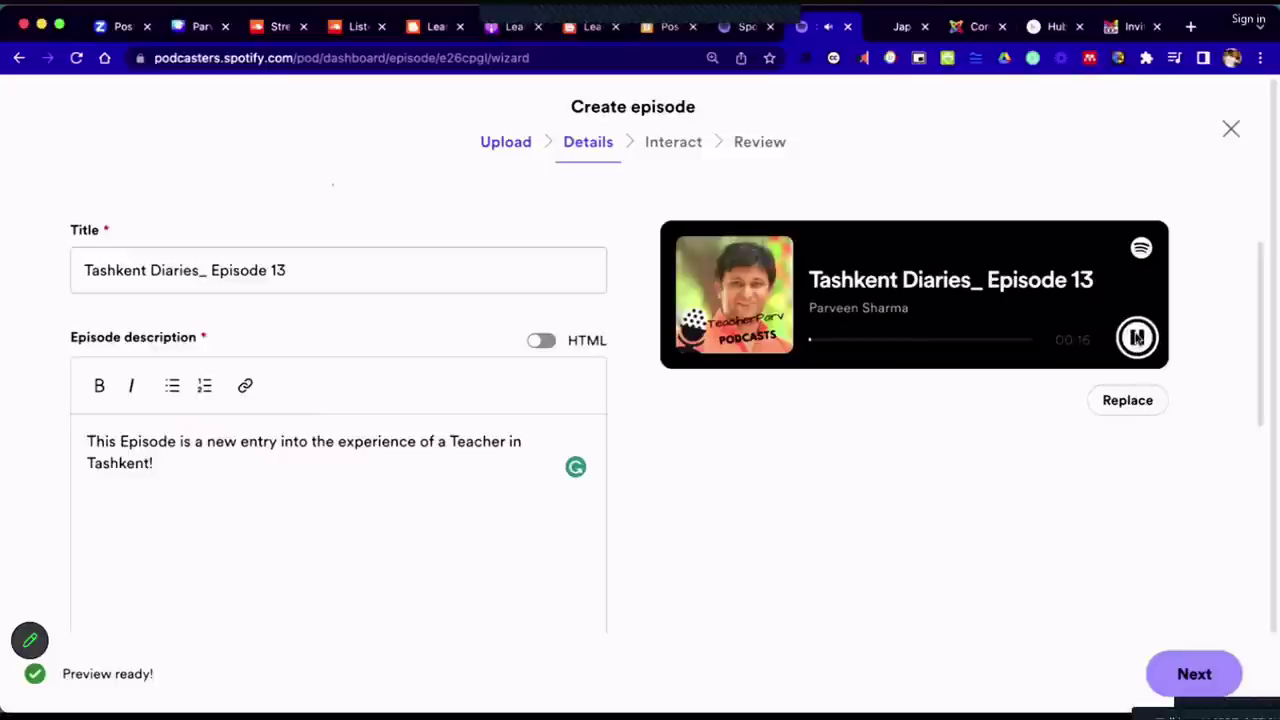
click(1137, 337)
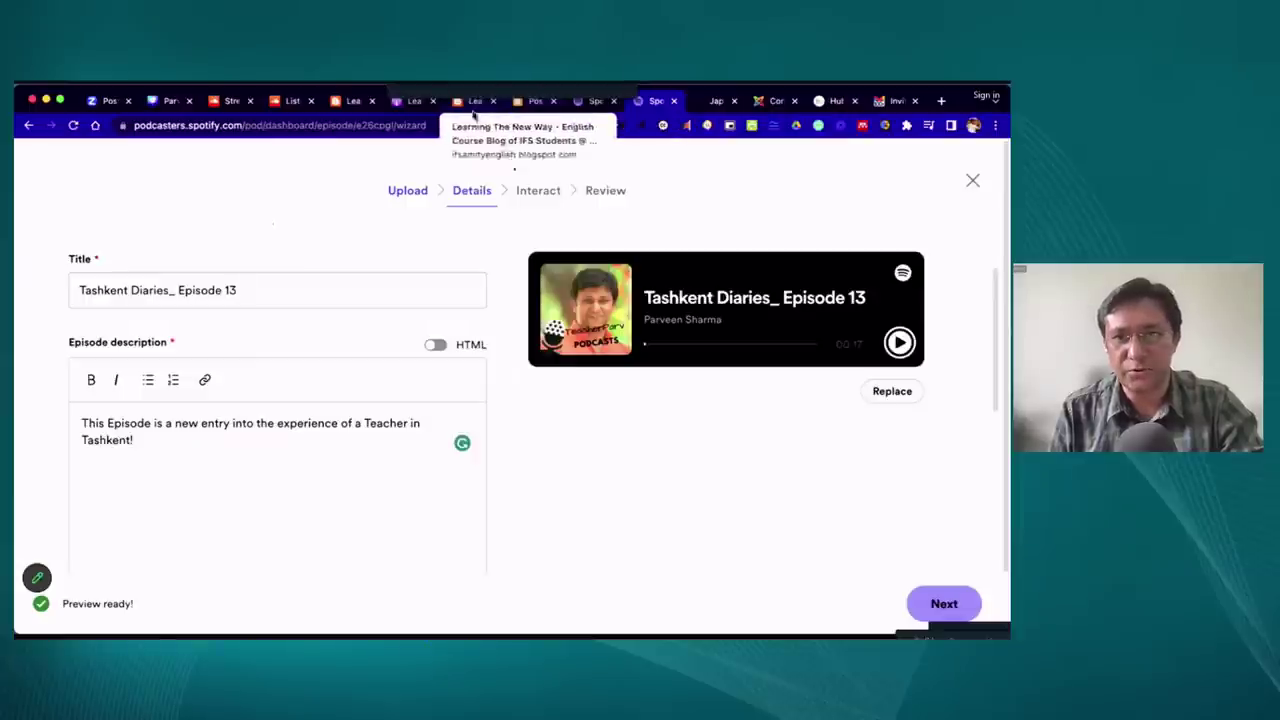
click(900, 343)
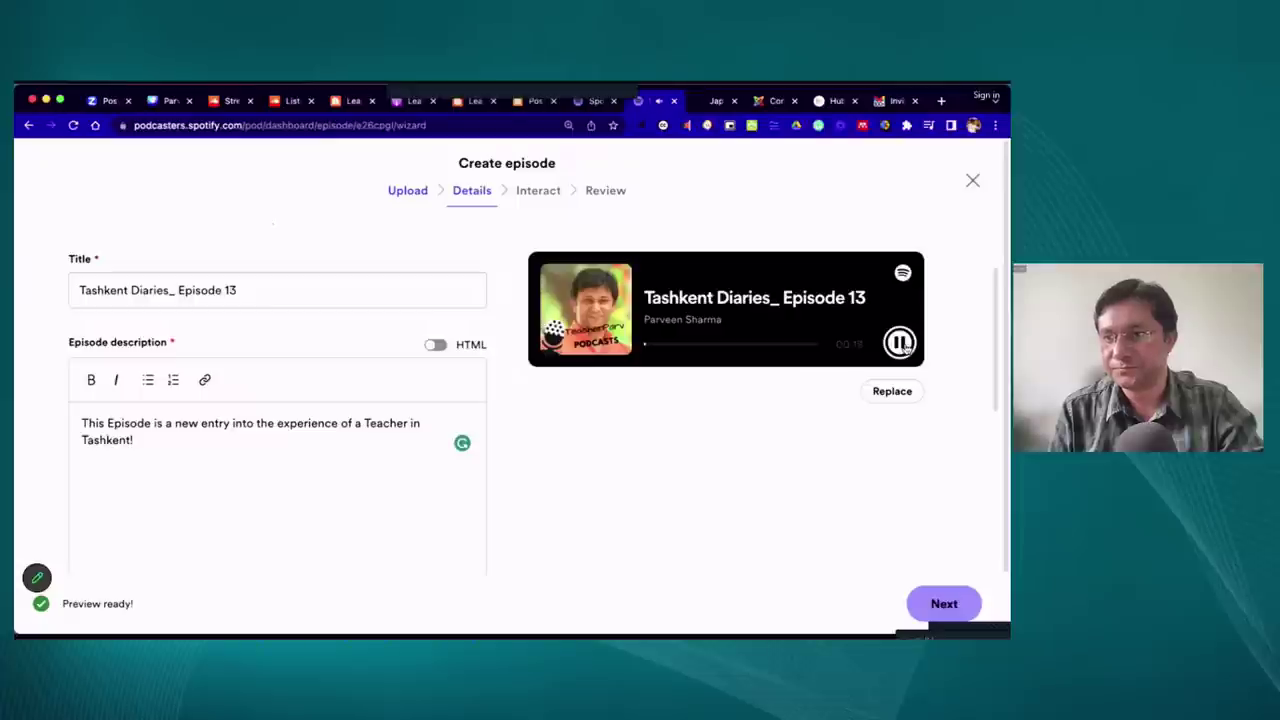
click(901, 343)
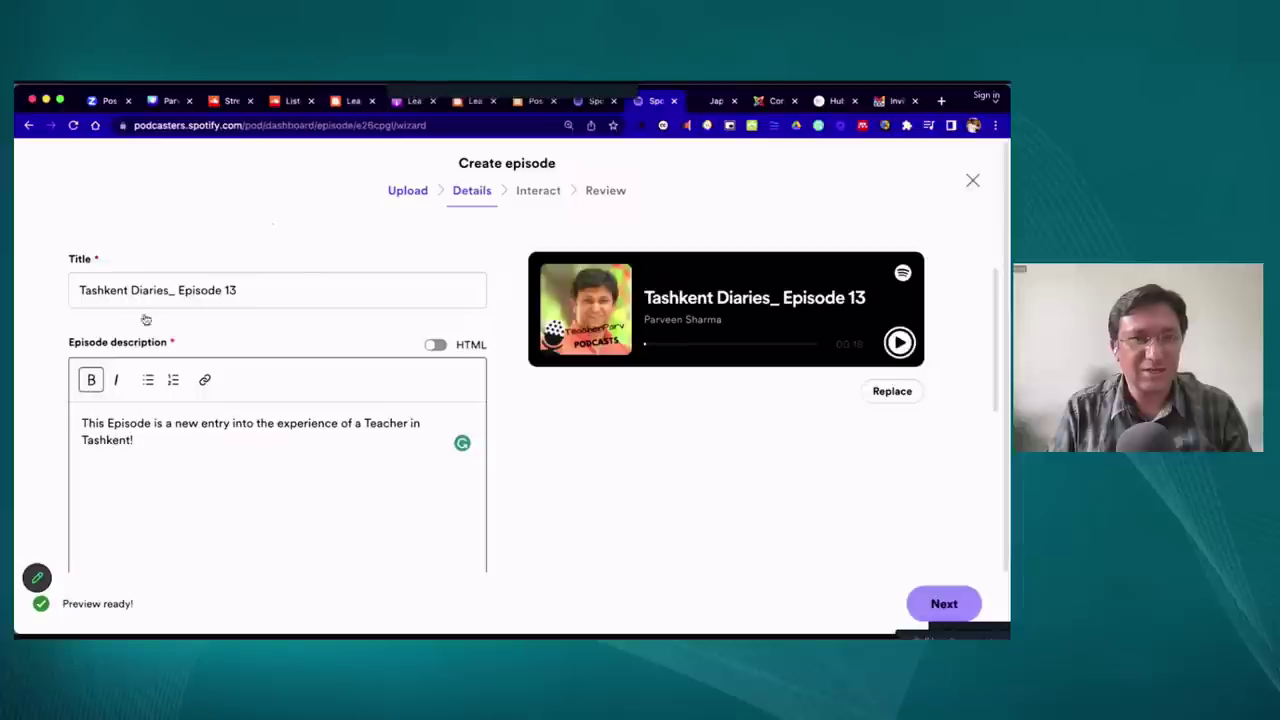
Set the episode's publish date to Now and mark its explicit content as No
click(251, 294)
click(218, 484)
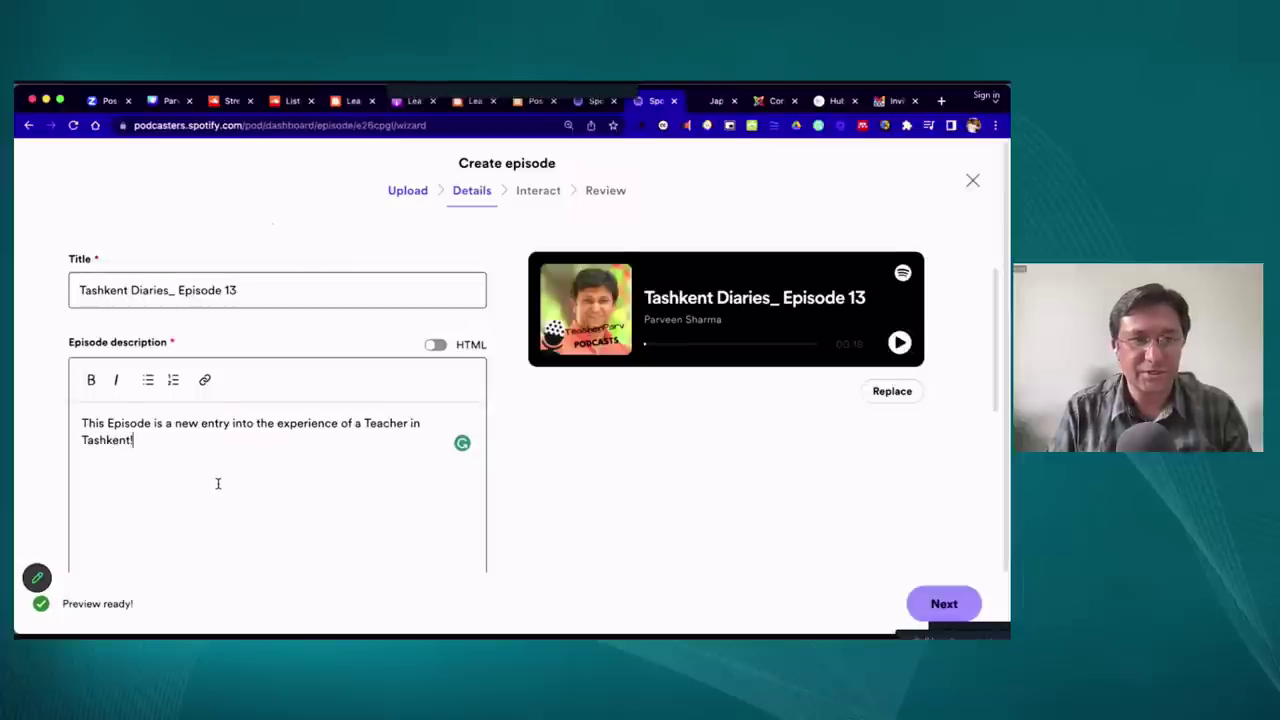
scroll(218, 483, down, 10)
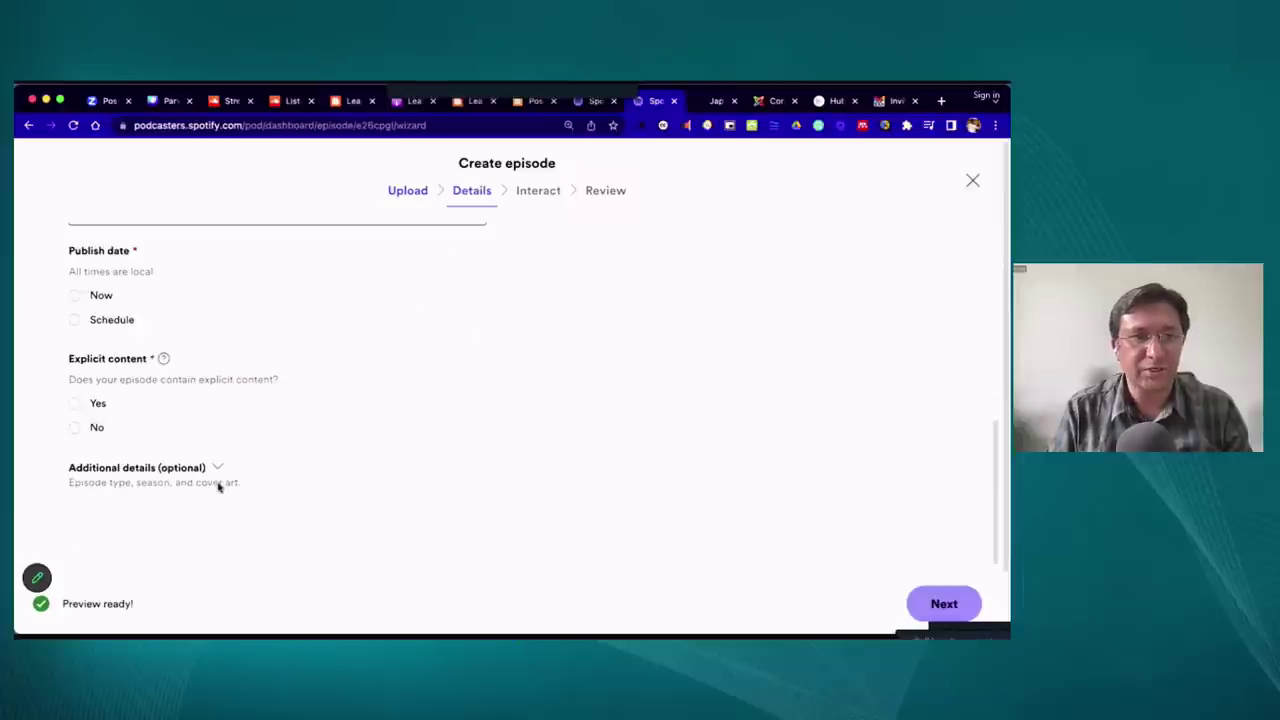
click(74, 281)
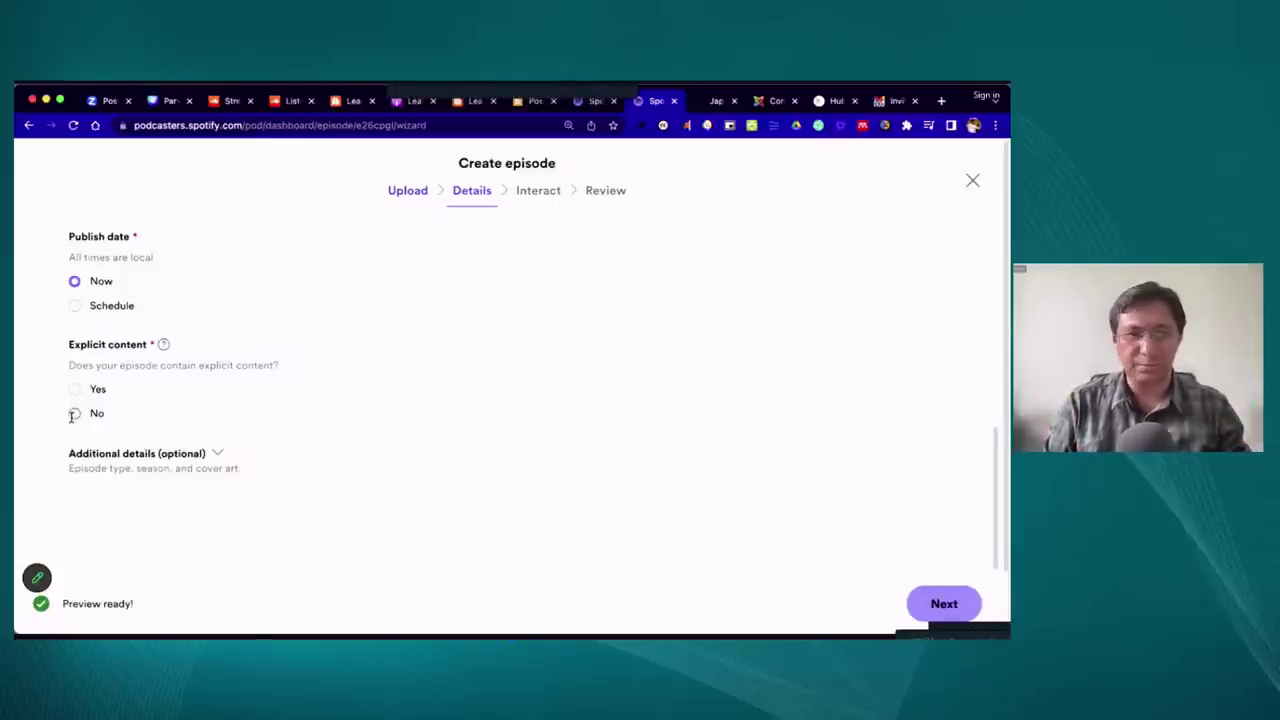
click(186, 417)
Check the optional additional details along with the title, description and publish date, and continue to the Interact stage
click(214, 454)
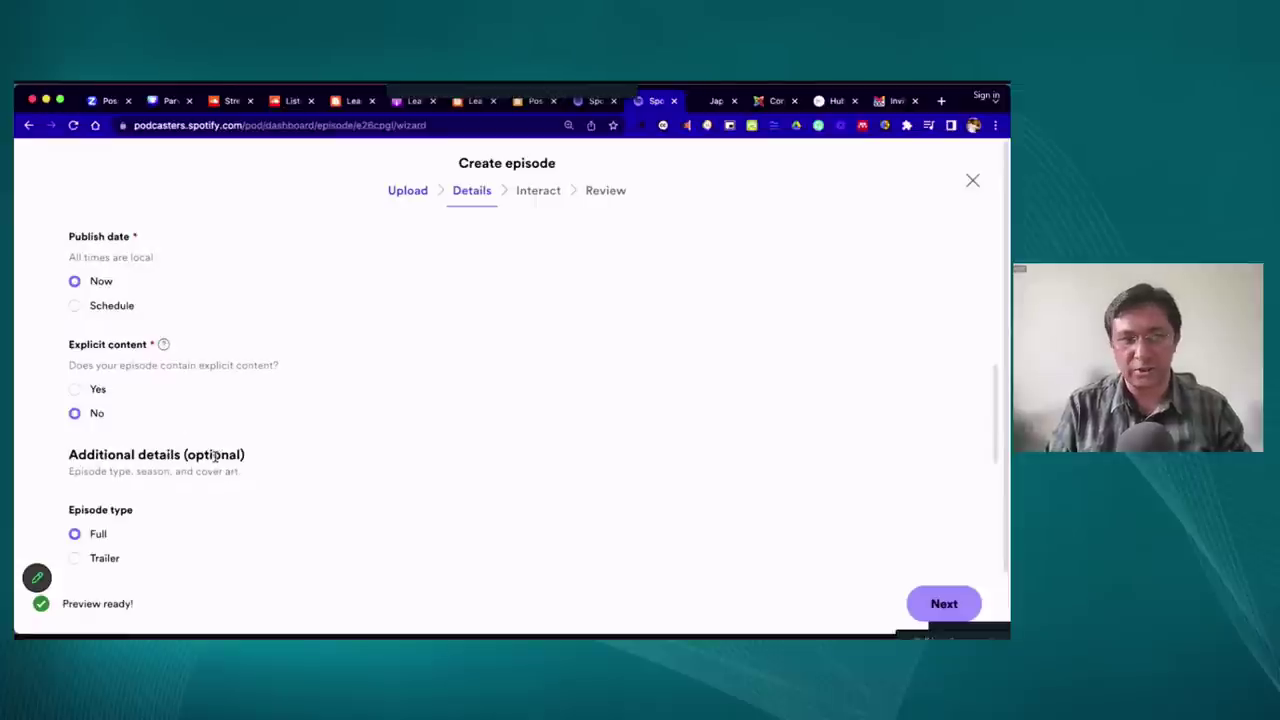
scroll(344, 492, down, 2)
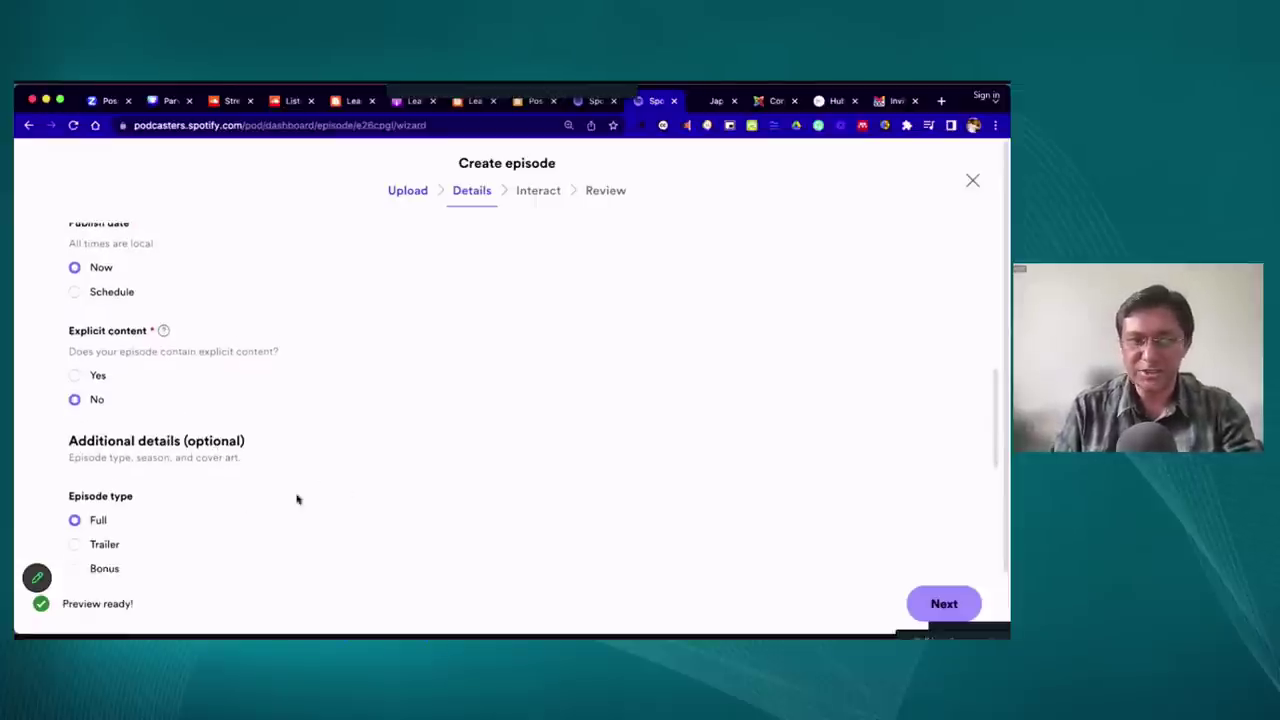
scroll(90, 549, down, 1)
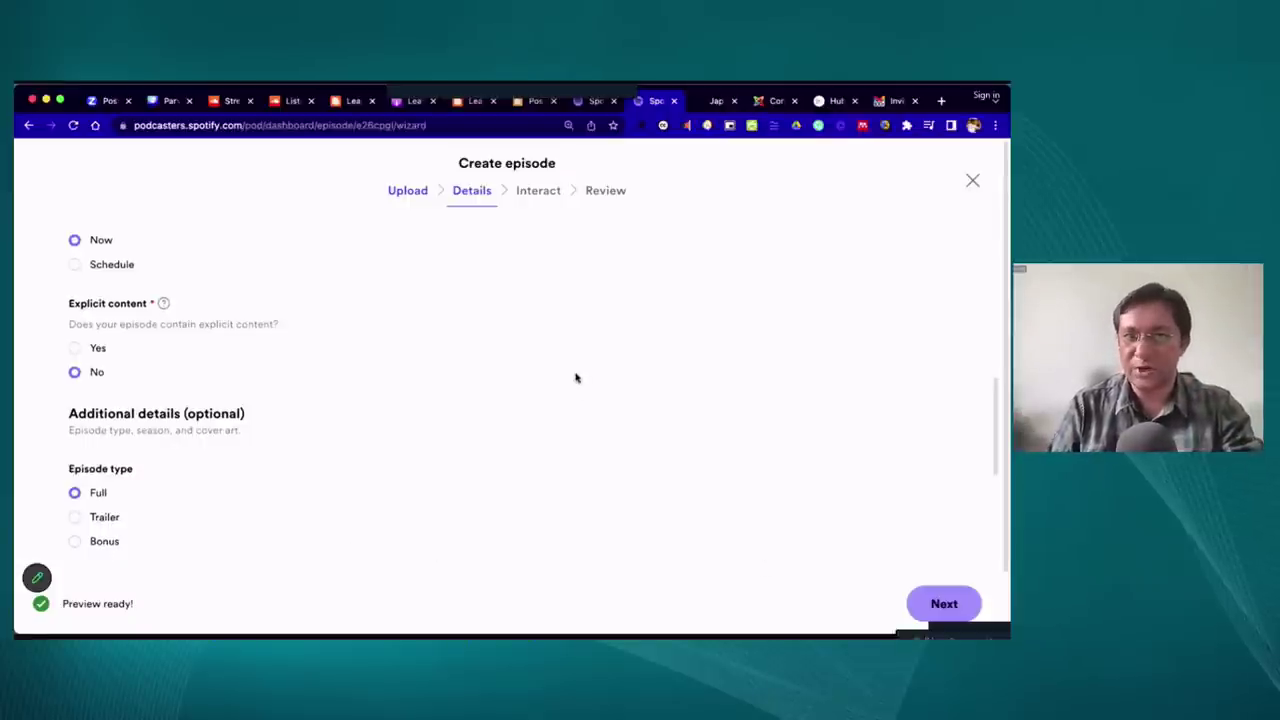
scroll(575, 377, up, 10)
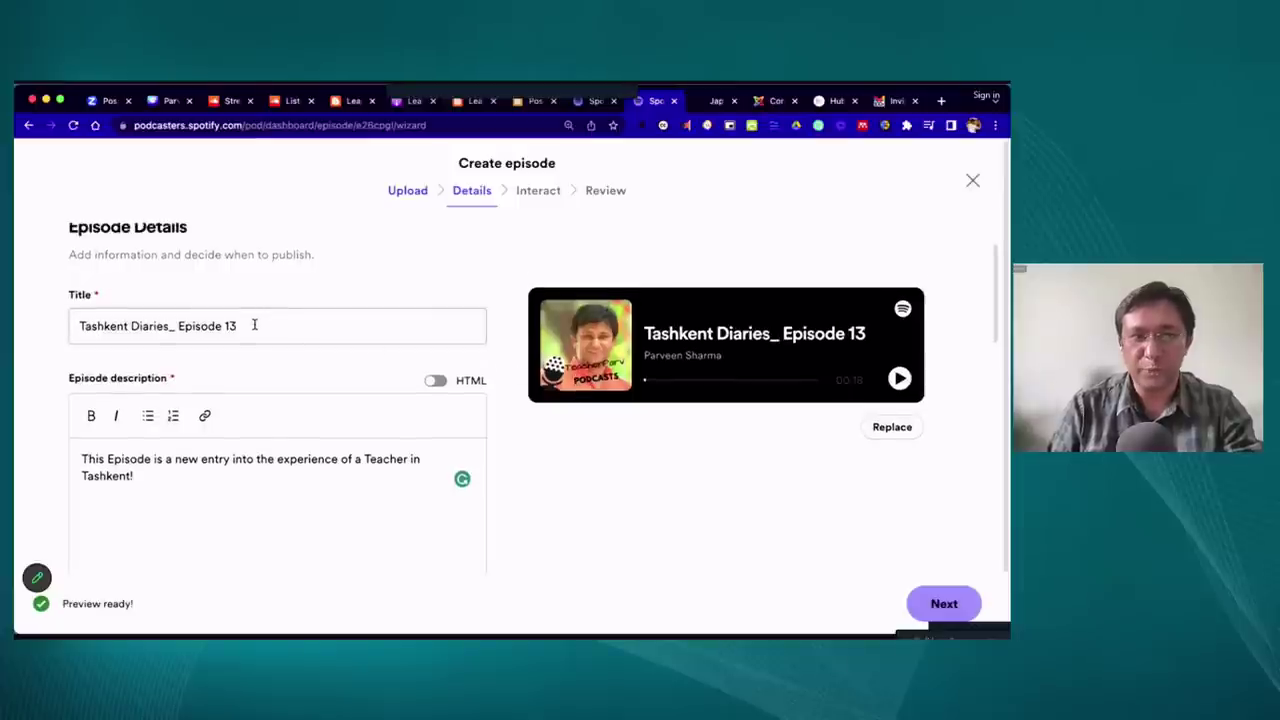
click(254, 325)
click(236, 459)
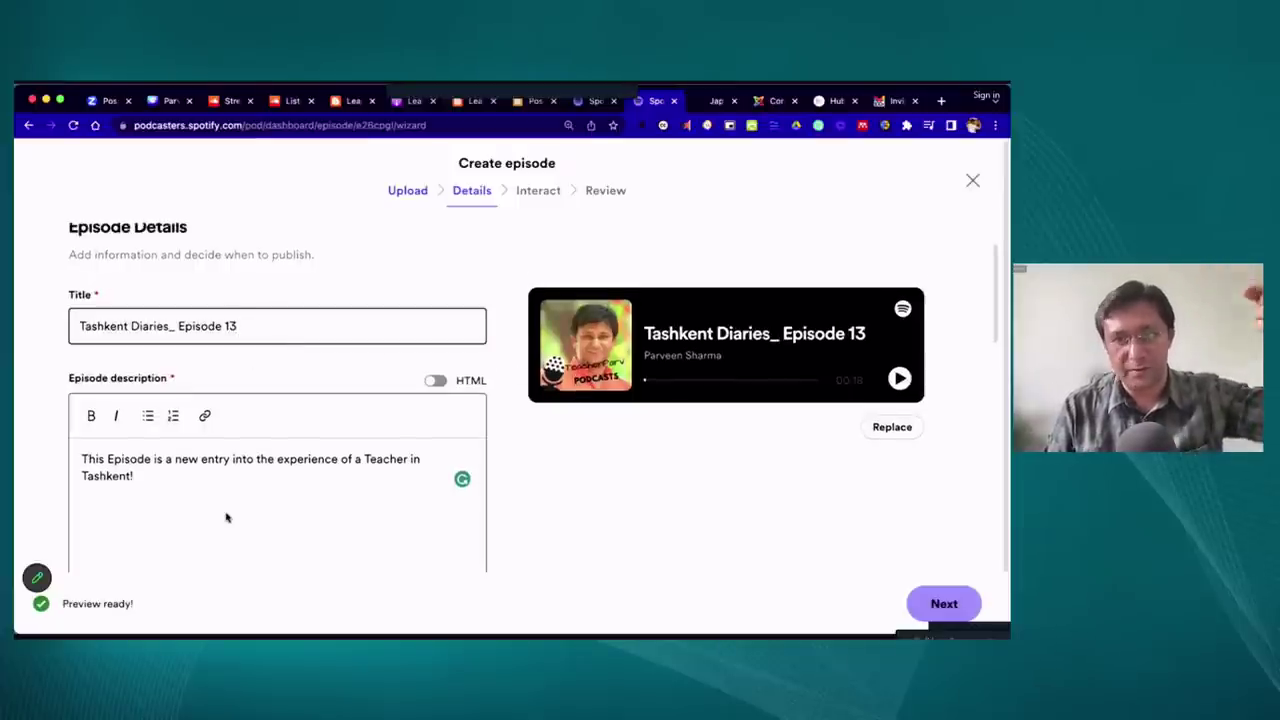
scroll(225, 512, down, 2)
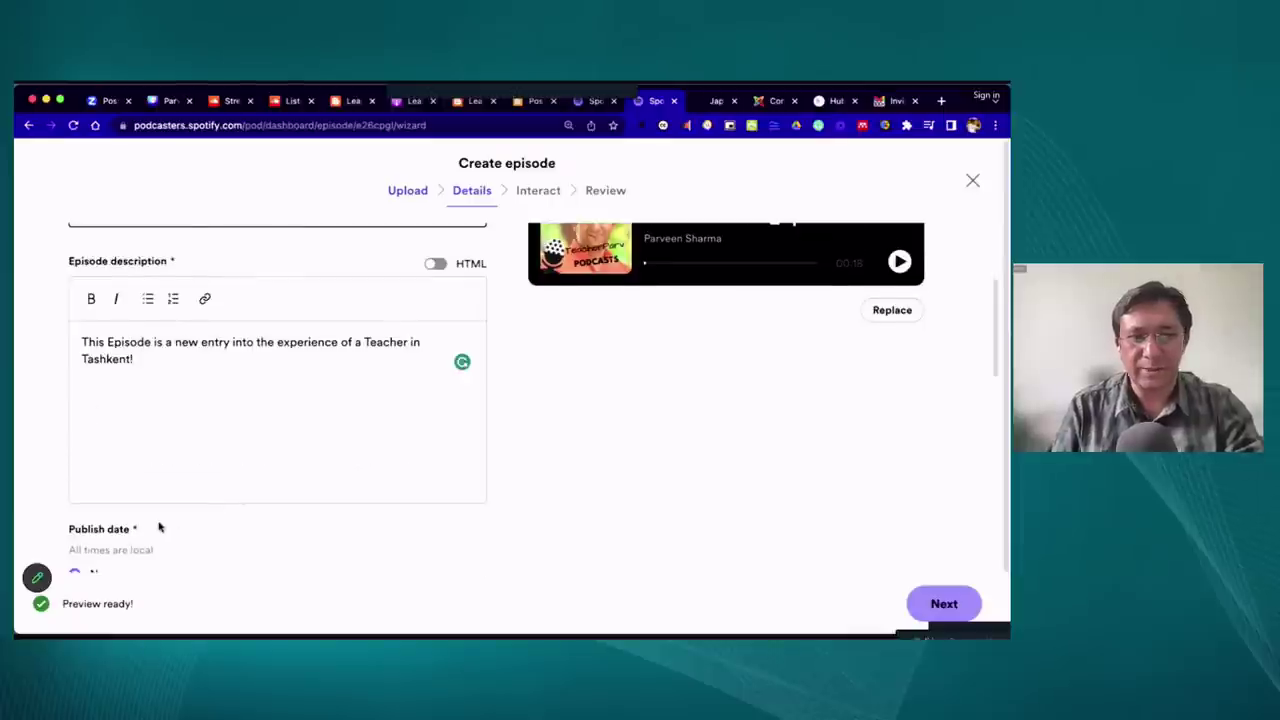
scroll(160, 526, down, 1)
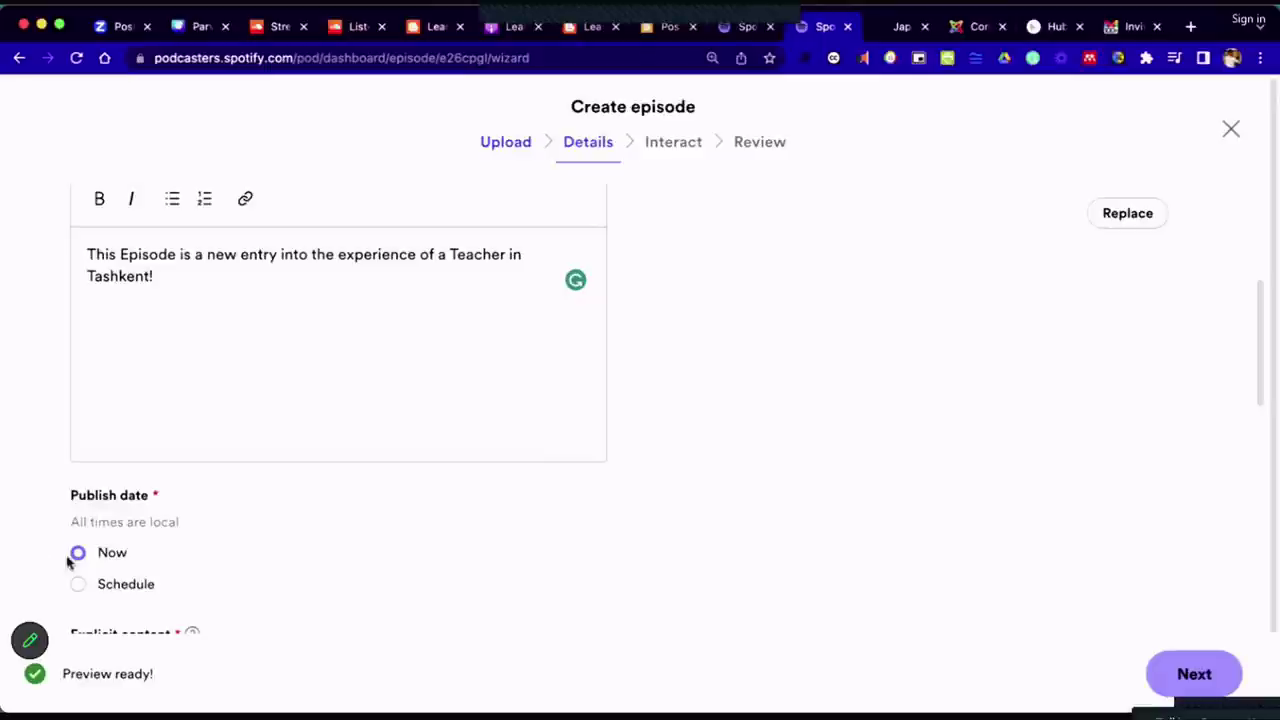
scroll(1198, 684, down, 2)
click(1198, 684)
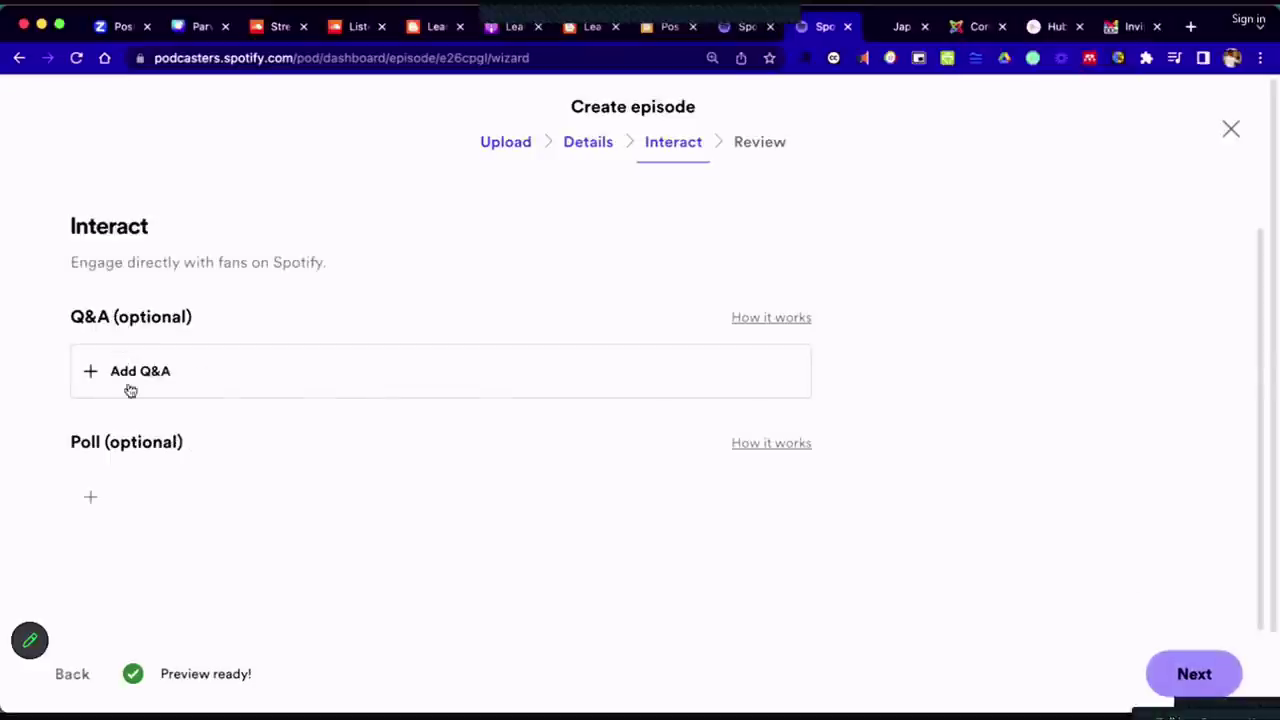
Add the Q&A question "Do you listen to Podcasts?" to the episode and save it
click(354, 372)
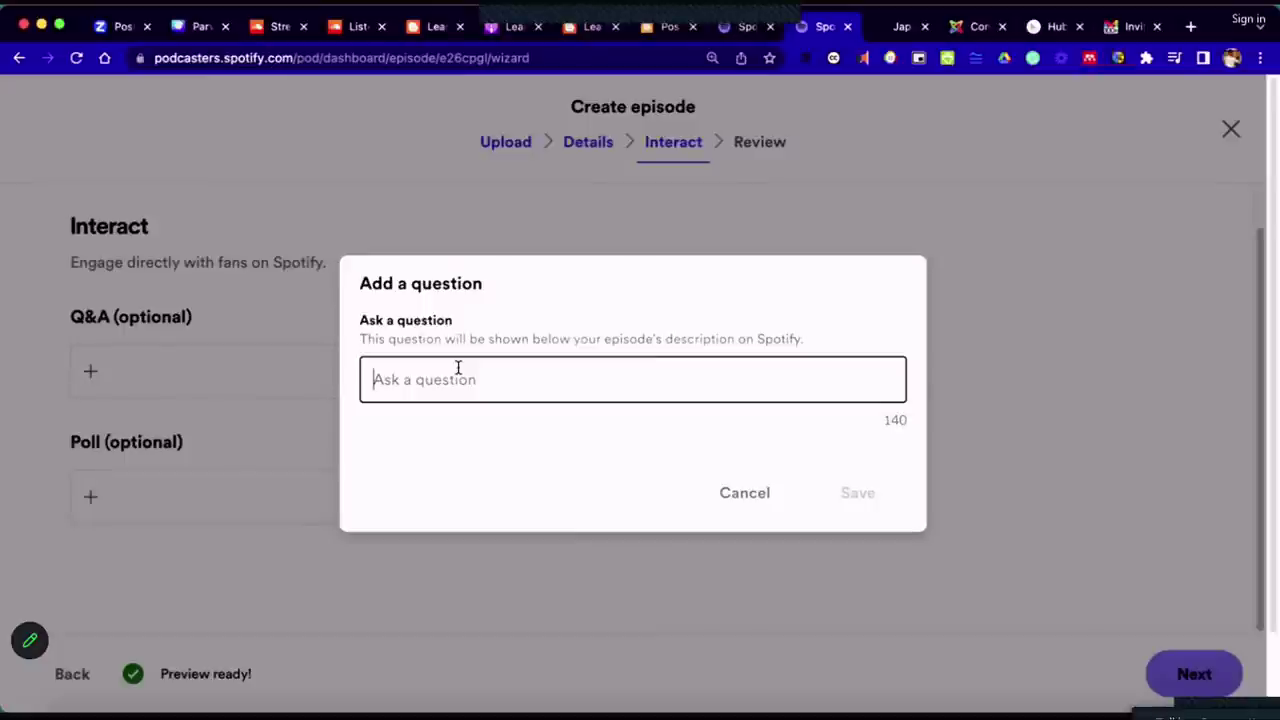
text(Do y)
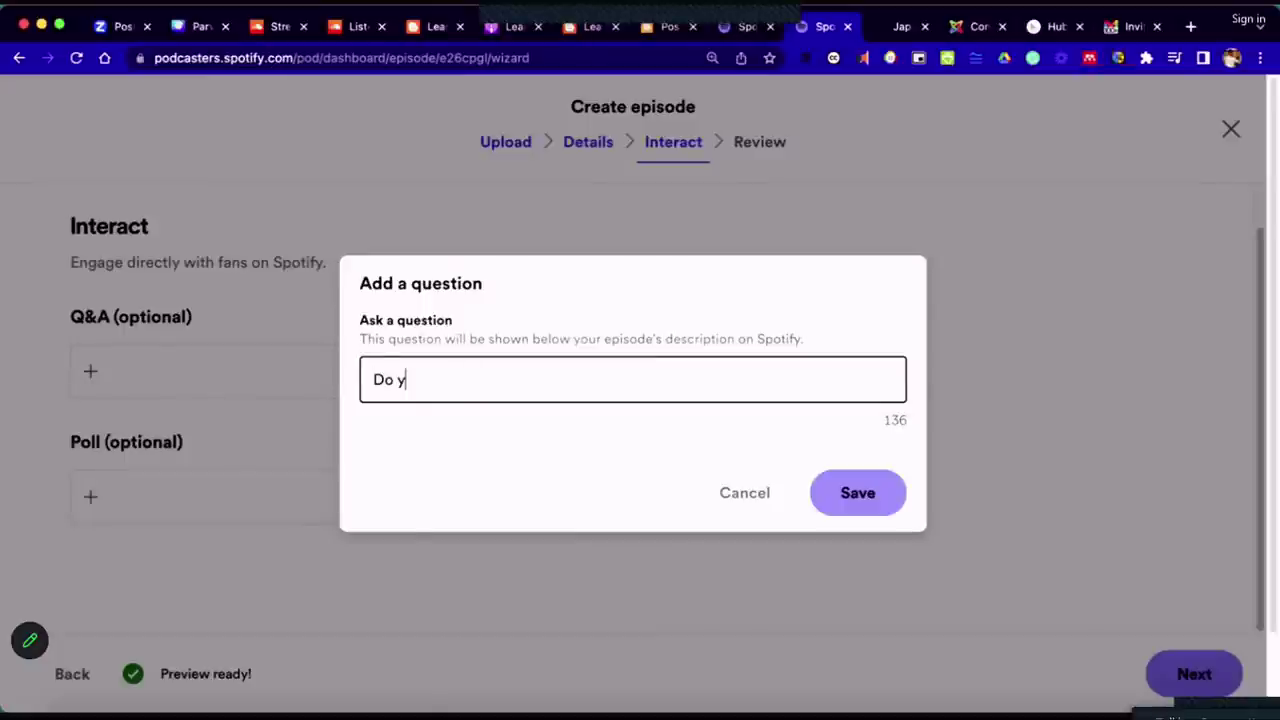
text(ou listen to P)
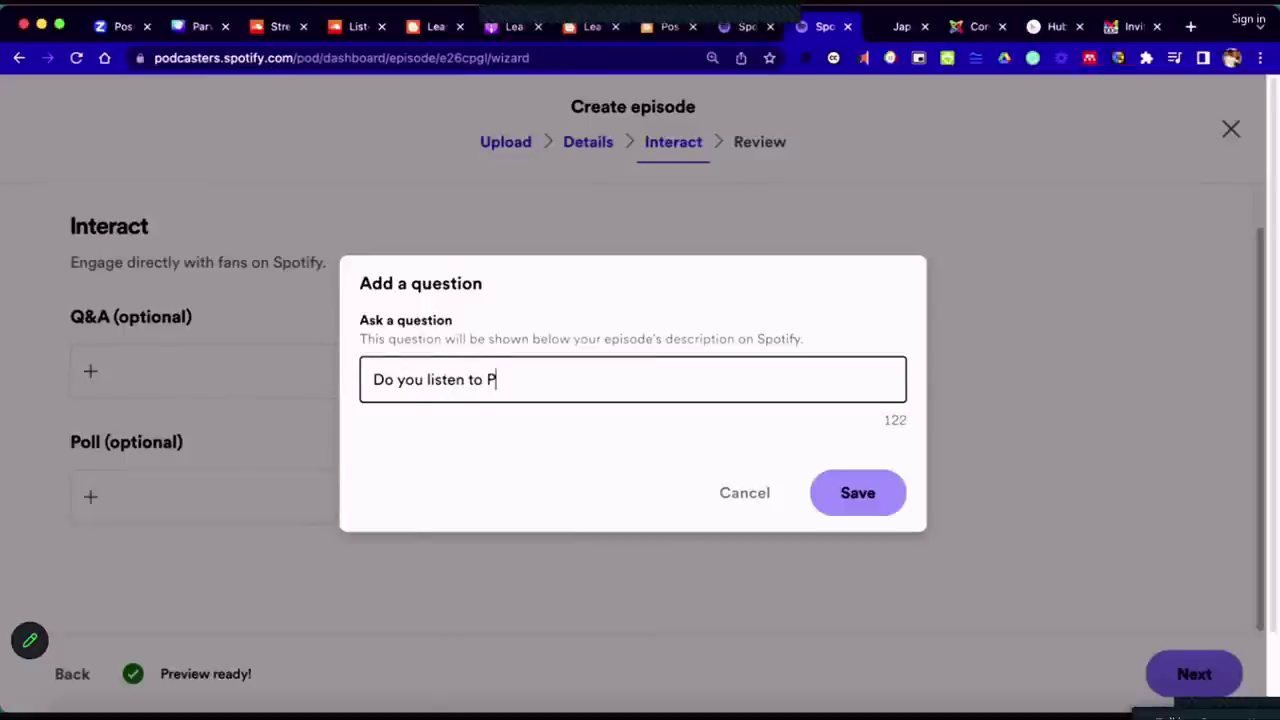
text(odcasts)
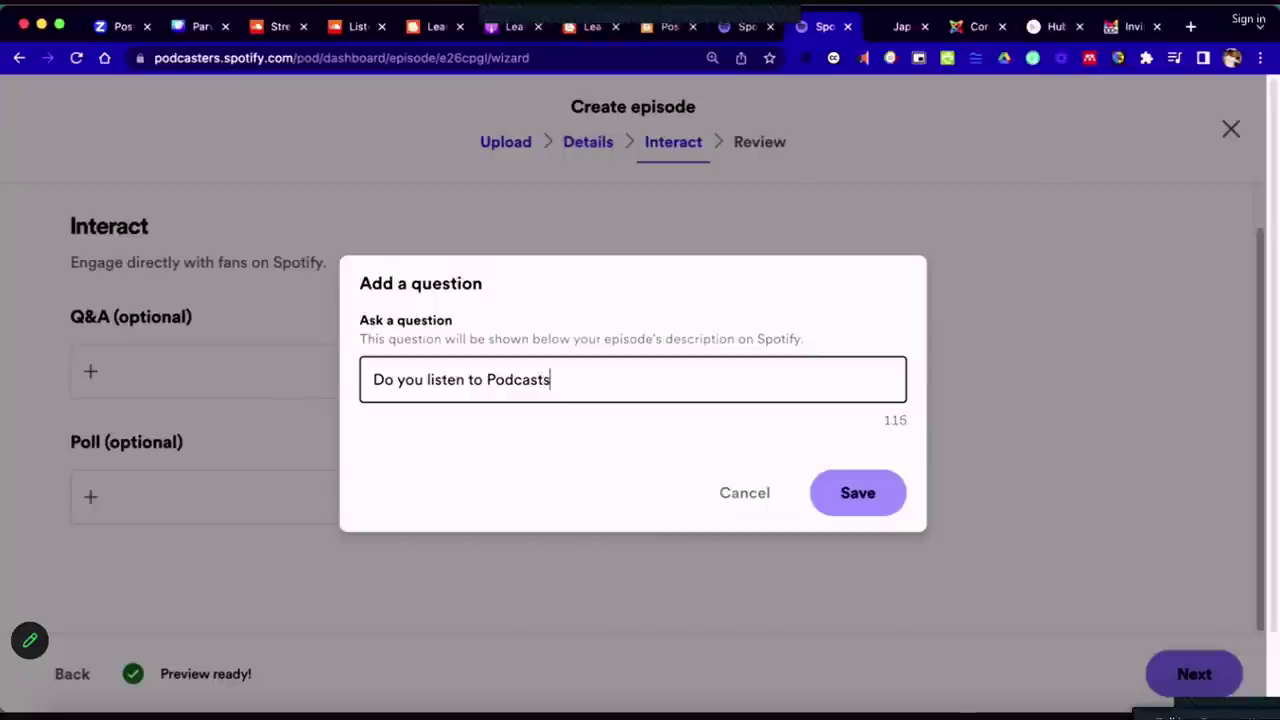
text(?)
click(828, 505)
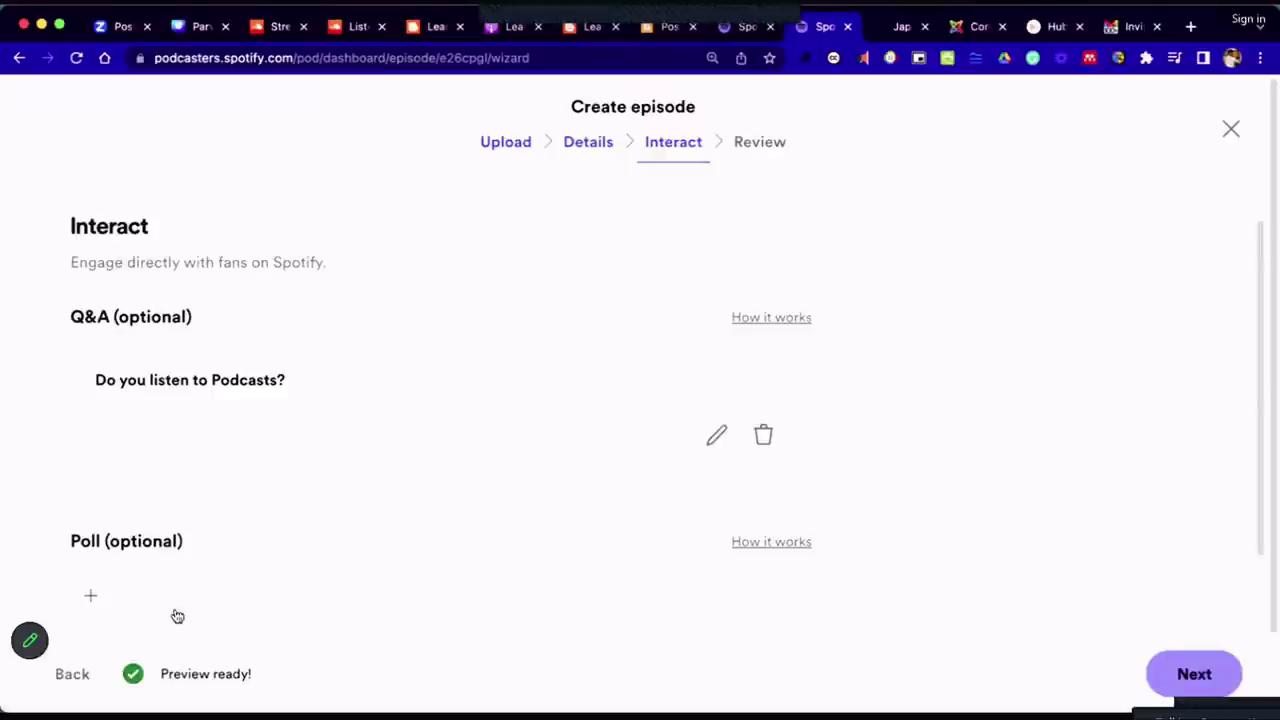
Publish a poll asking "Do you Listen to Podcasts?" with the choices YES and NO
click(174, 614)
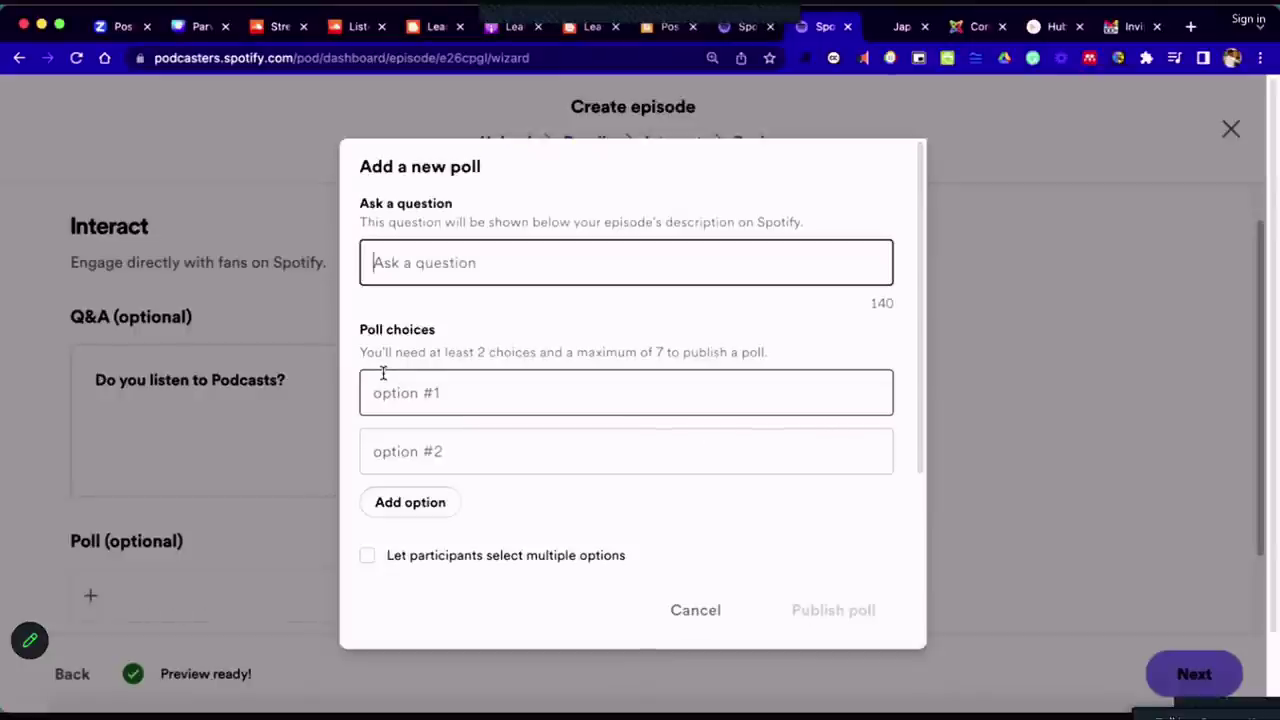
click(451, 400)
text(Y)
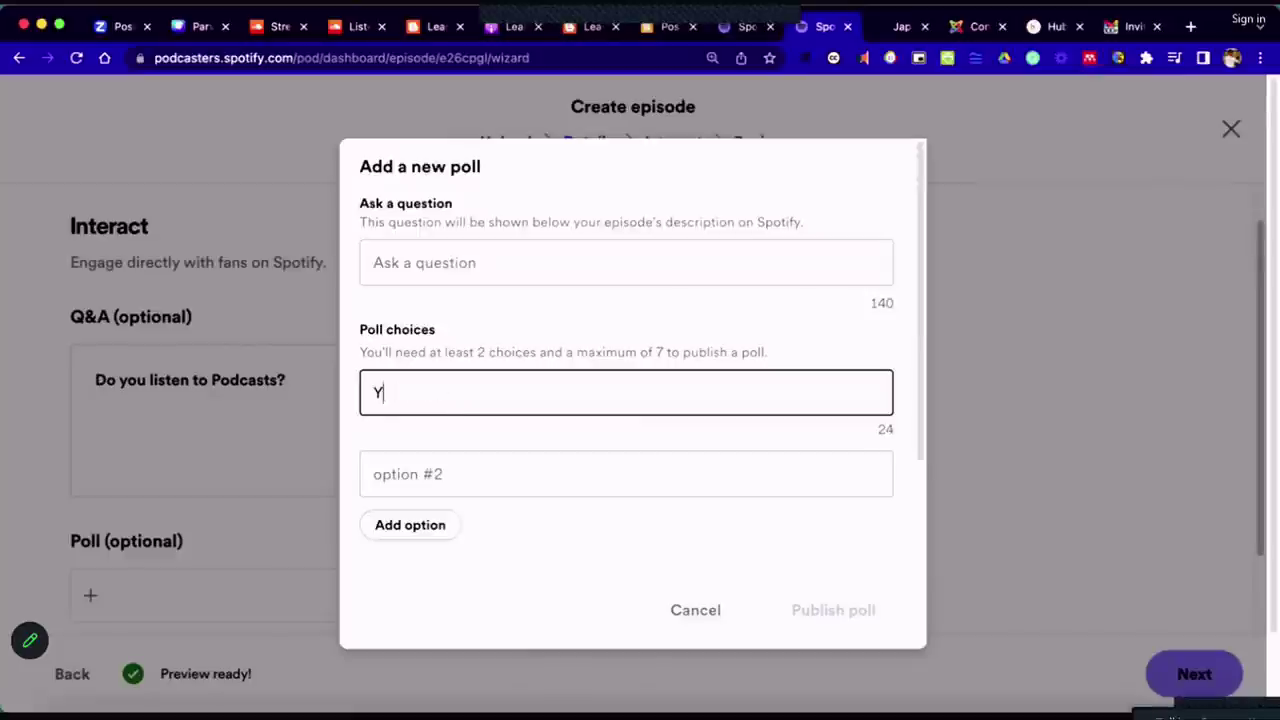
text(ES)
click(457, 477)
text(NO)
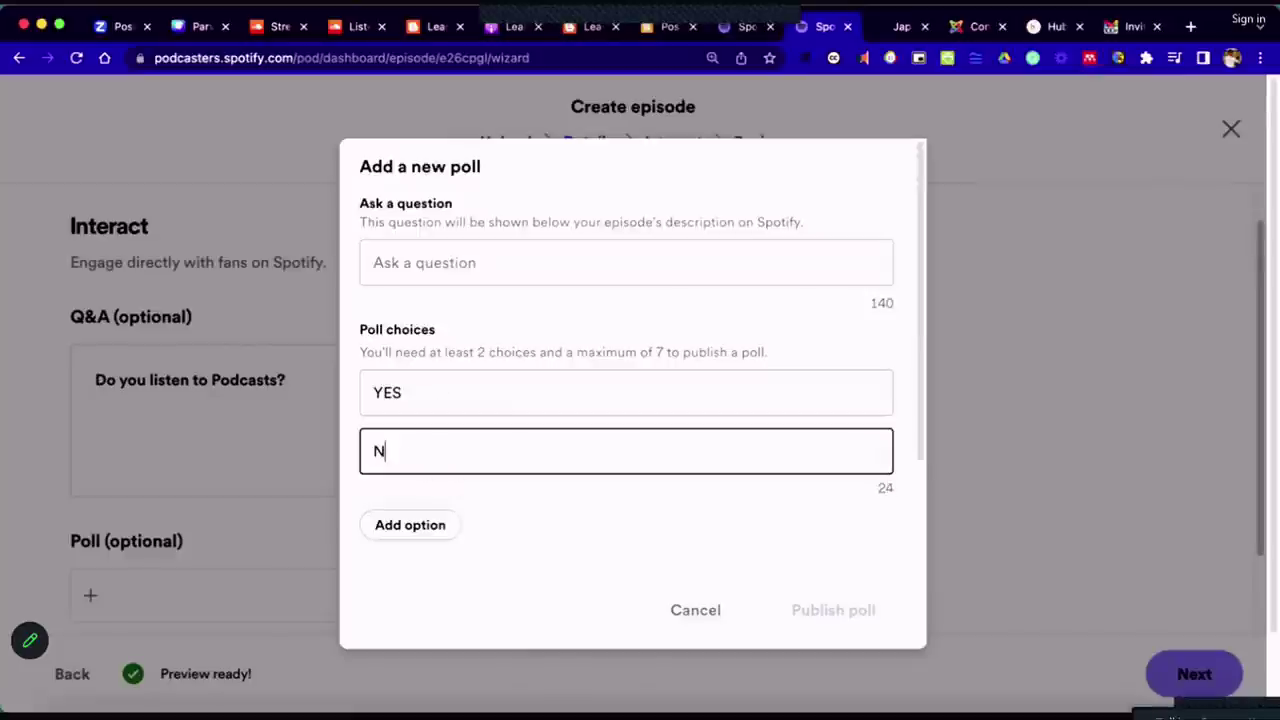
click(460, 276)
text(Do you )
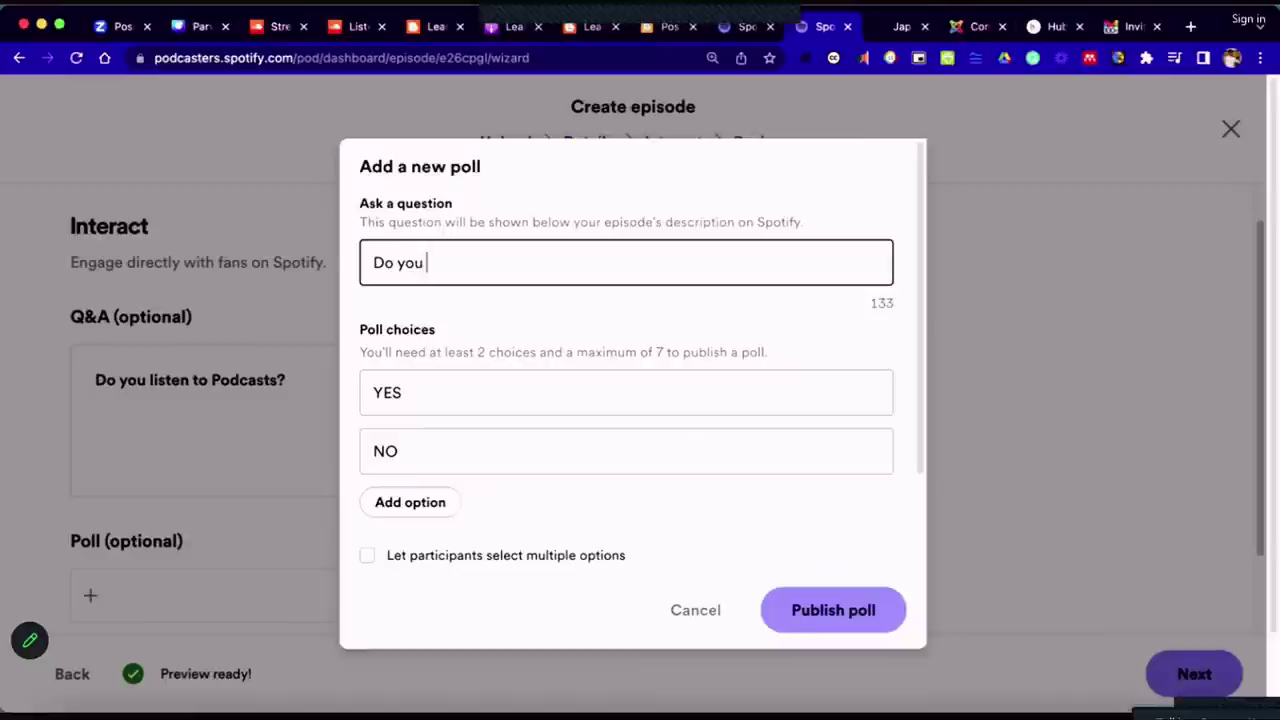
text(Listen to Podcast)
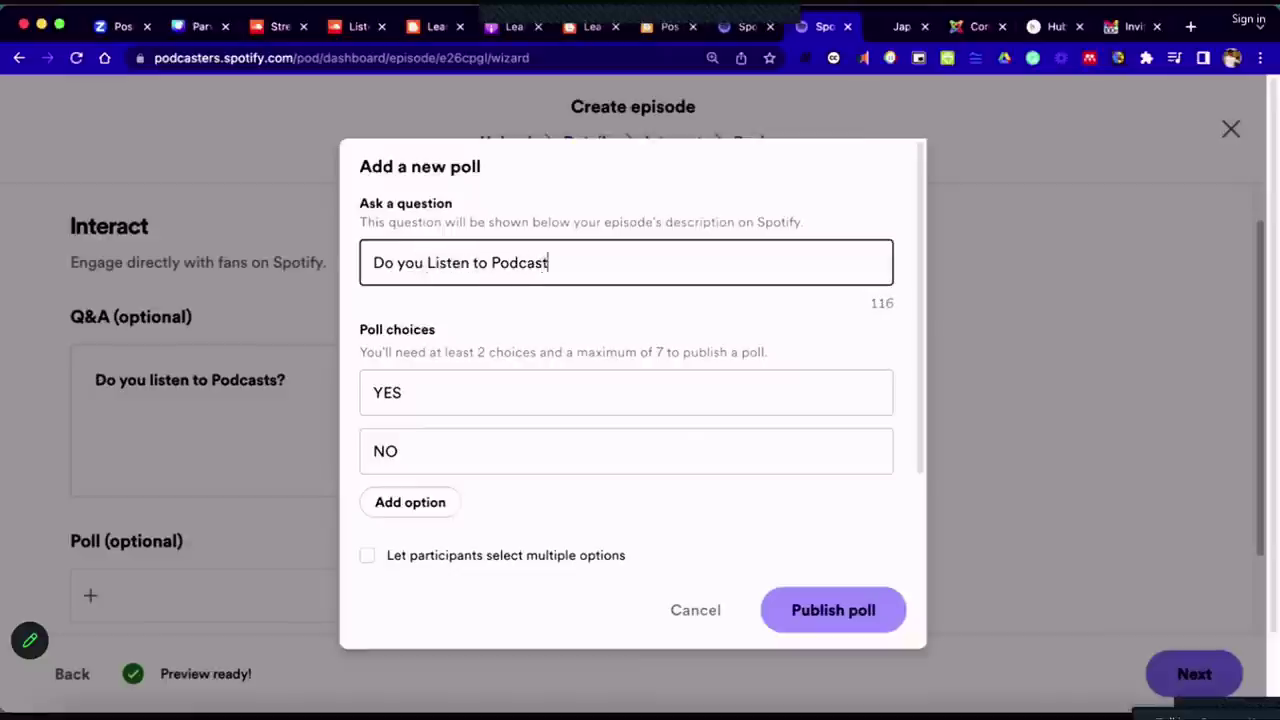
text(s?)
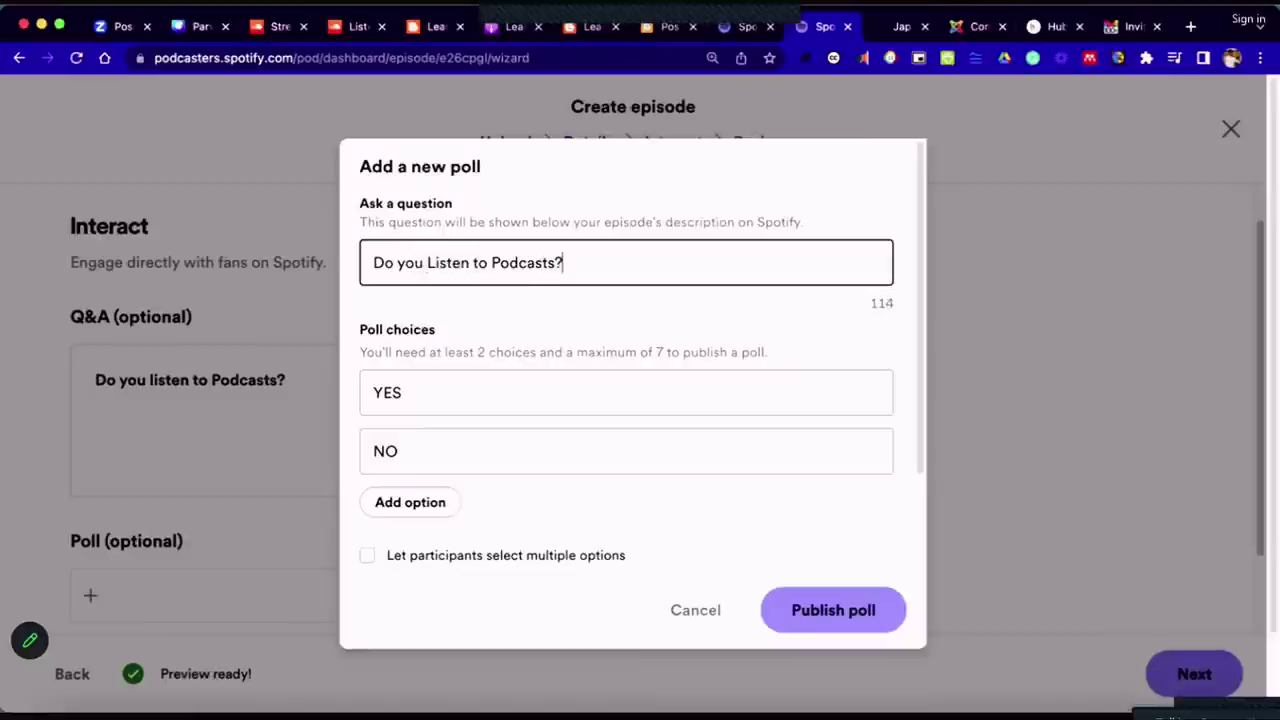
click(828, 622)
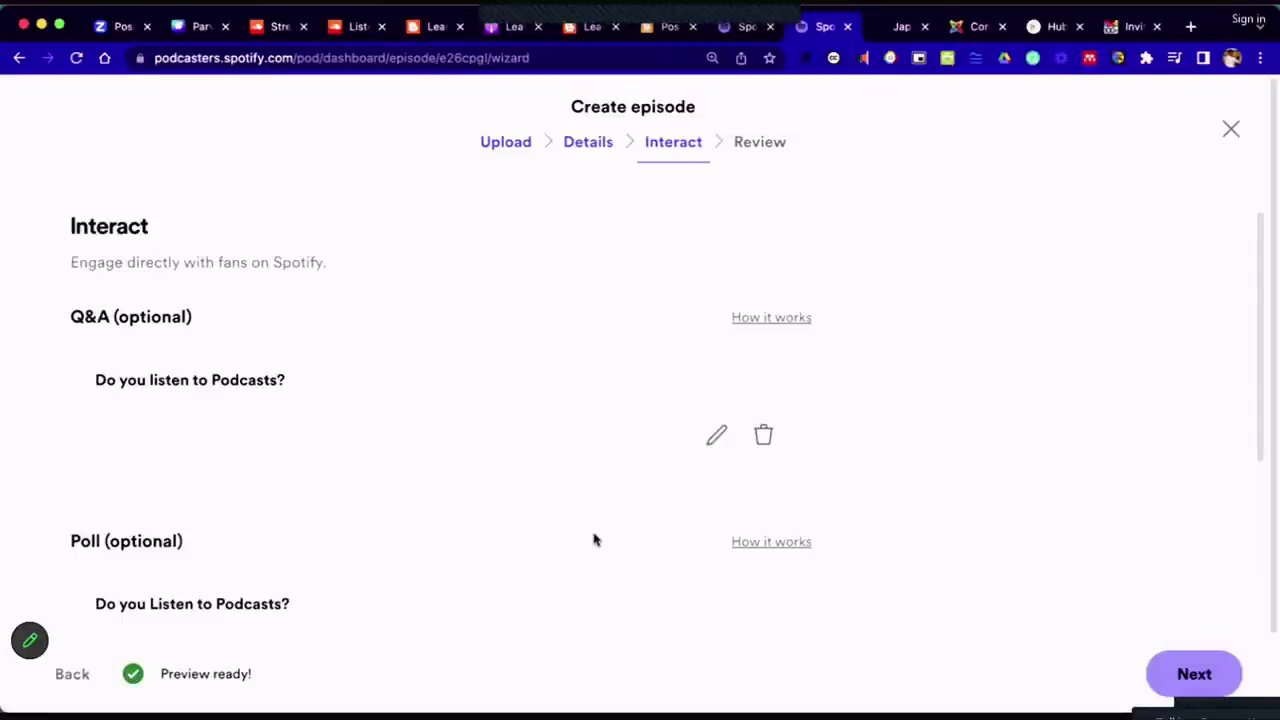
Delete the Q&A question from the episode, keeping only the poll
scroll(360, 525, down, 1)
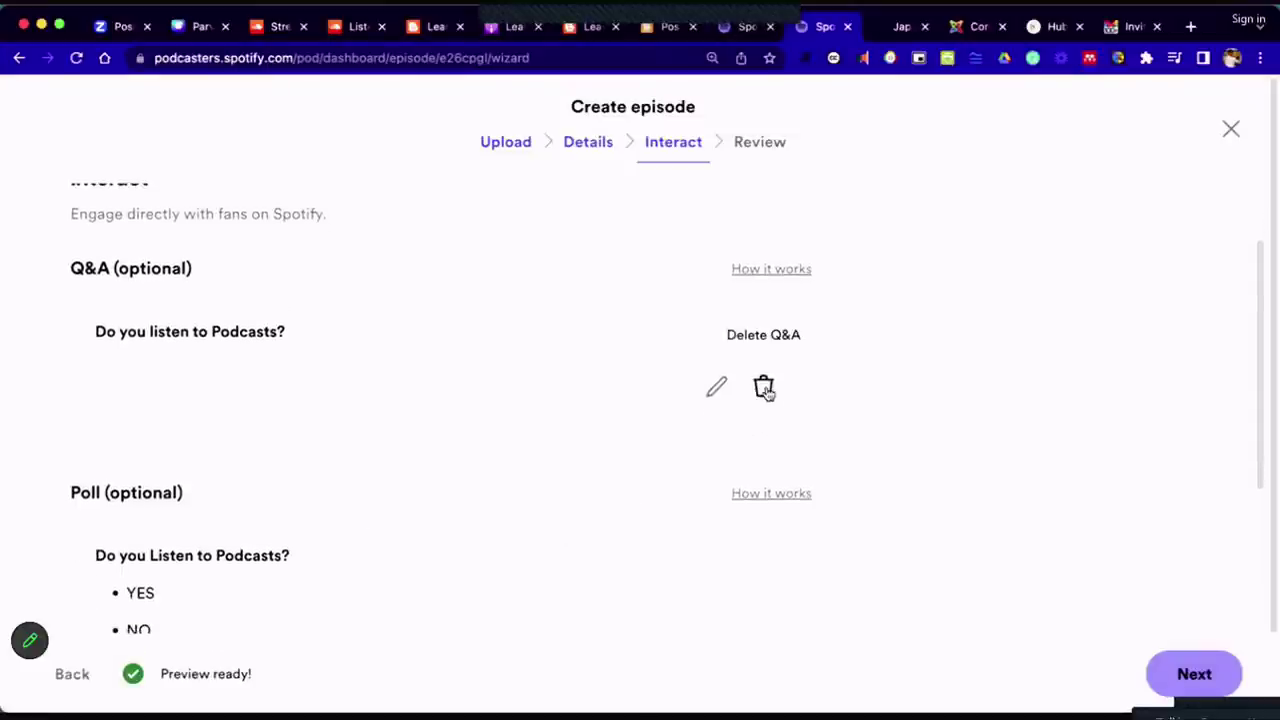
click(764, 390)
click(871, 440)
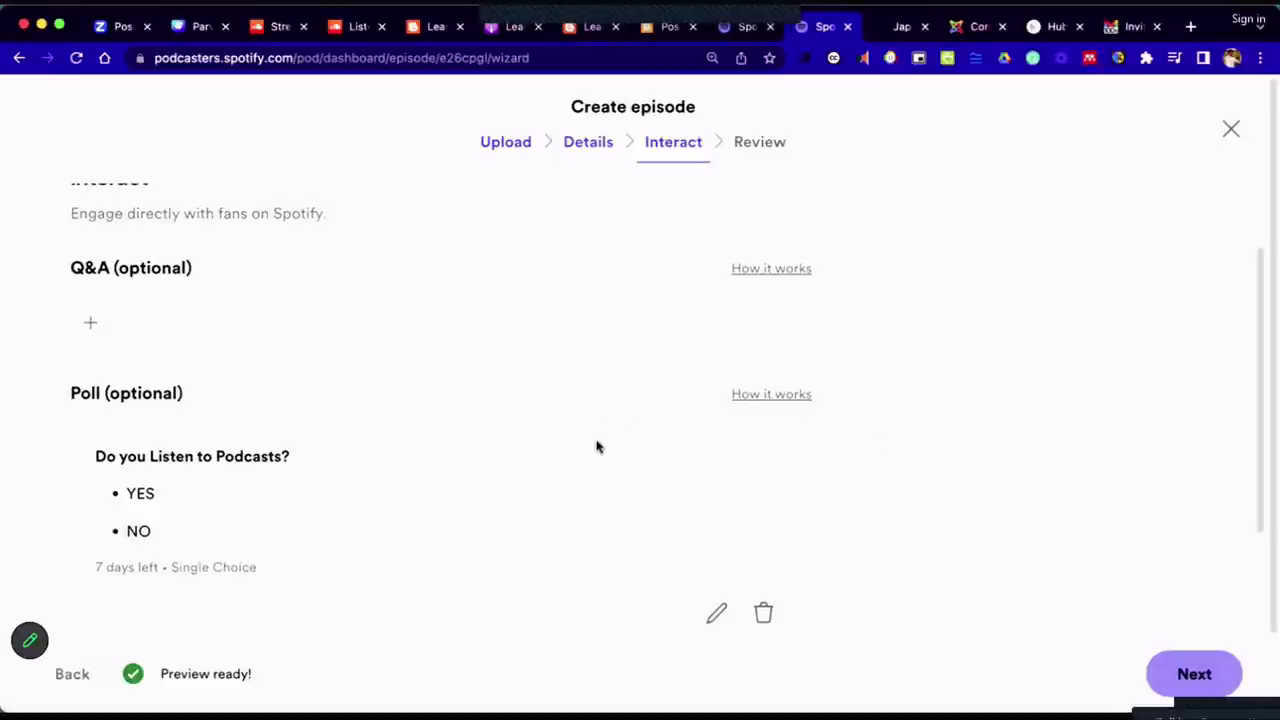
Proceed to the Review stage and check the summary of the episode's details and poll
scroll(1195, 665, down, 2)
click(1193, 673)
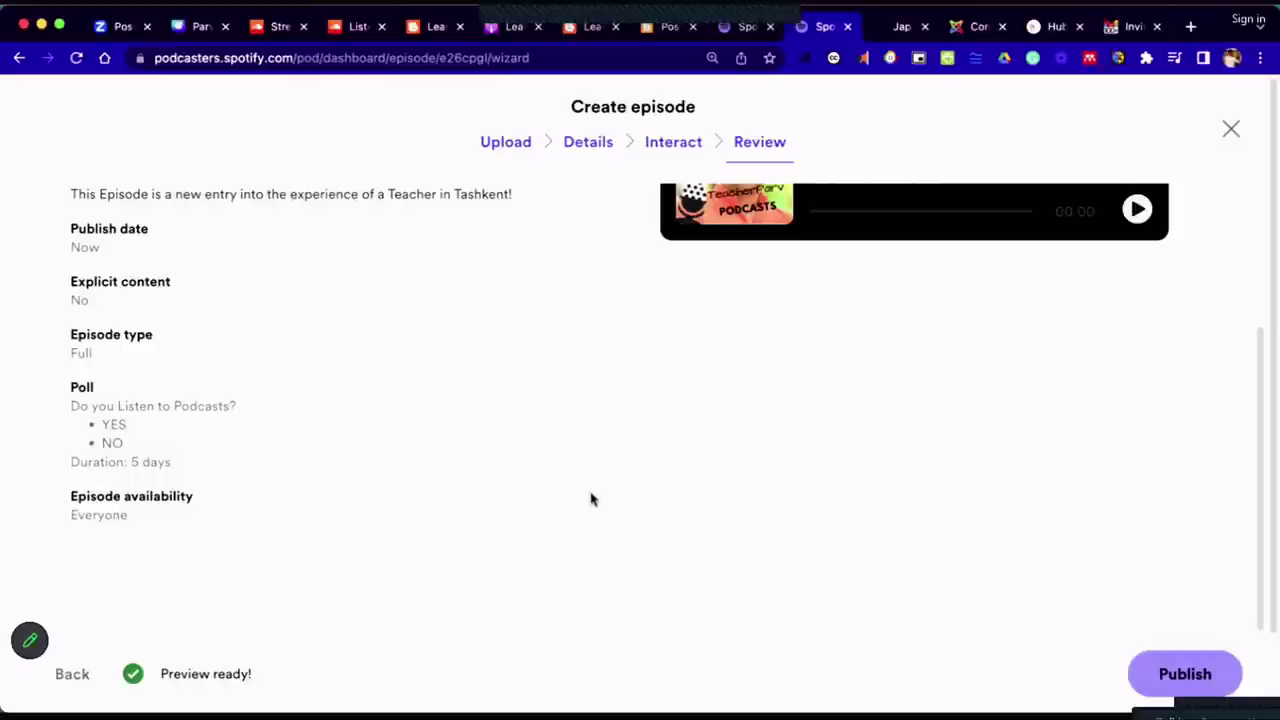
scroll(591, 500, up, 1)
scroll(523, 534, up, 3)
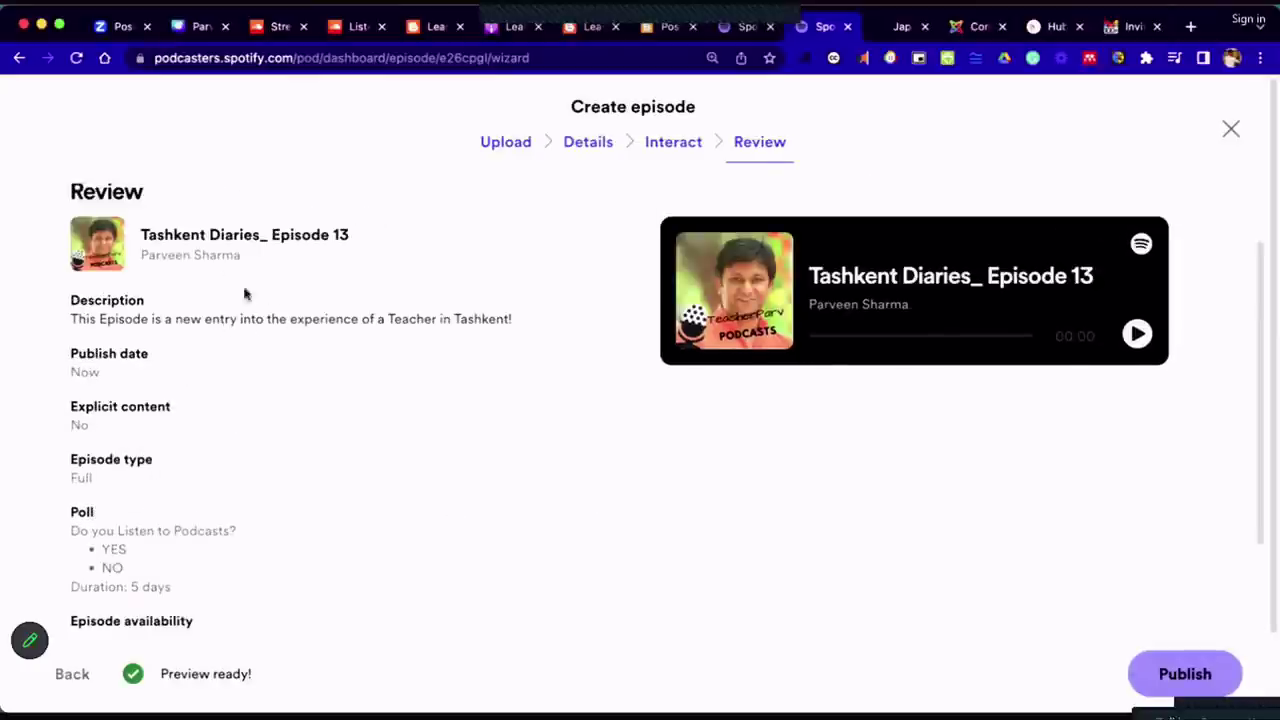
scroll(137, 510, down, 1)
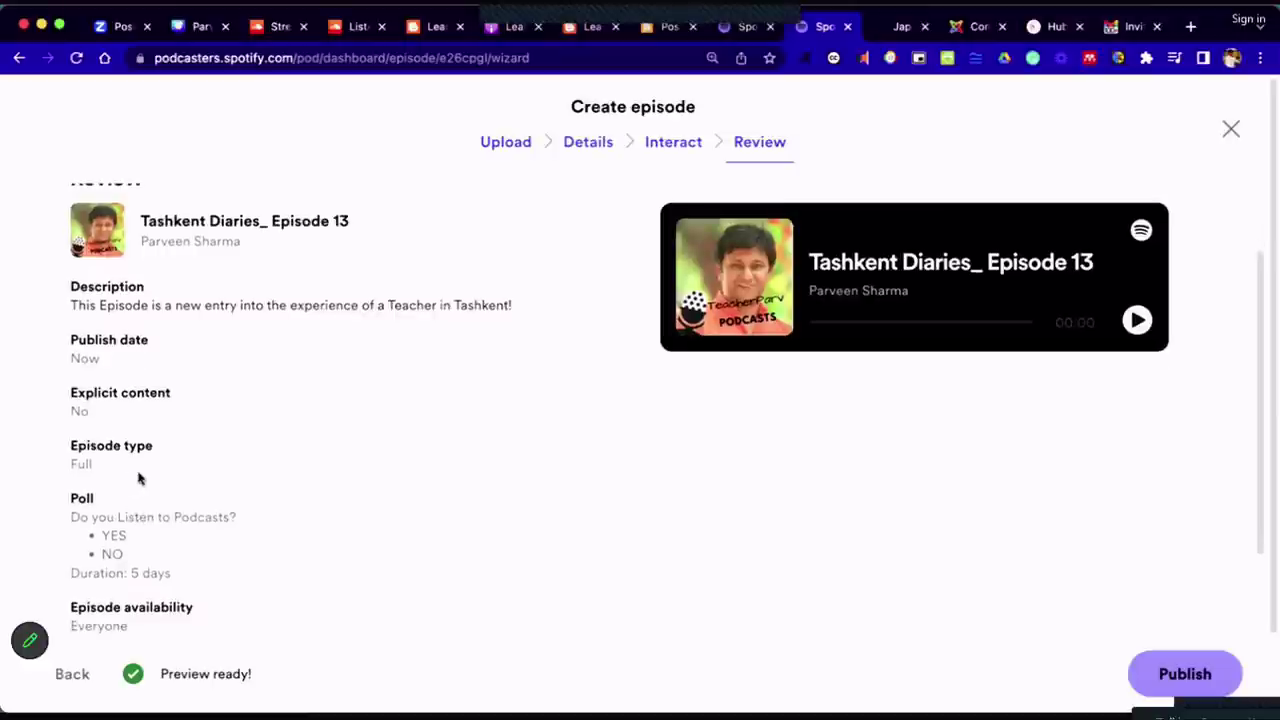
Publish the reviewed episode, copy its share link and dismiss the sharing dialog
scroll(138, 478, down, 3)
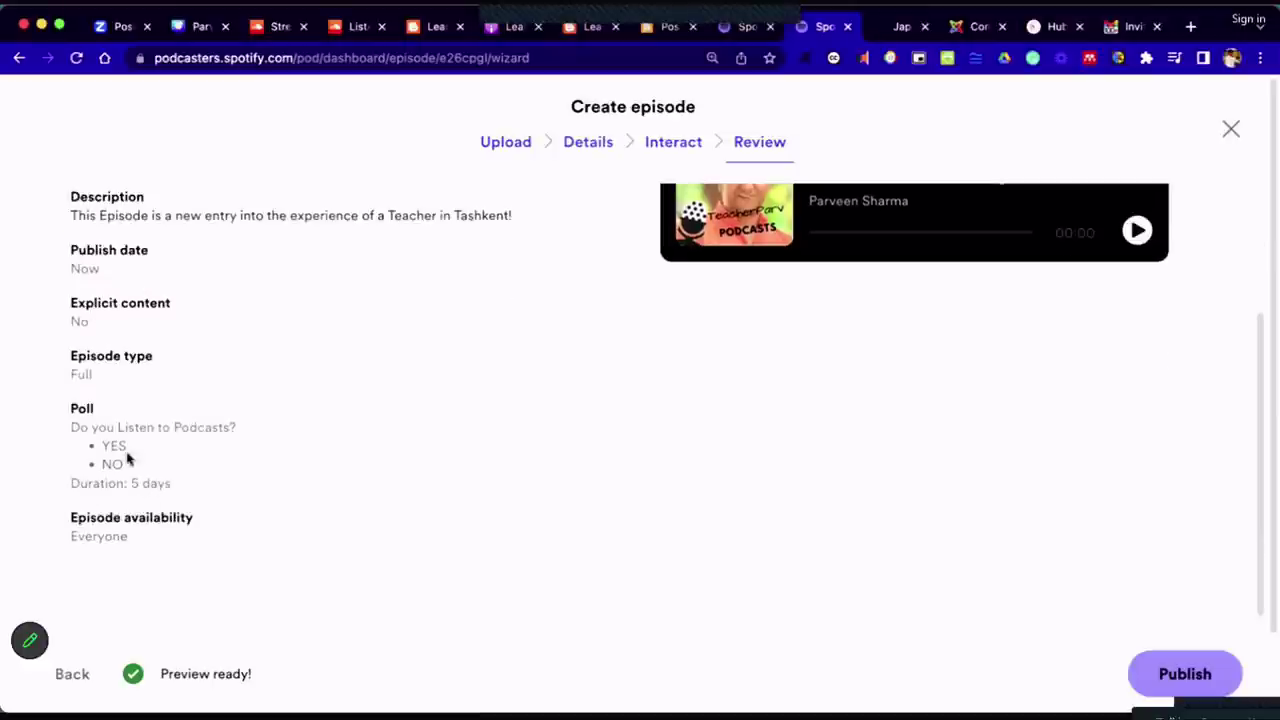
double_click(153, 524)
click(1180, 674)
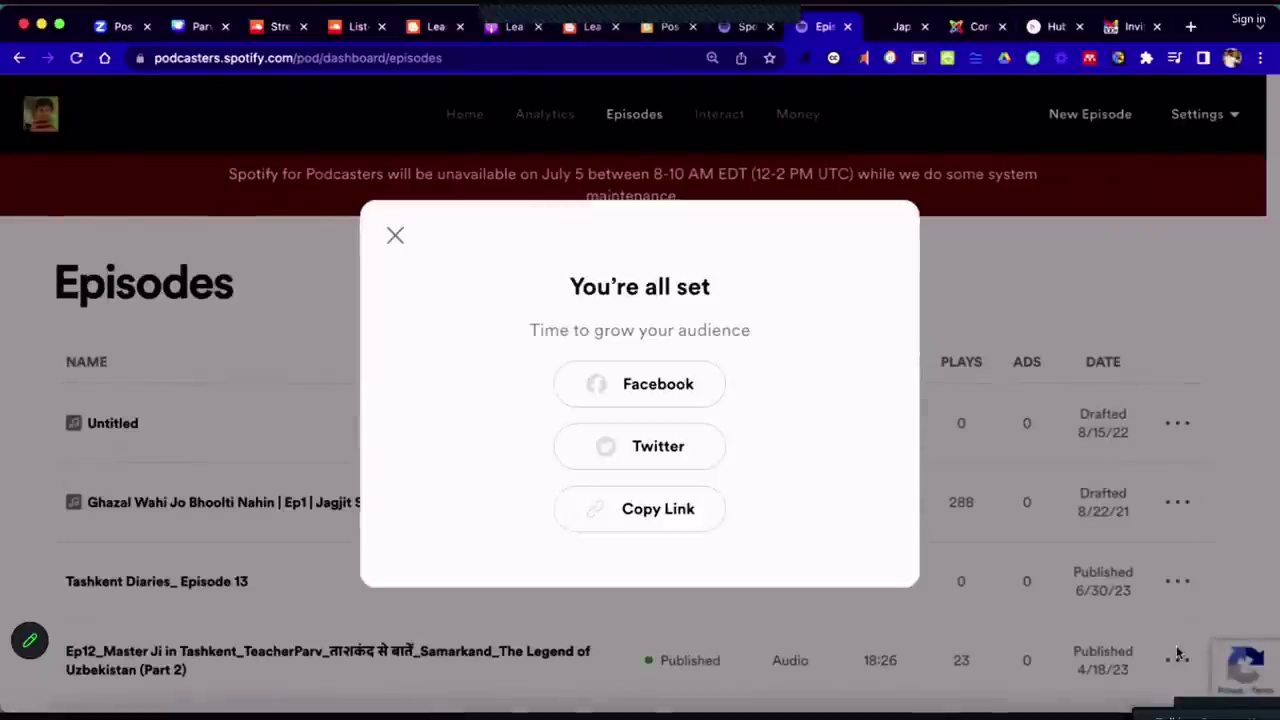
click(645, 513)
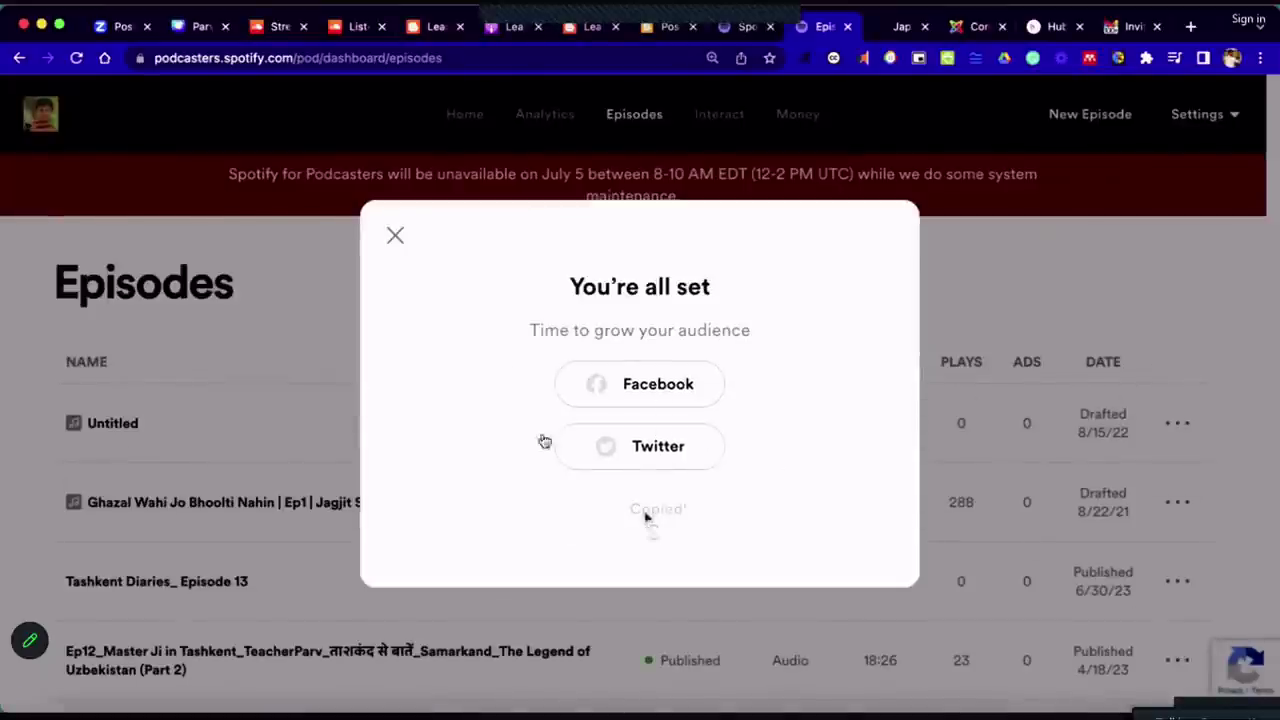
click(395, 235)
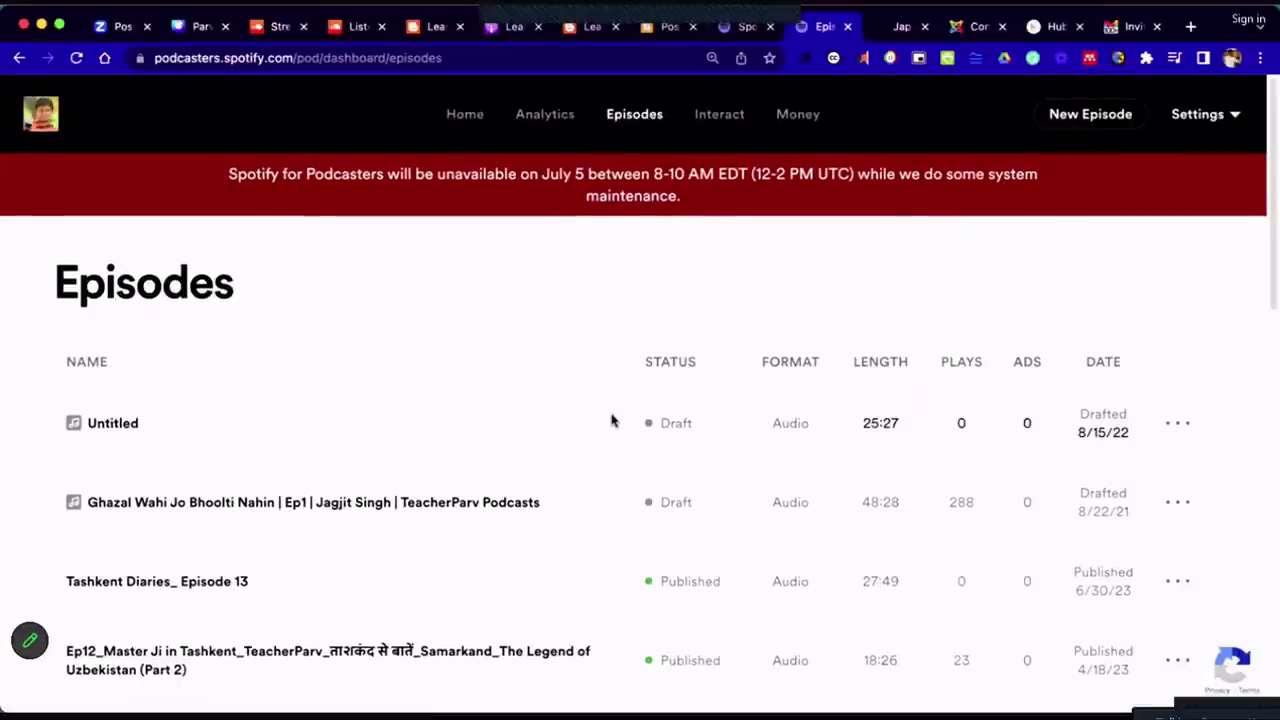
scroll(500, 415, down, 15)
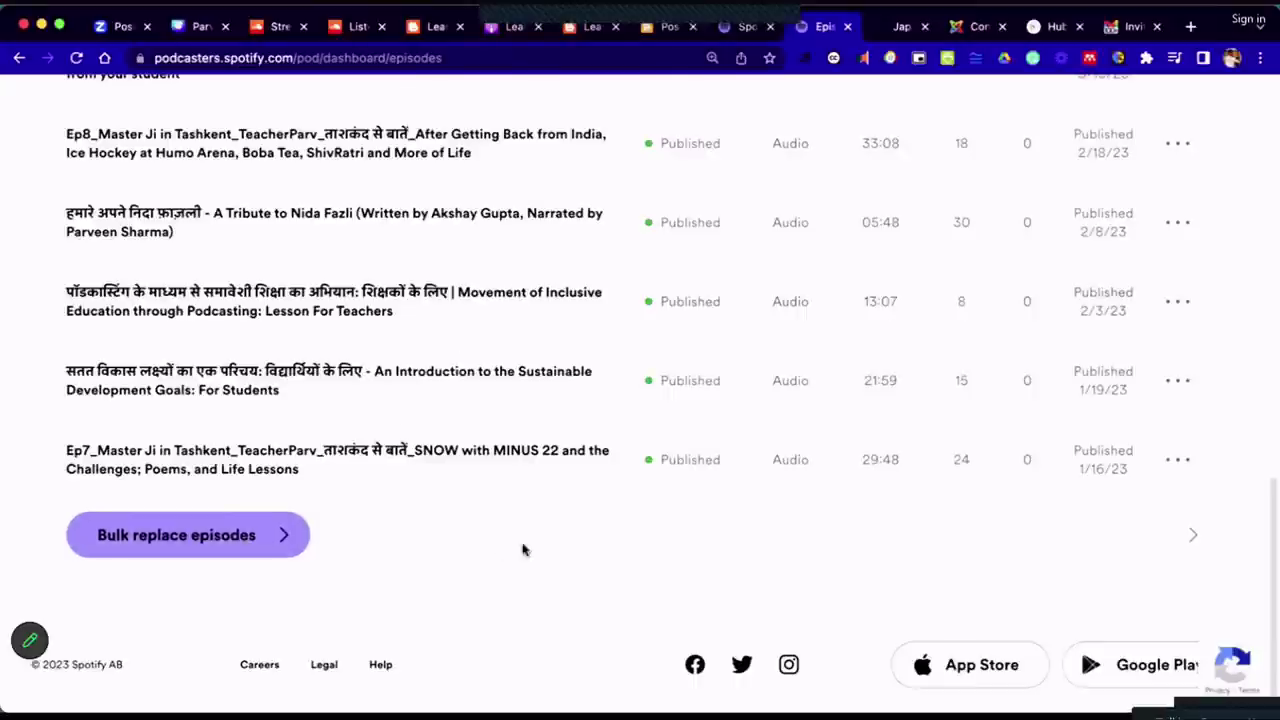
scroll(358, 426, up, 15)
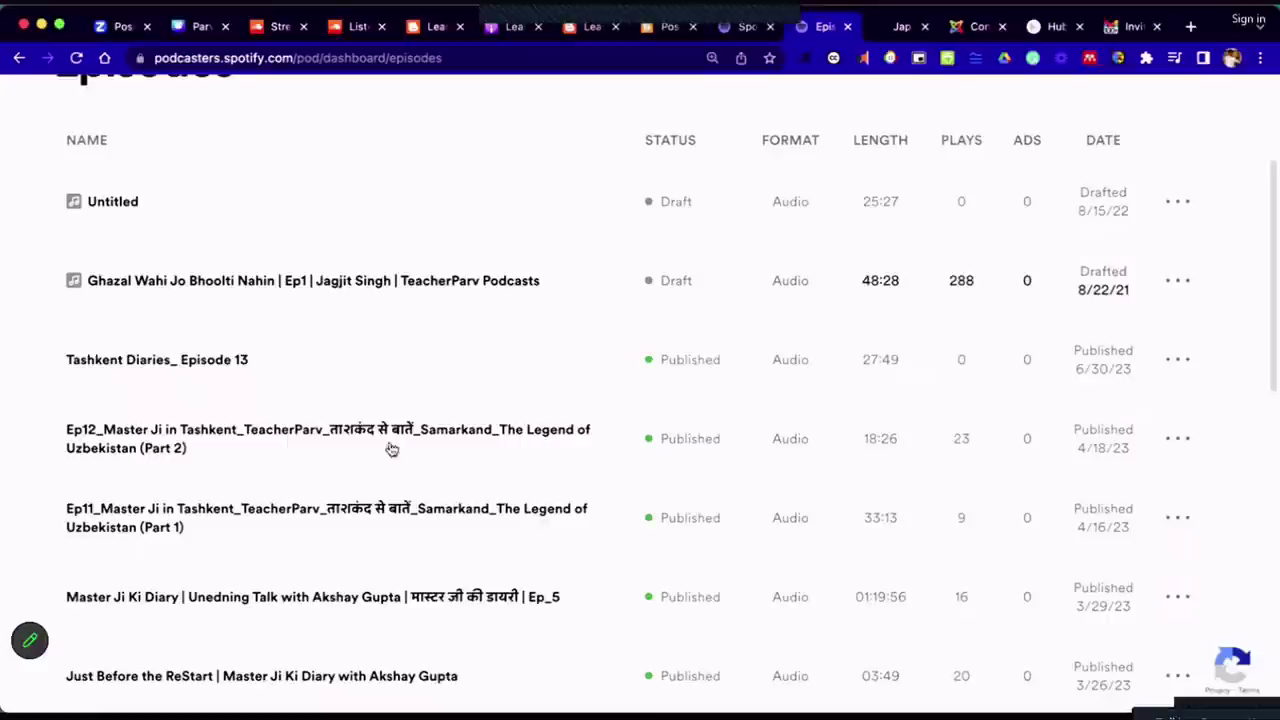
scroll(486, 349, up, 5)
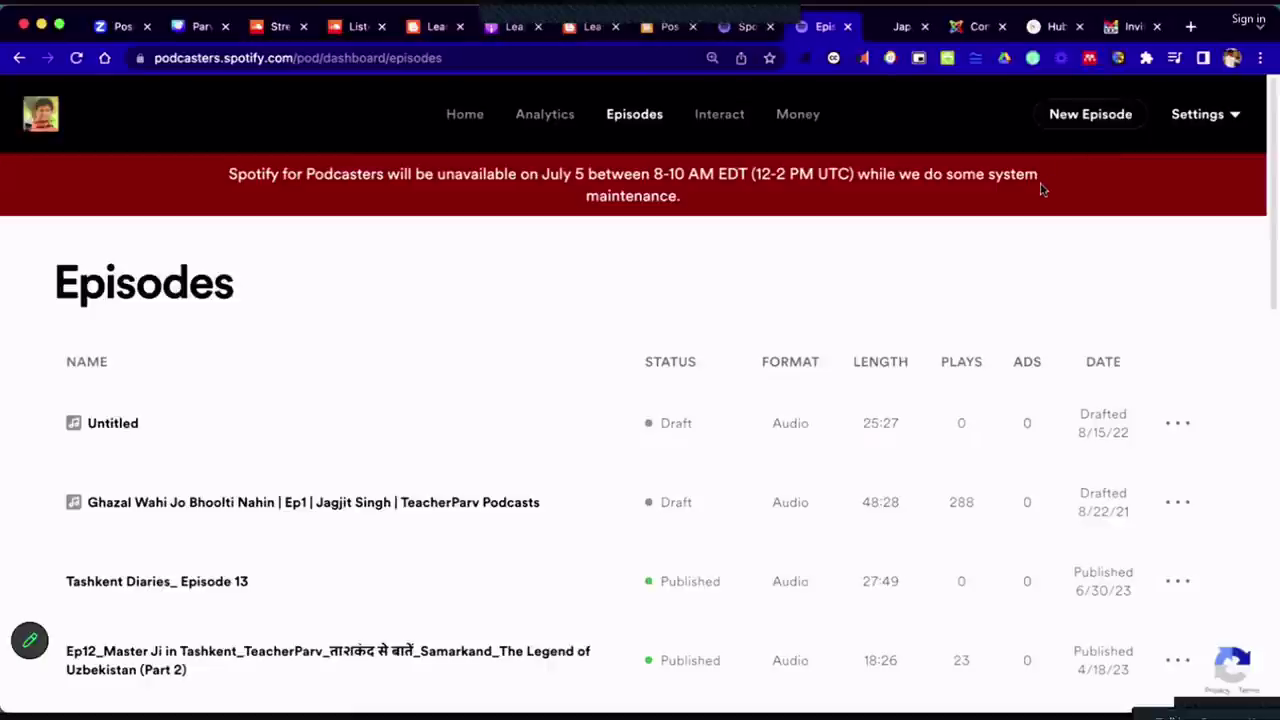
click(1228, 118)
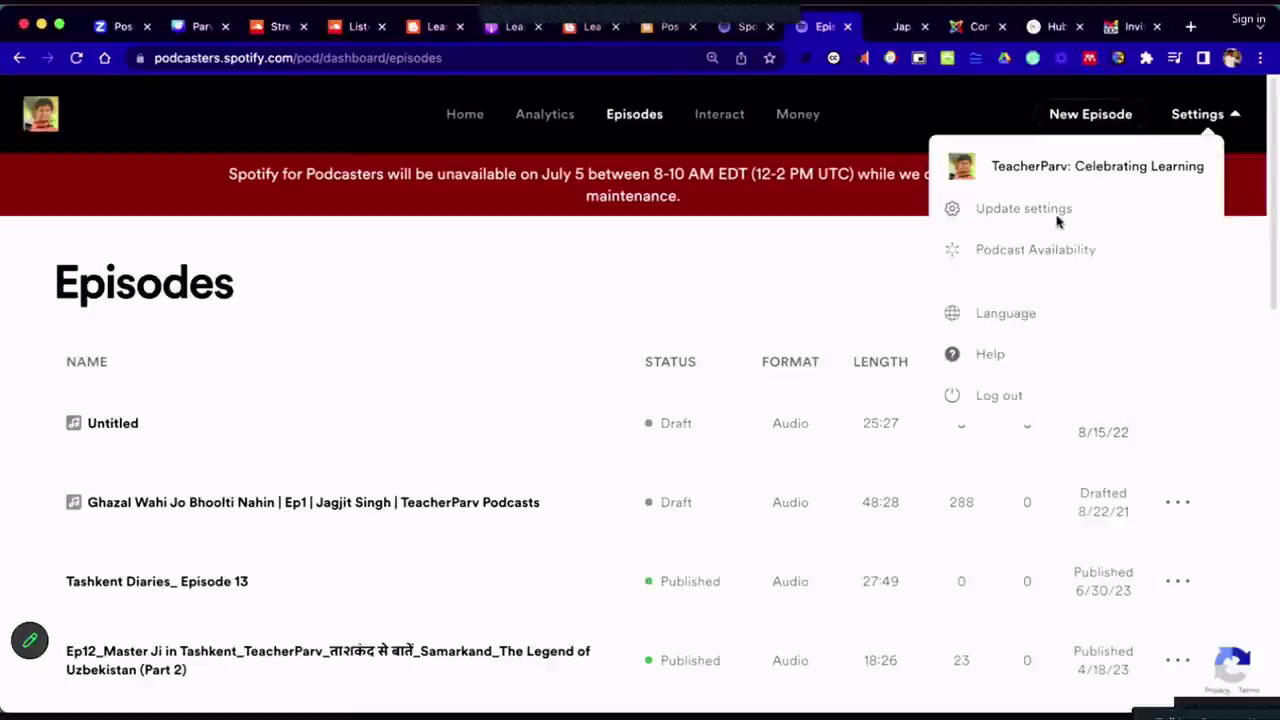
Start a new episode using the option to record or edit audio instead of uploading a single file
click(1081, 116)
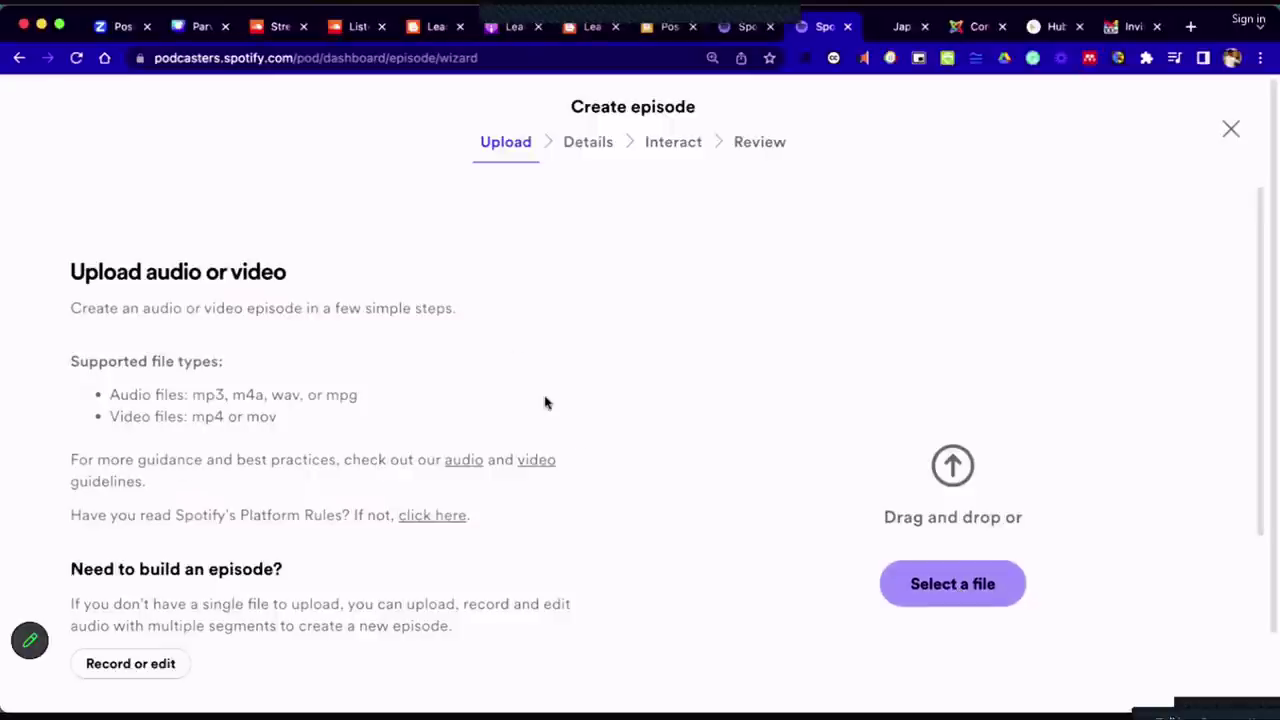
scroll(620, 509, down, 1)
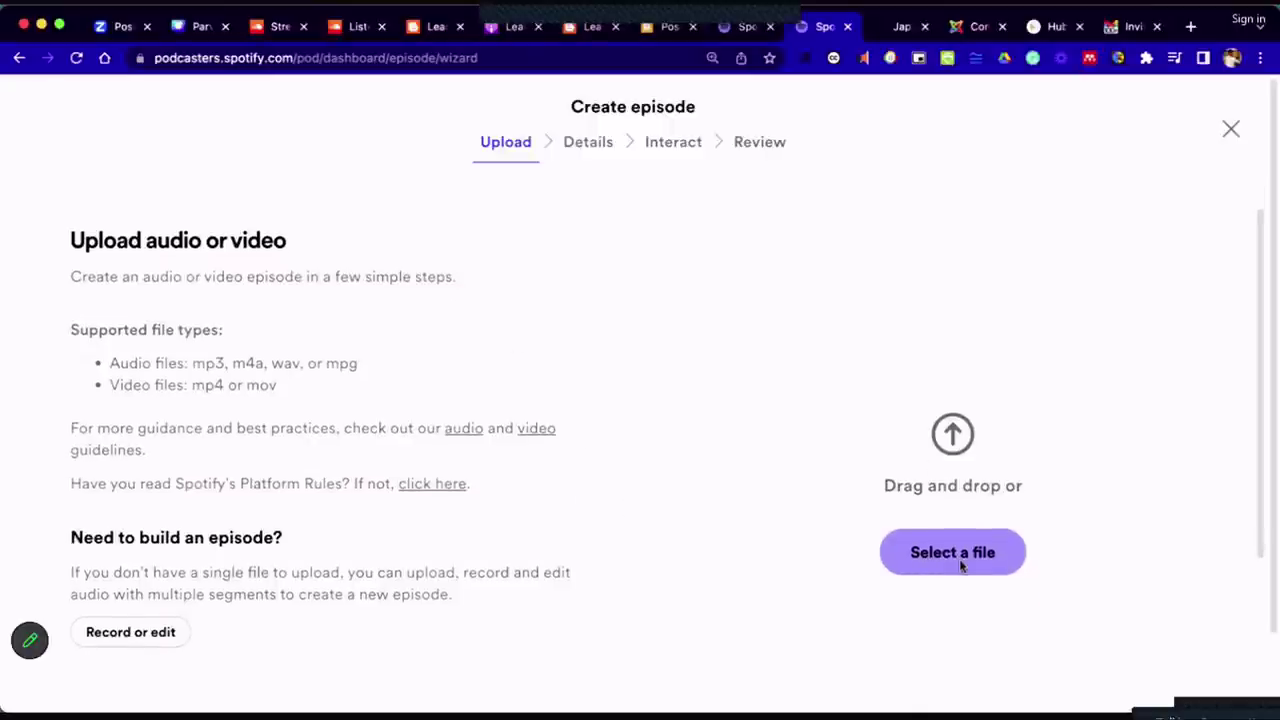
scroll(197, 626, down, 2)
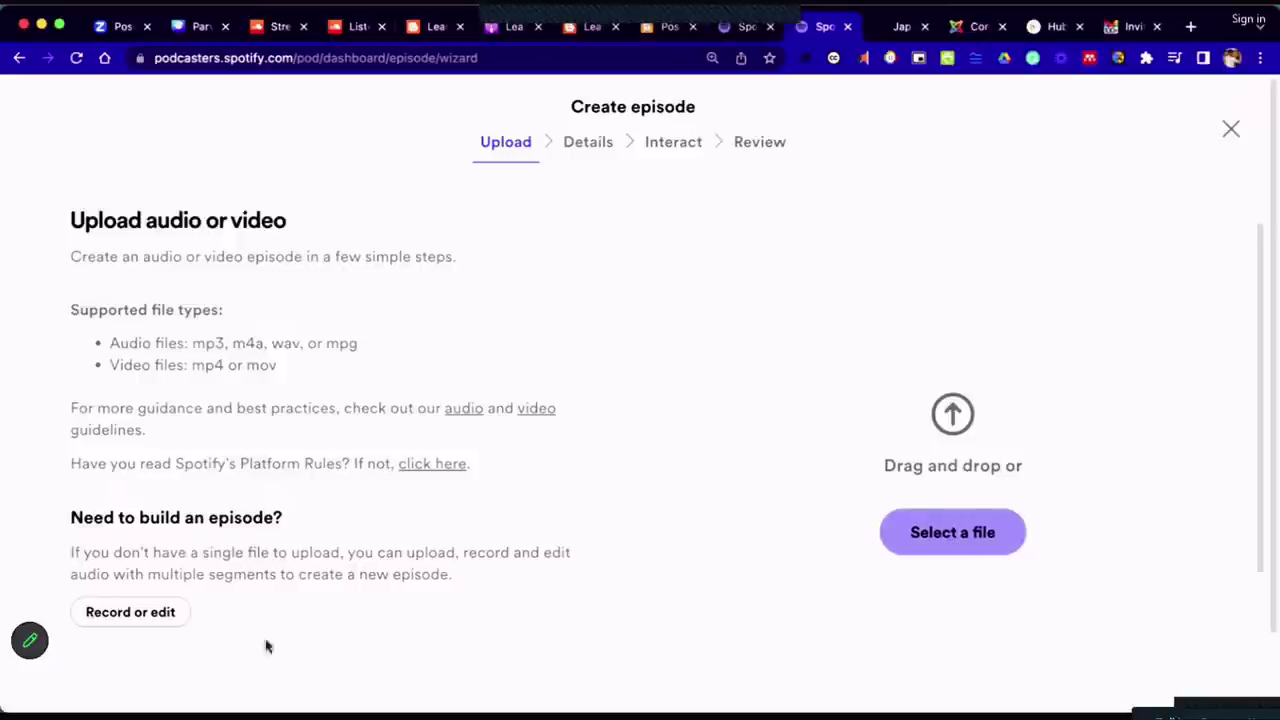
click(141, 613)
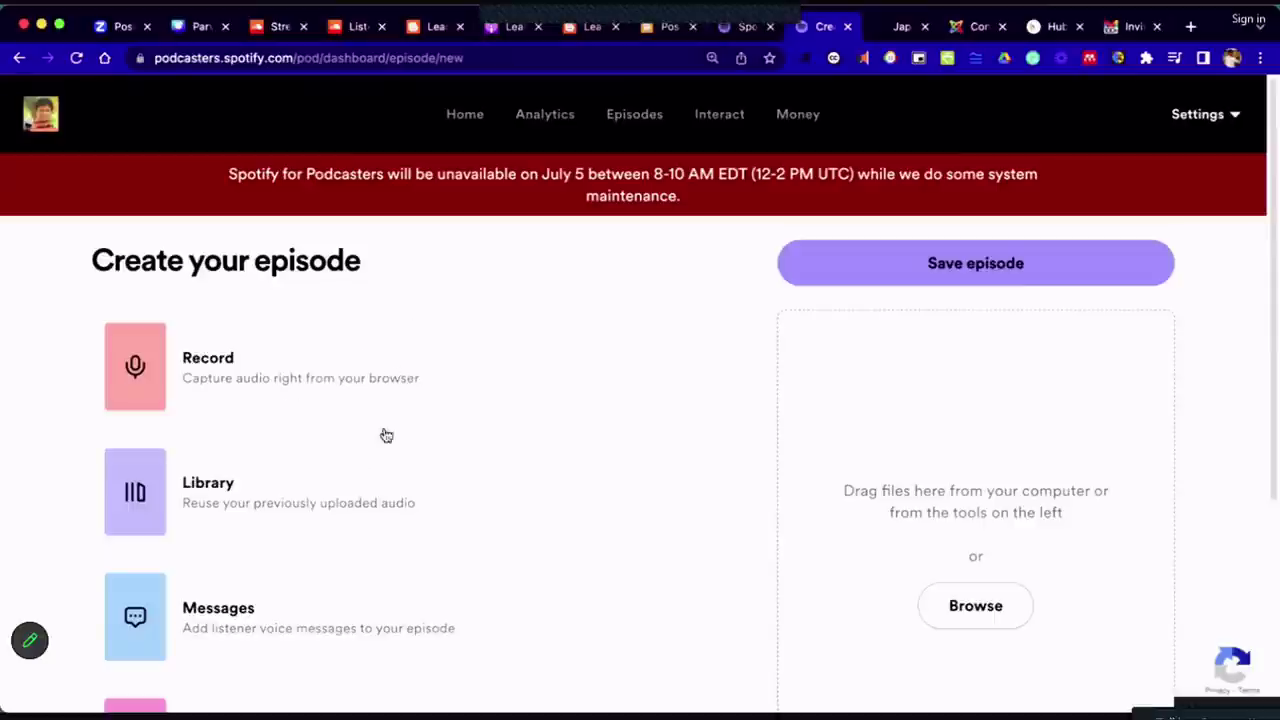
Record a clip of about 1:23 in the browser using the USB Condenser Microphone (0bda:4c07)
scroll(376, 475, down, 3)
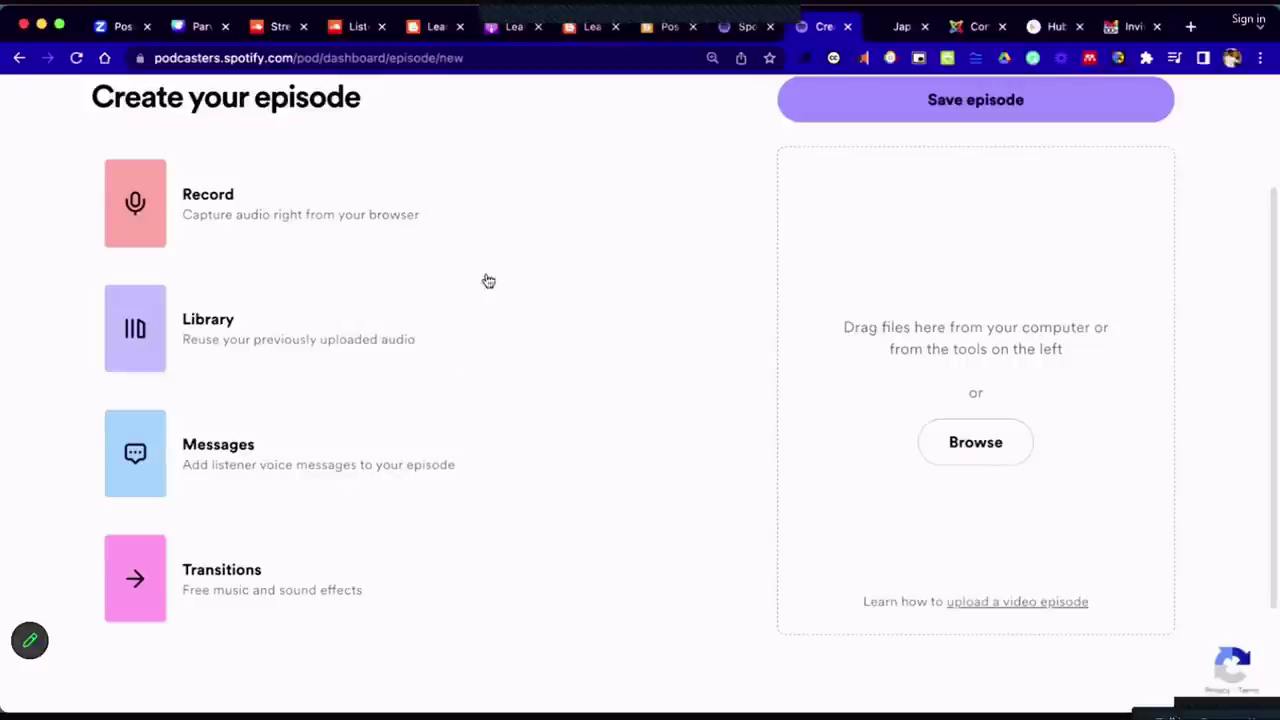
click(437, 228)
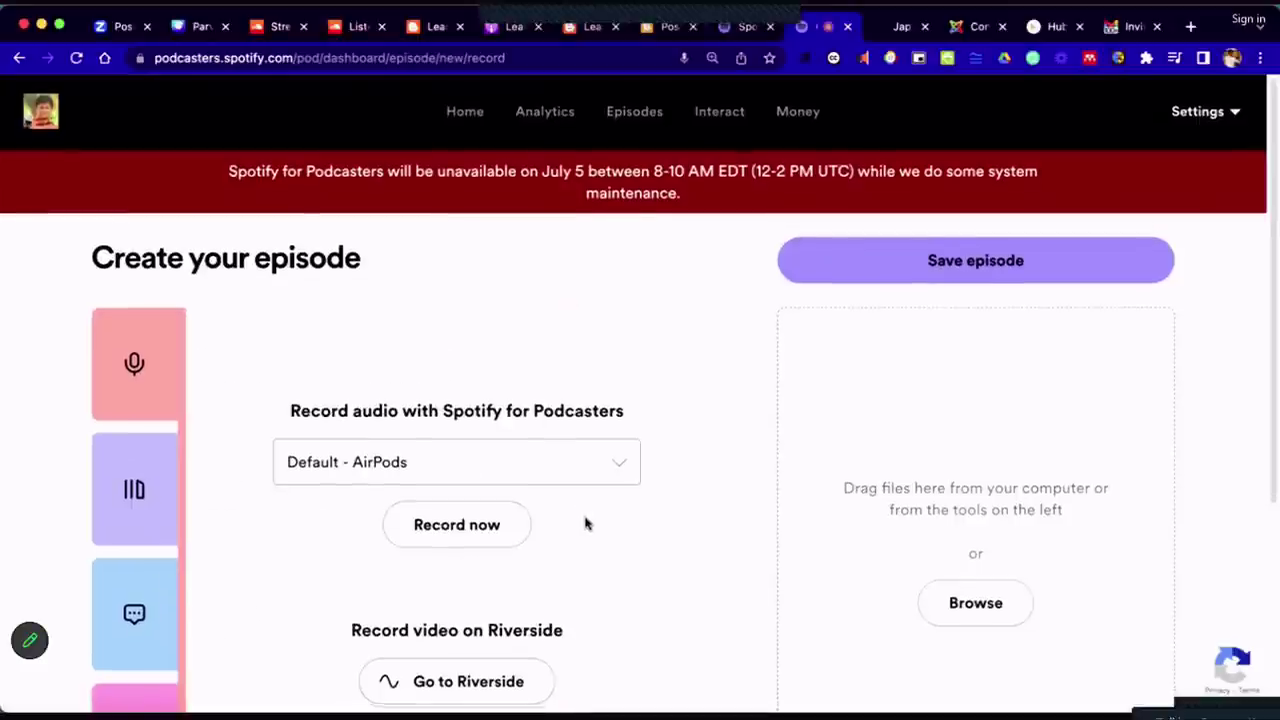
scroll(586, 523, down, 1)
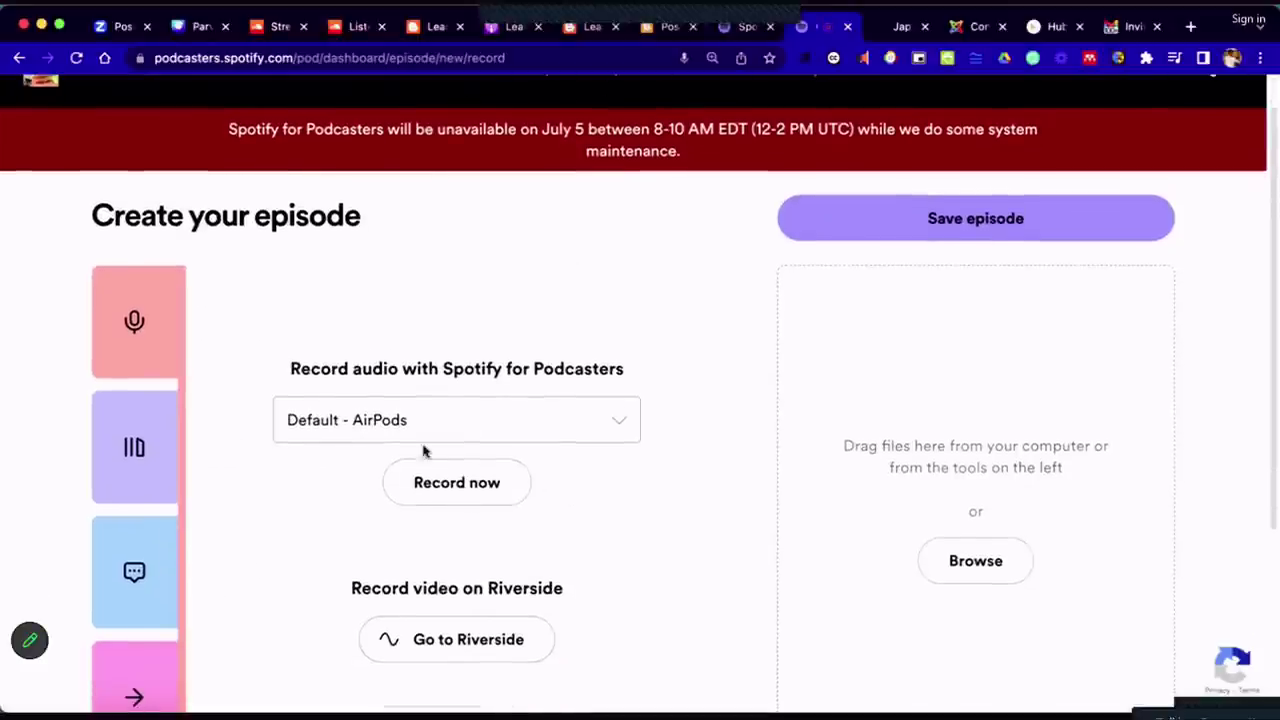
click(612, 427)
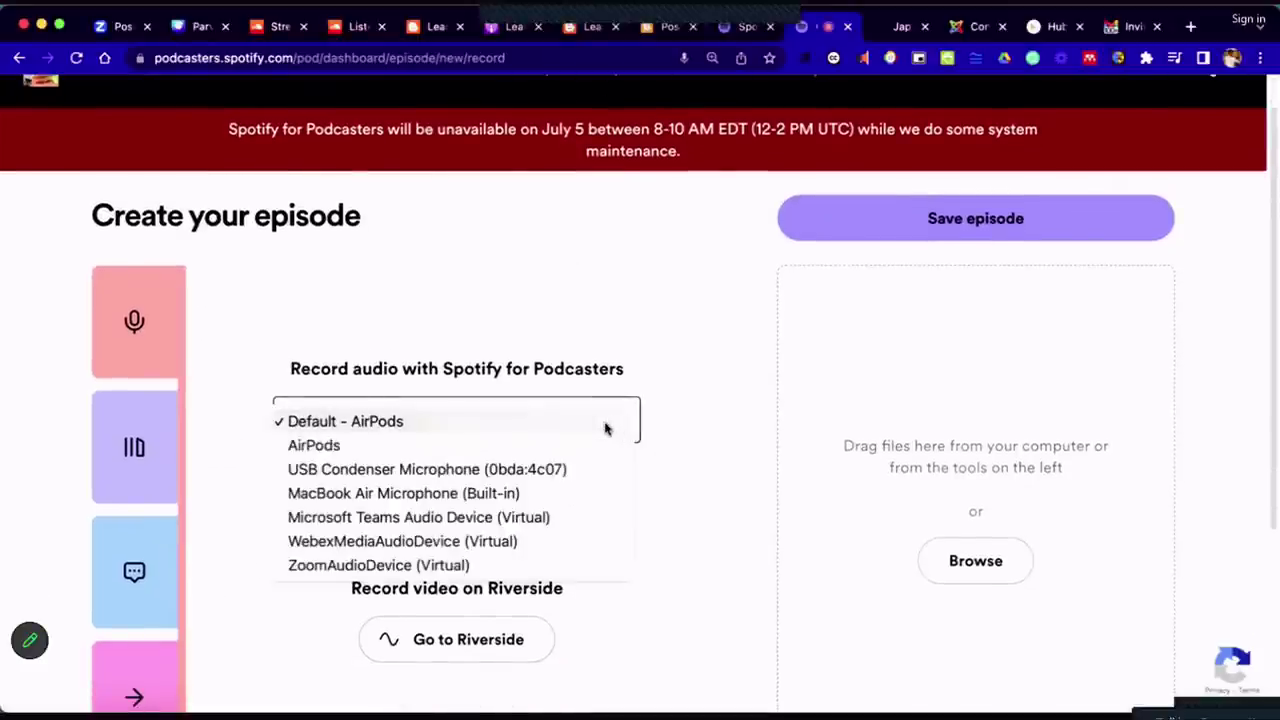
click(368, 474)
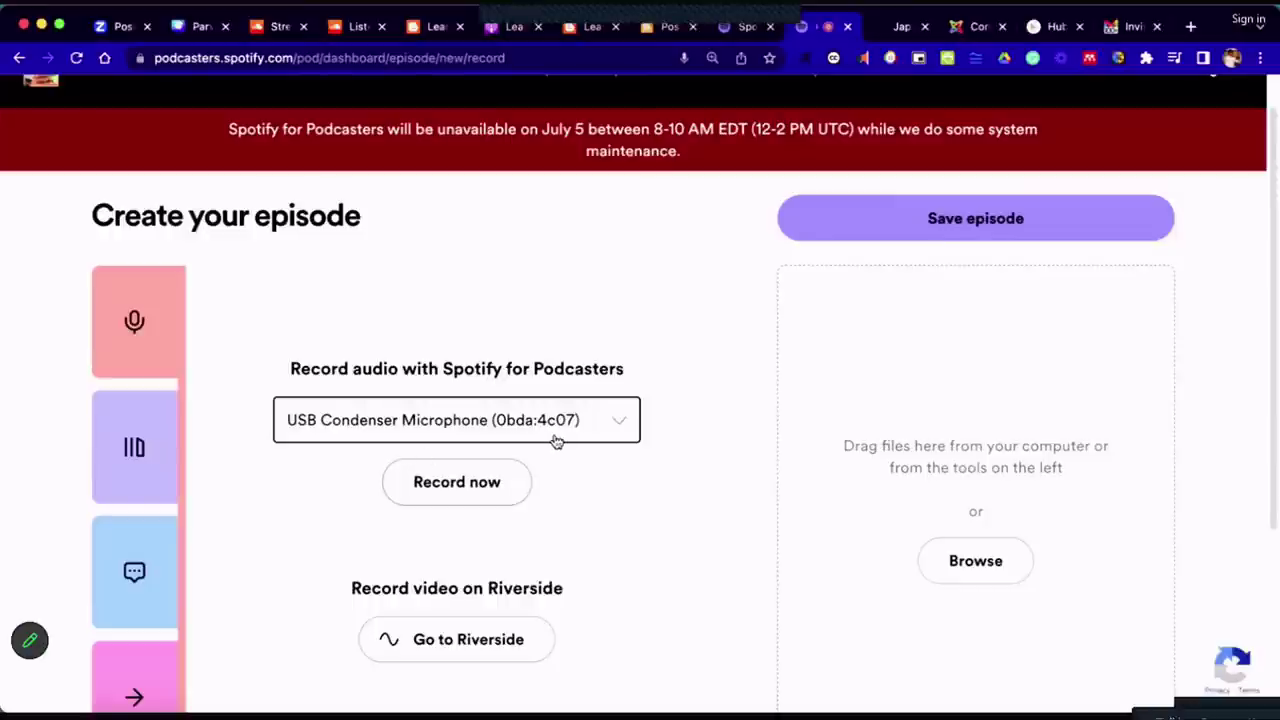
scroll(346, 514, down, 1)
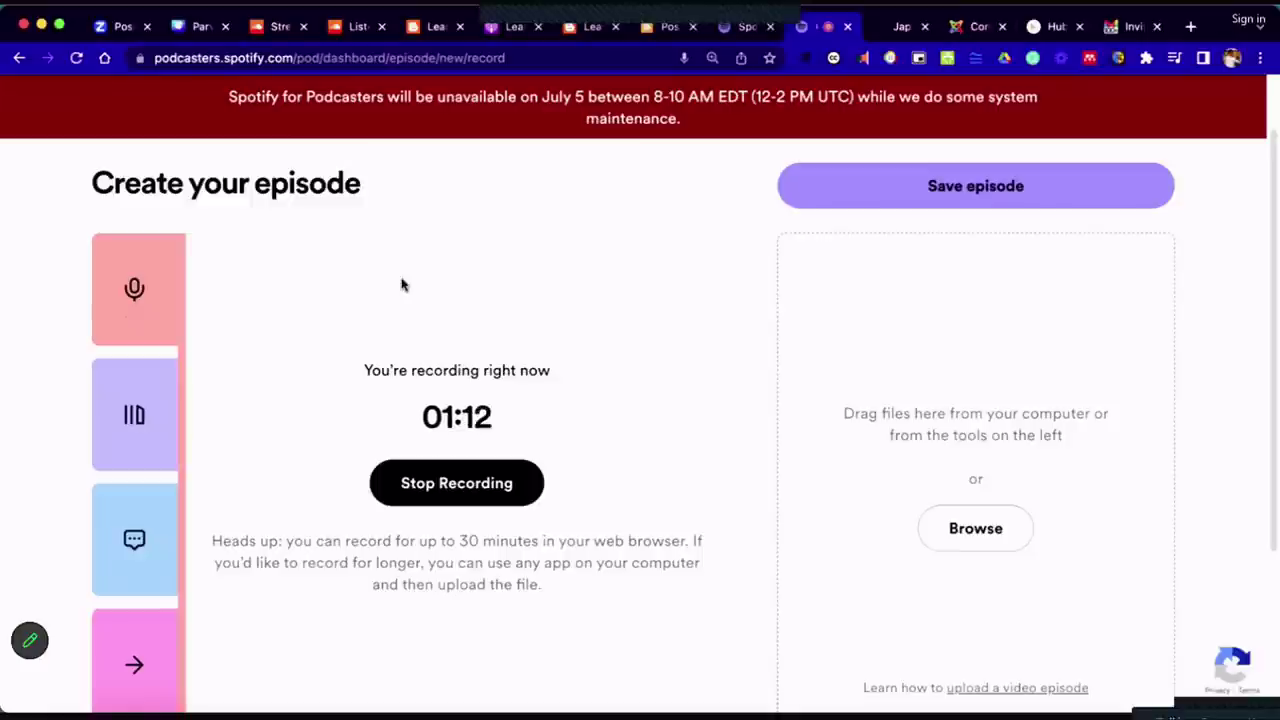
click(463, 492)
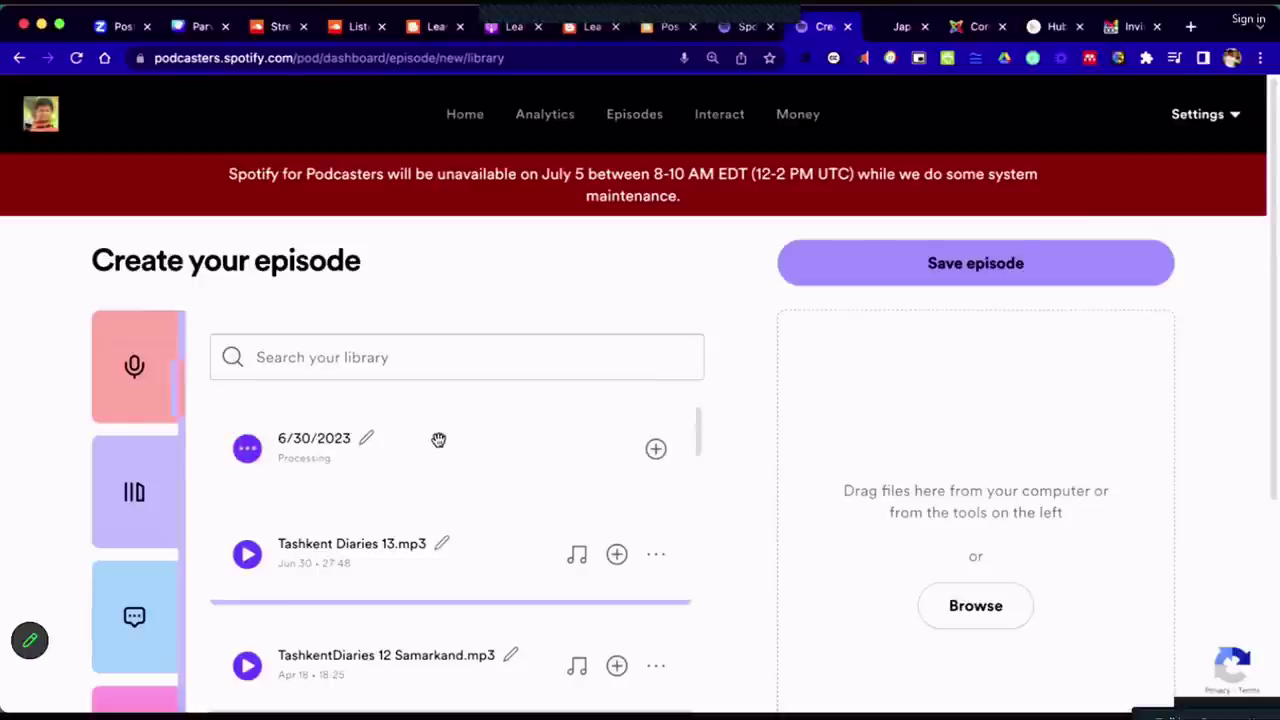
Rename the new recording in the library to NCERT LIVE DEMO
click(366, 444)
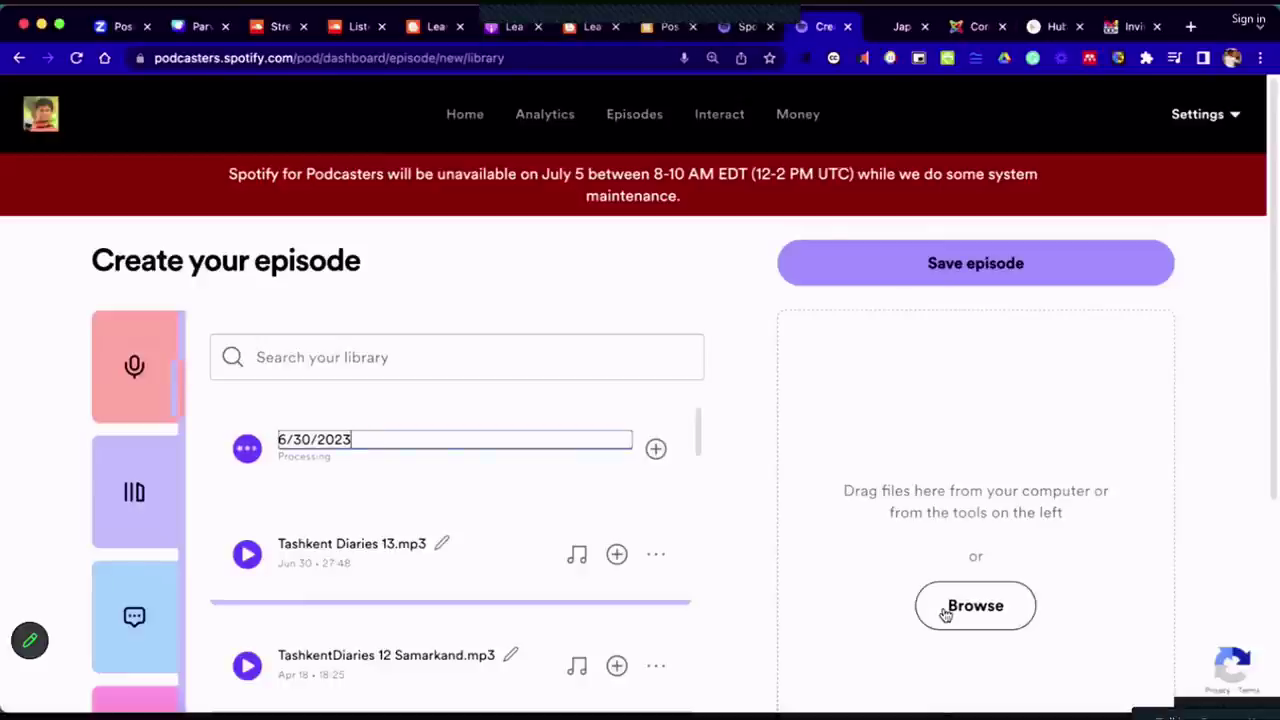
key(super+a)
text(NCERT)
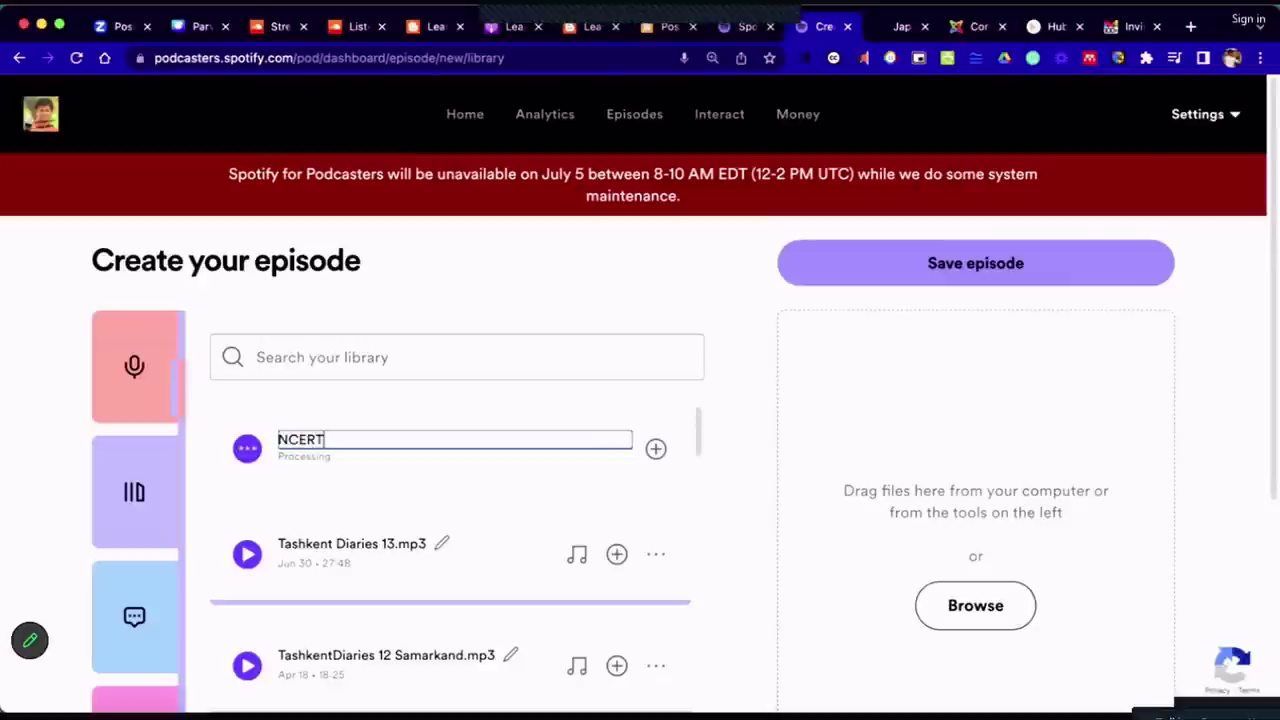
text( LIVE DEMO)
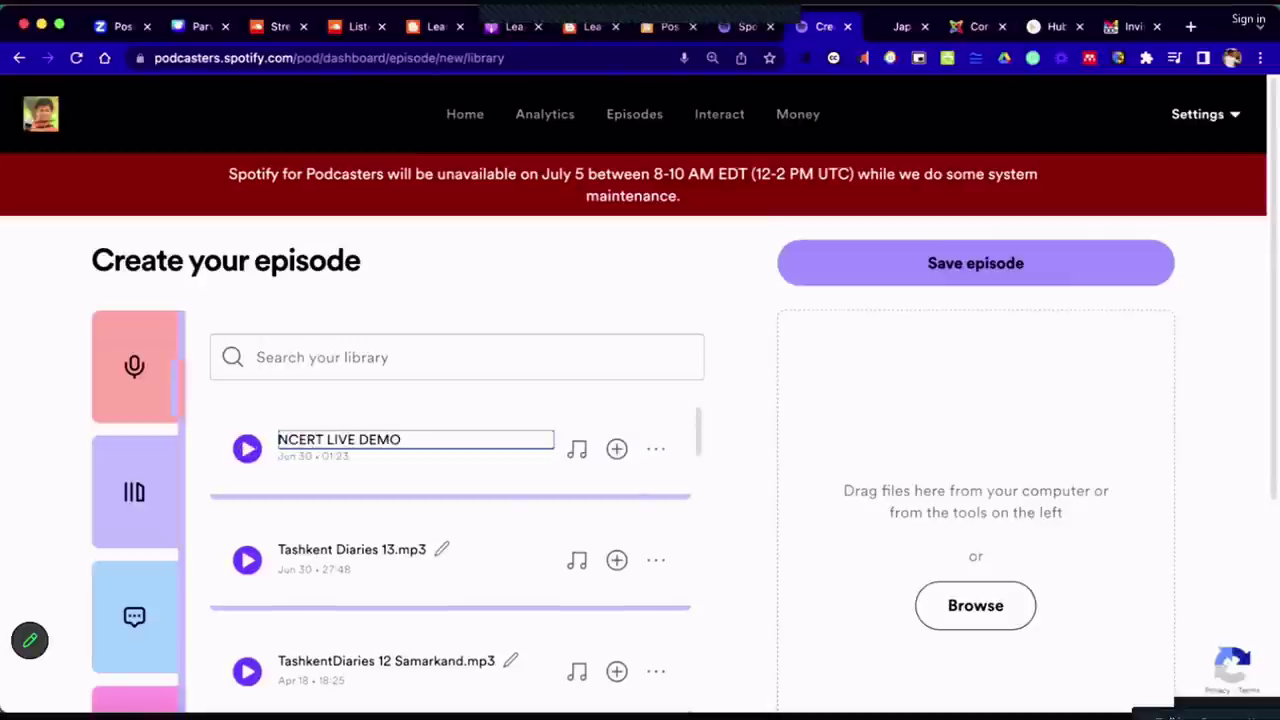
key(Return)
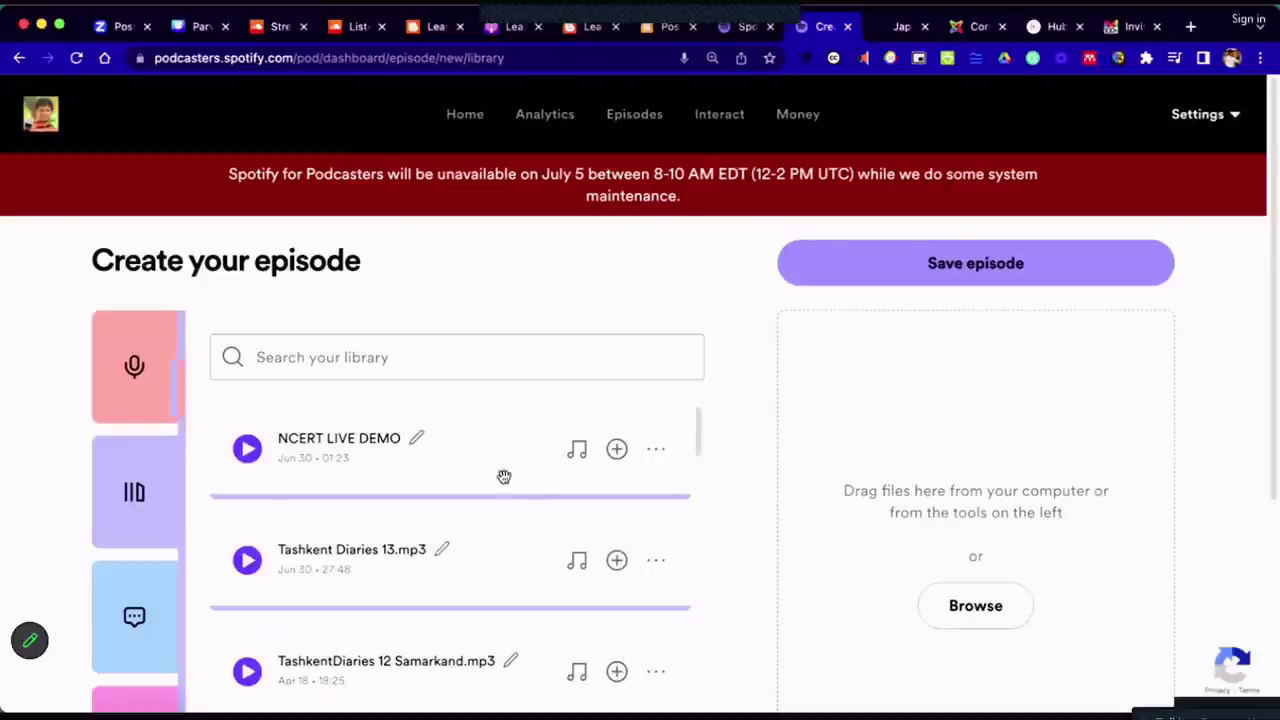
Add the Calm track Balti as background music at reduced volume to NCERT LIVE DEMO and save the episode with that clip
click(246, 452)
click(246, 452)
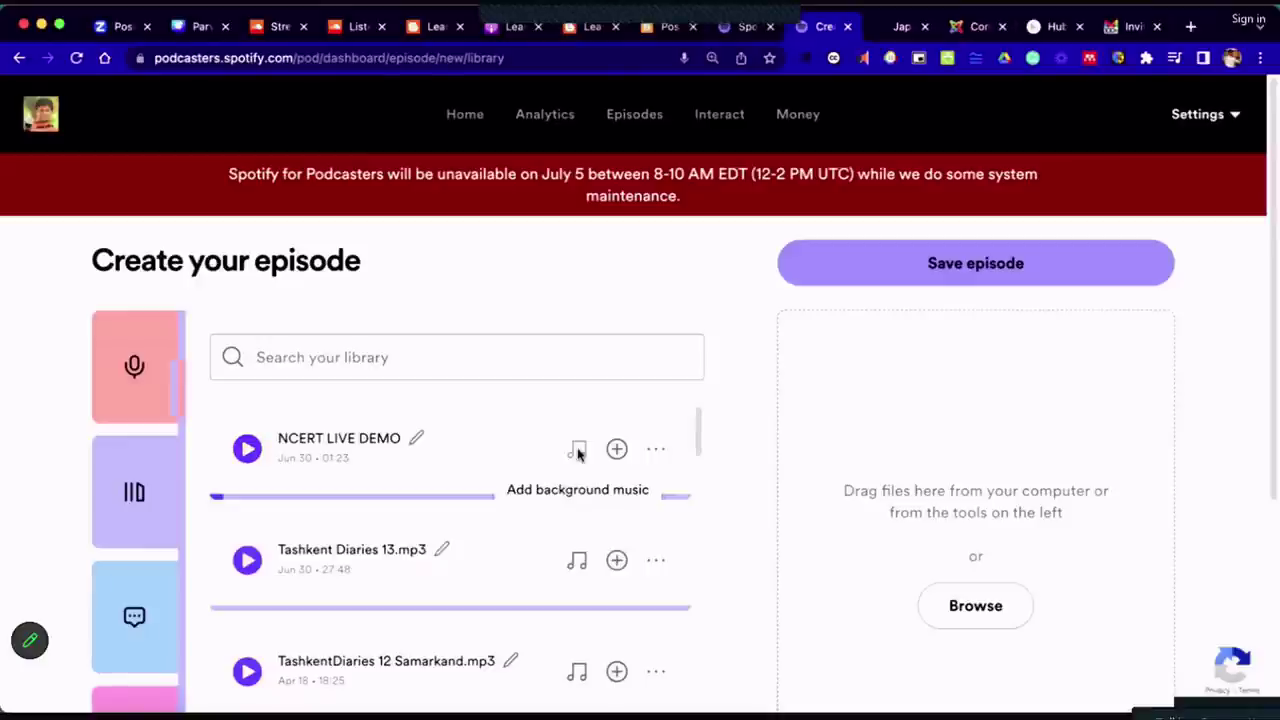
click(578, 453)
click(426, 383)
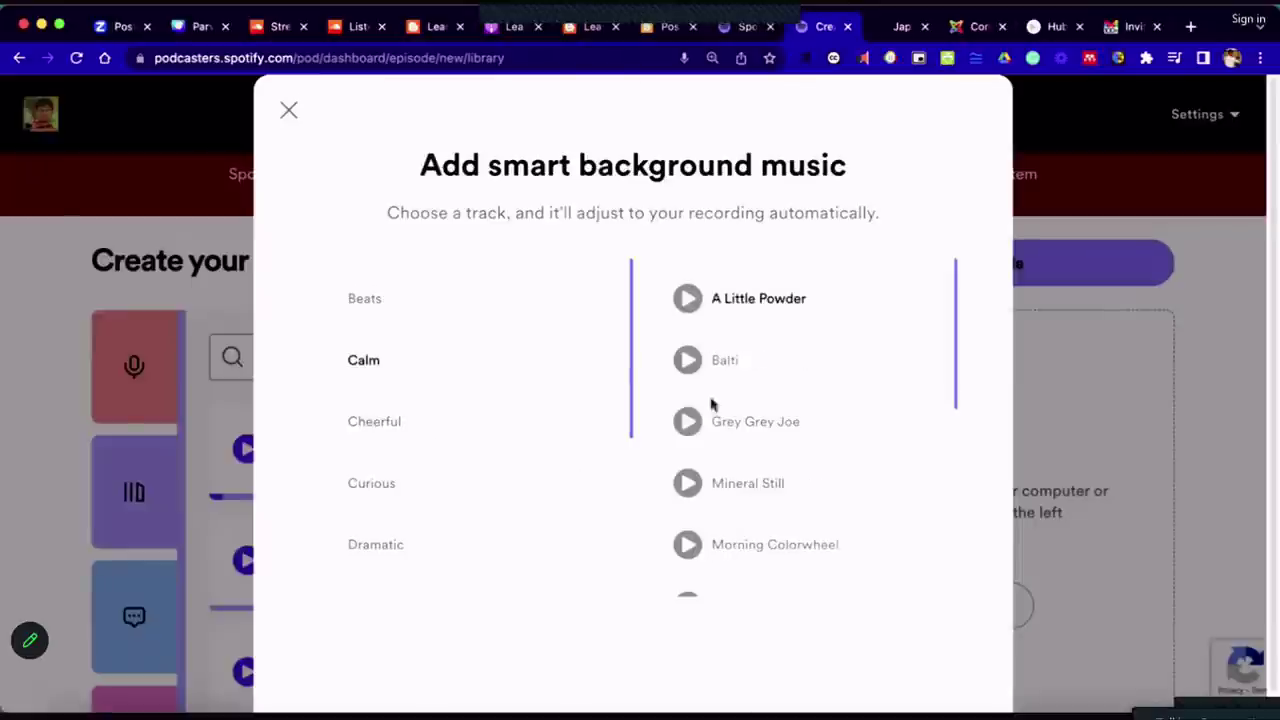
click(823, 365)
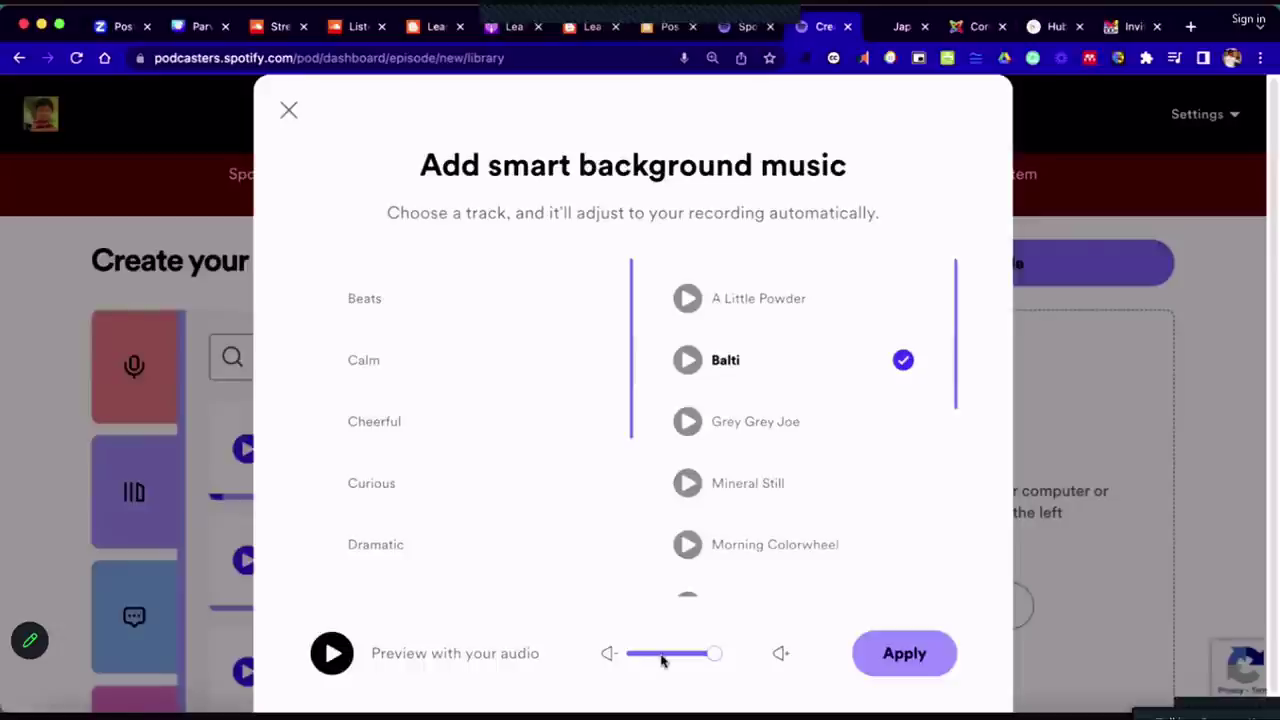
drag(661, 660, 669, 659)
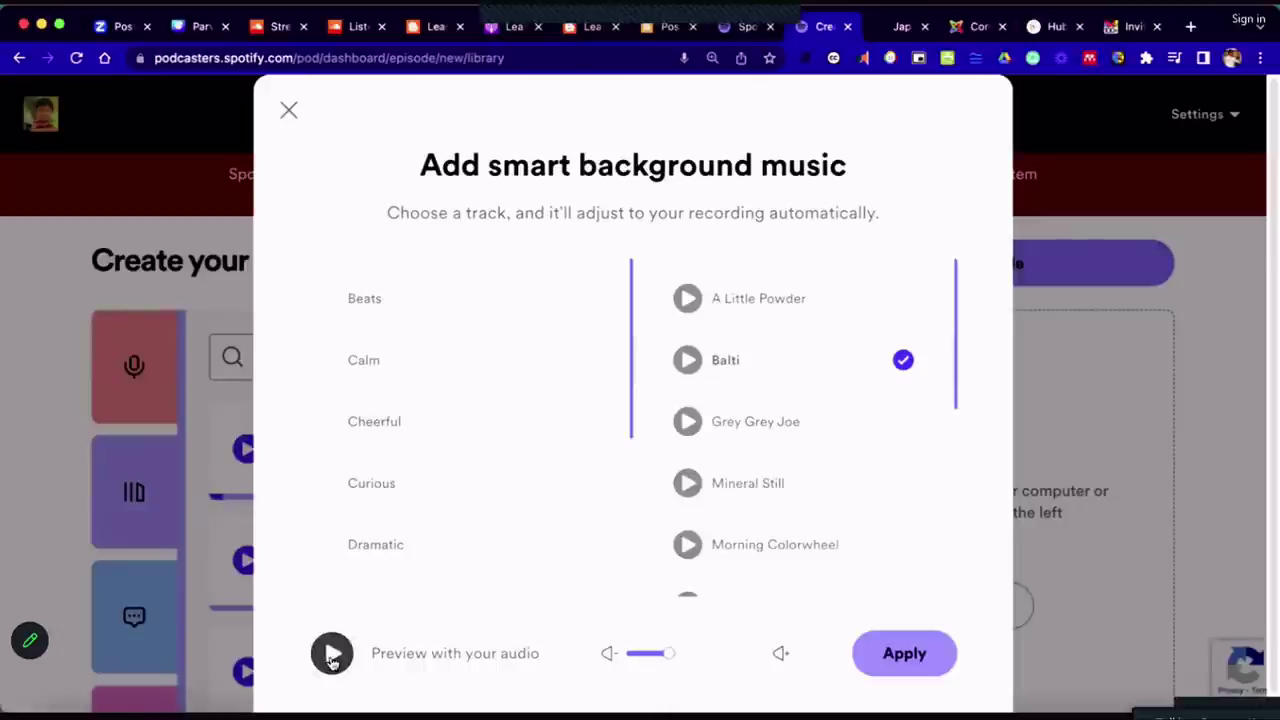
click(332, 655)
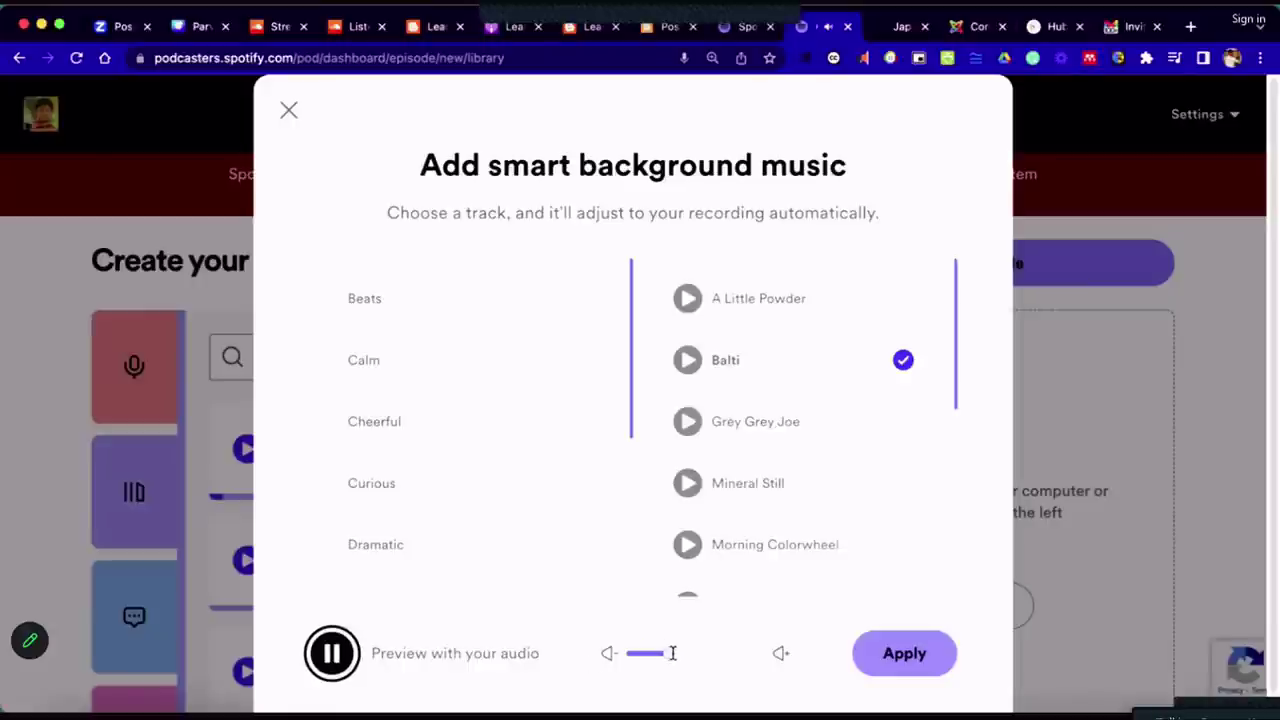
drag(672, 656, 657, 658)
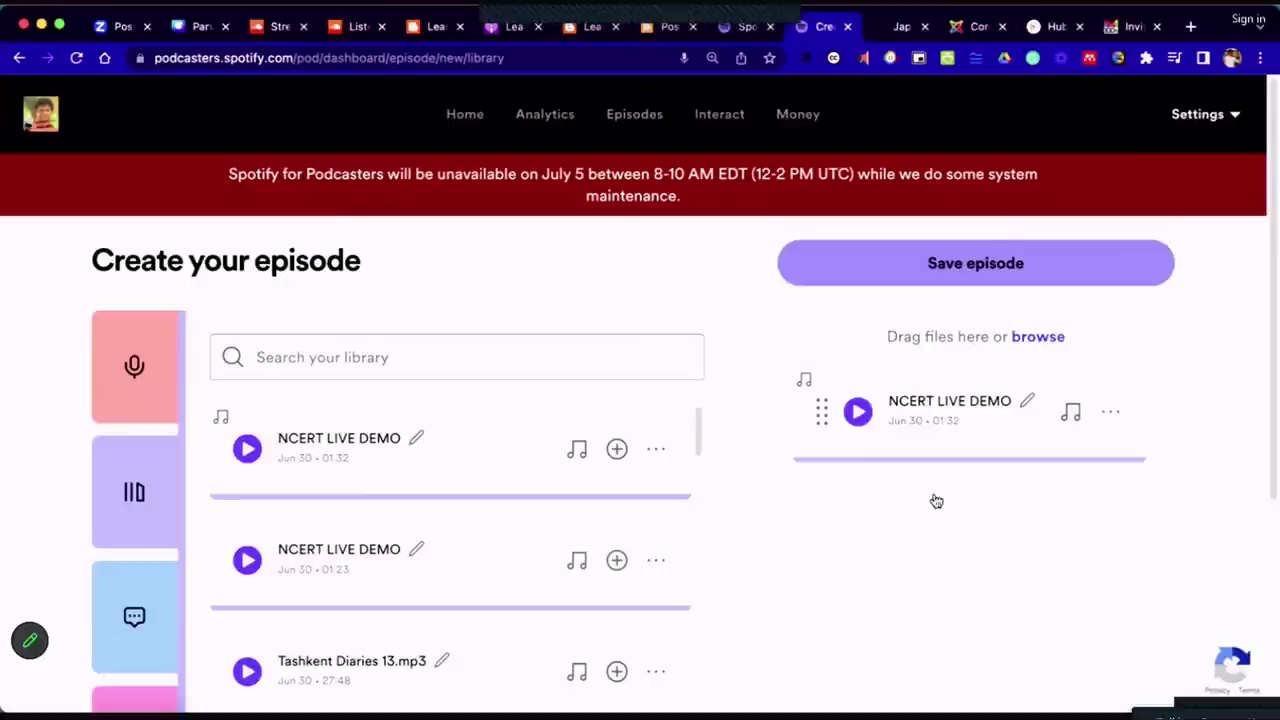
click(997, 275)
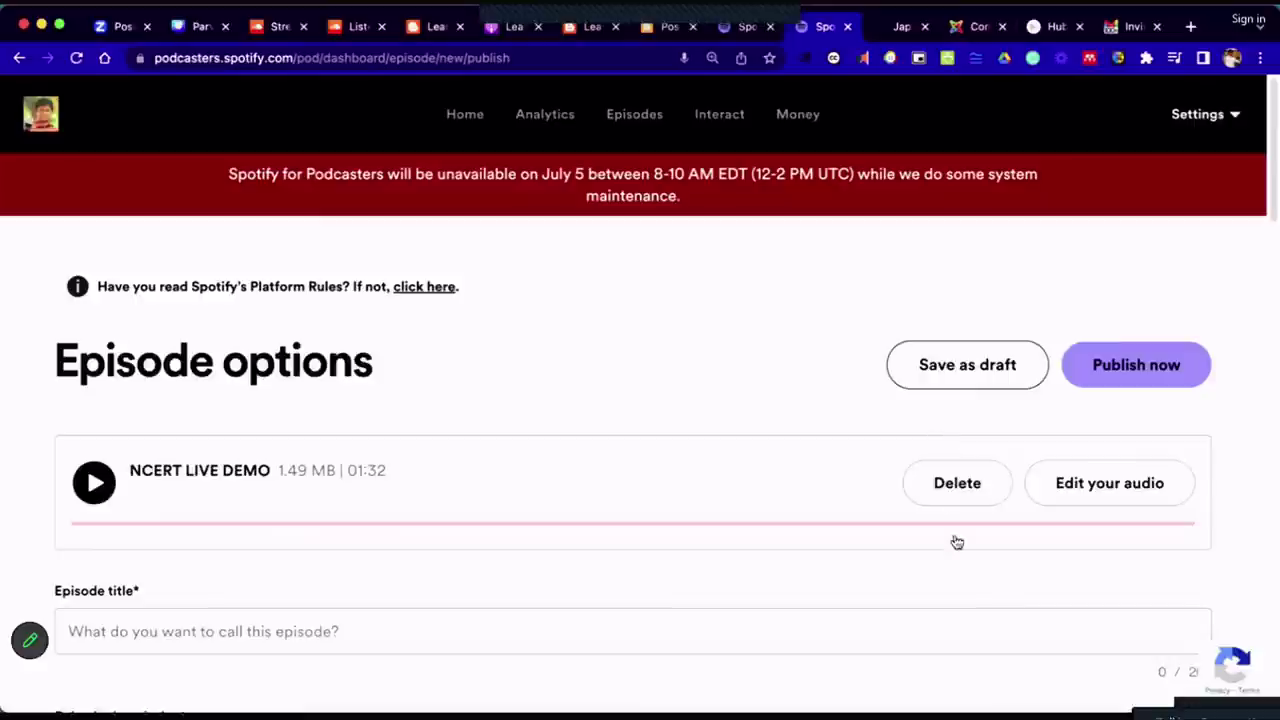
Reopen the episode's audio for editing and add Tashkent Diaries 13.mp3 from the library after the NCERT LIVE DEMO clip
click(1076, 487)
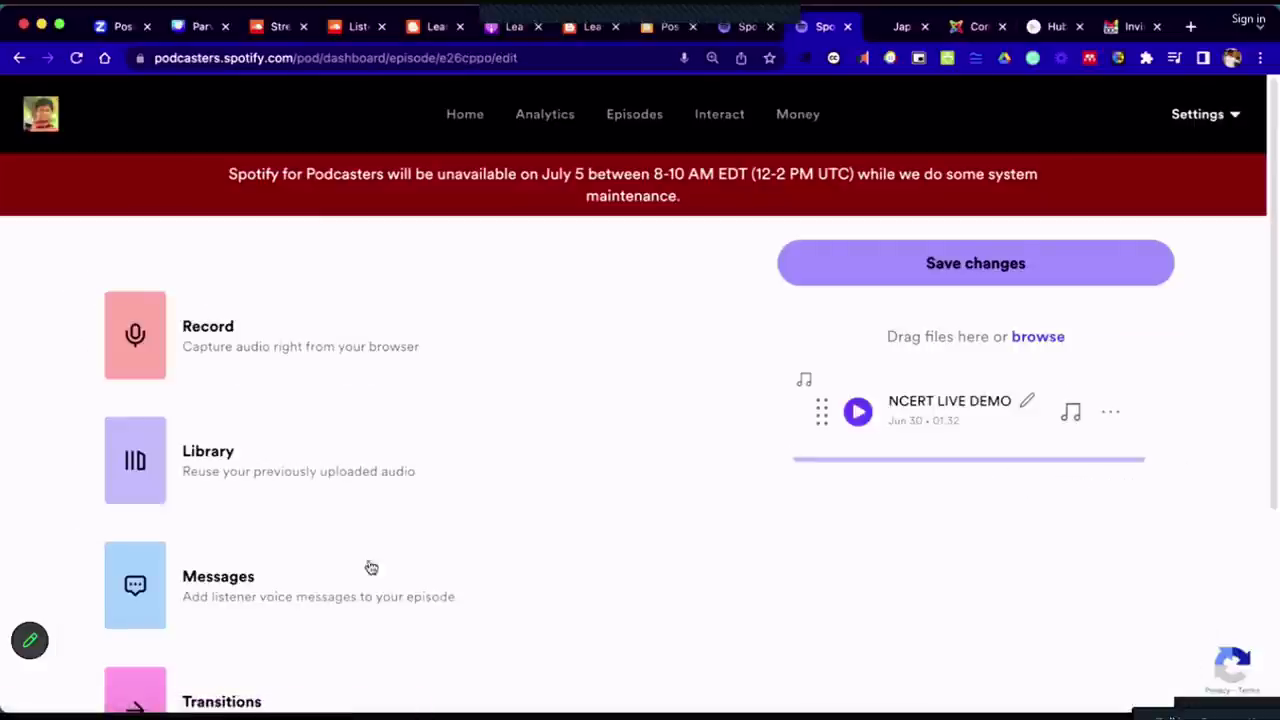
click(266, 467)
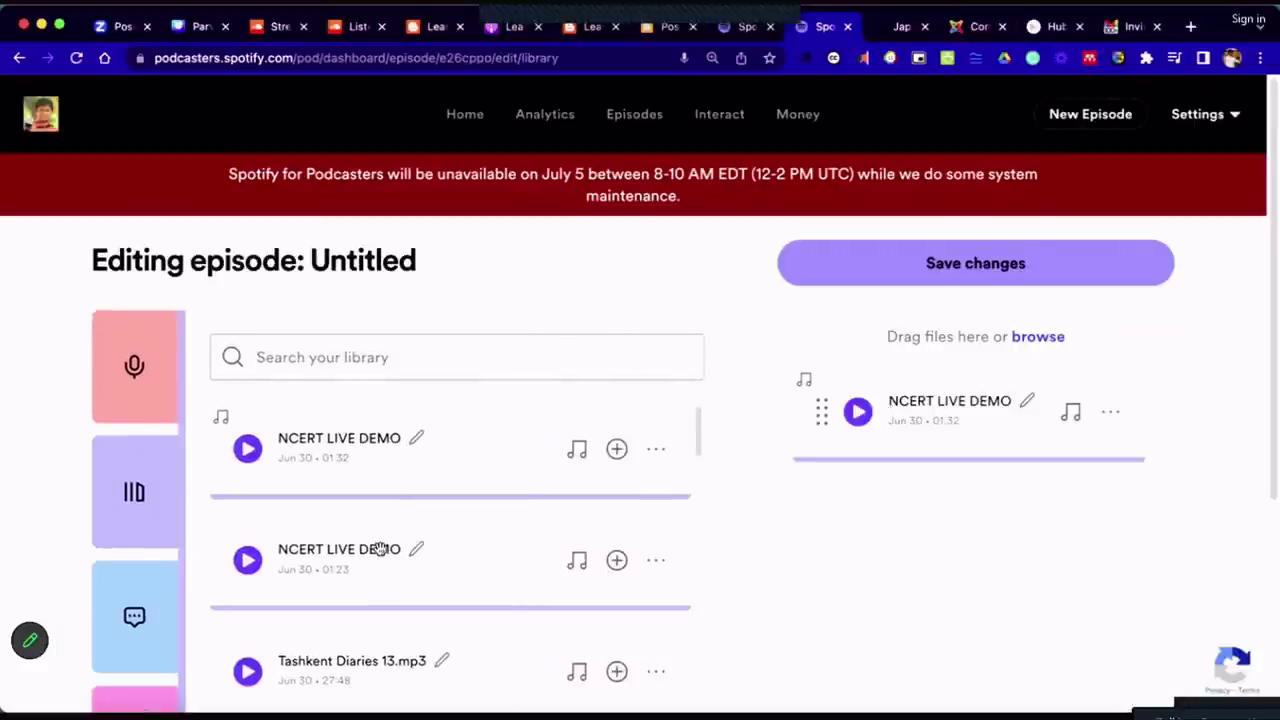
scroll(426, 560, down, 1)
scroll(424, 558, down, 1)
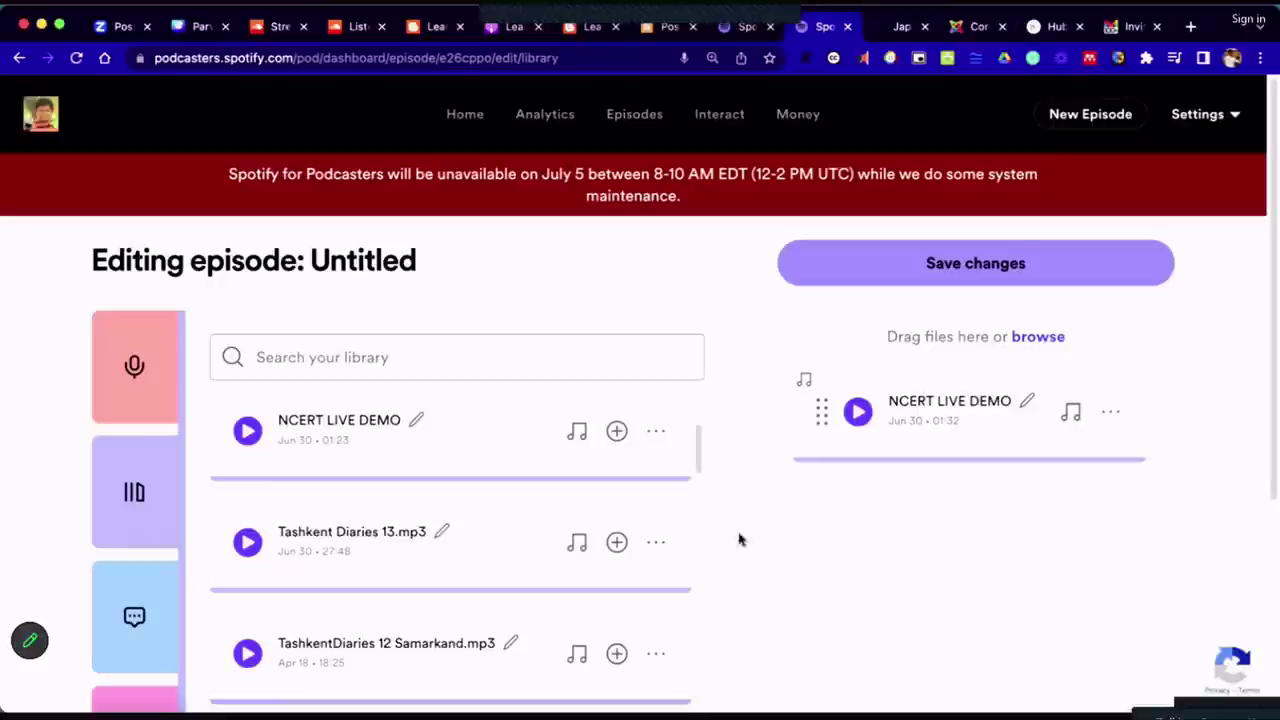
click(617, 542)
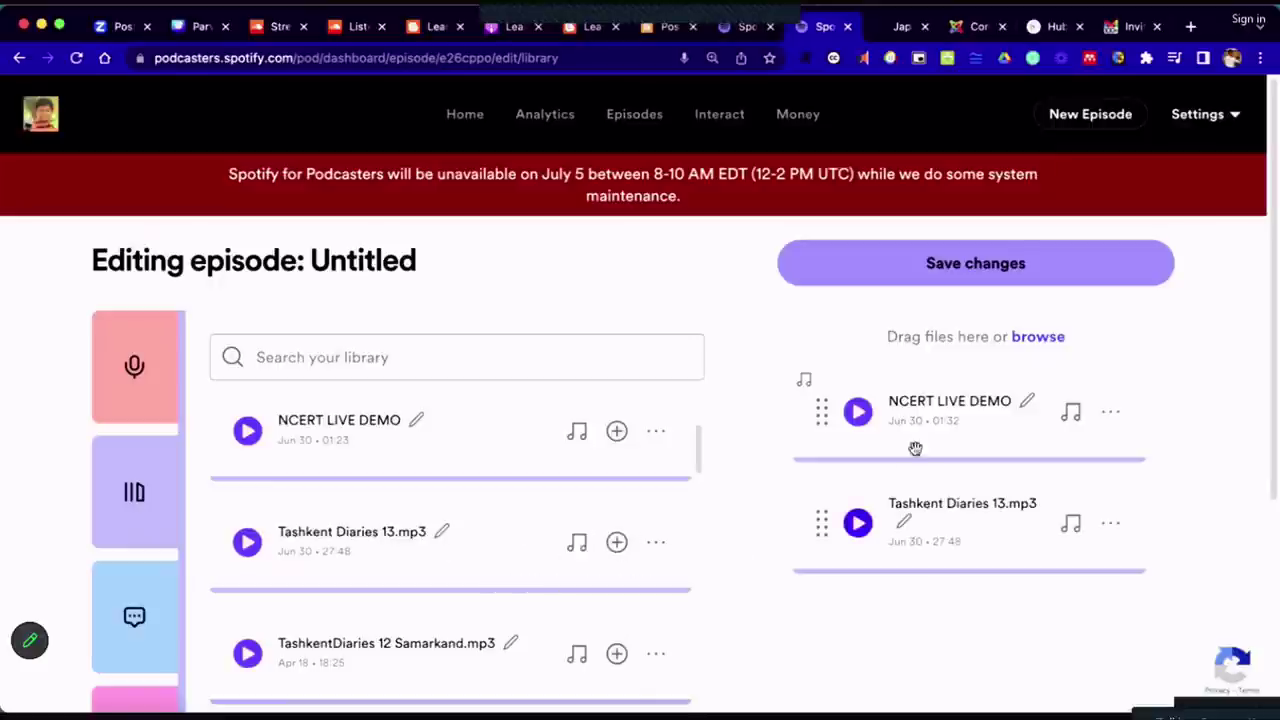
scroll(552, 574, down, 5)
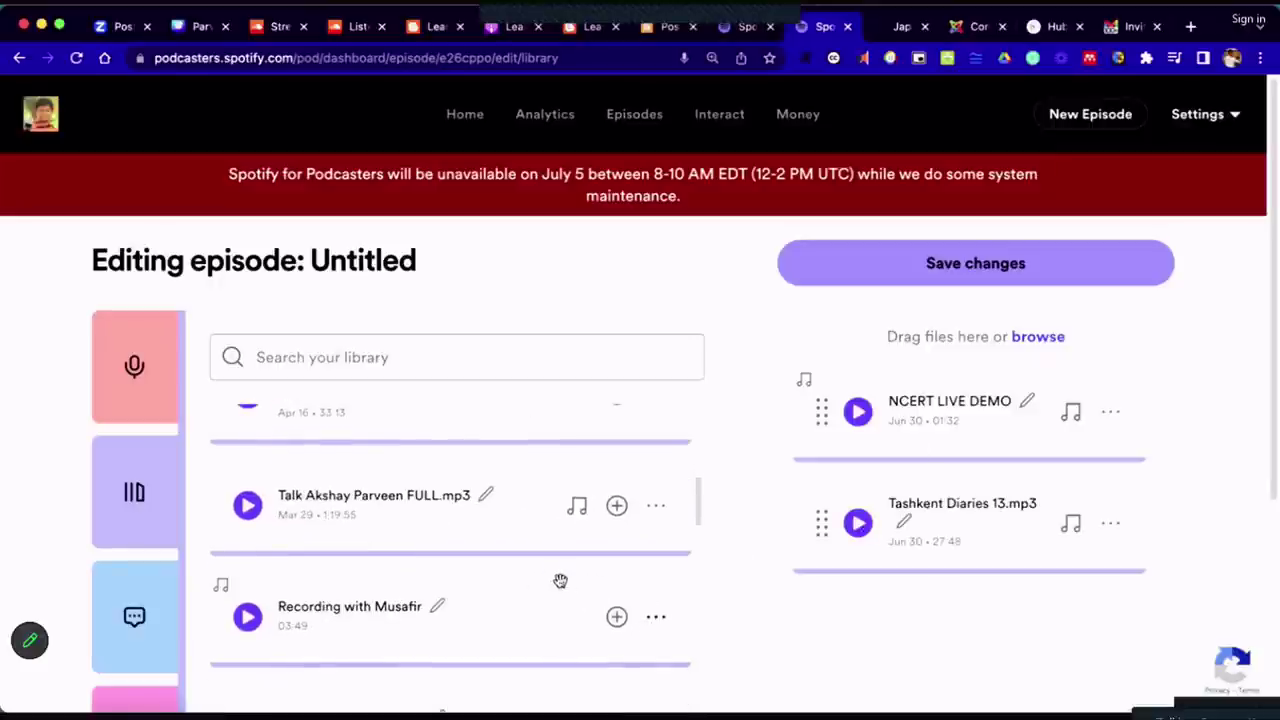
Add the full talk recording dated Mar 29 from the library and place it directly after the NCERT LIVE DEMO clip
click(617, 507)
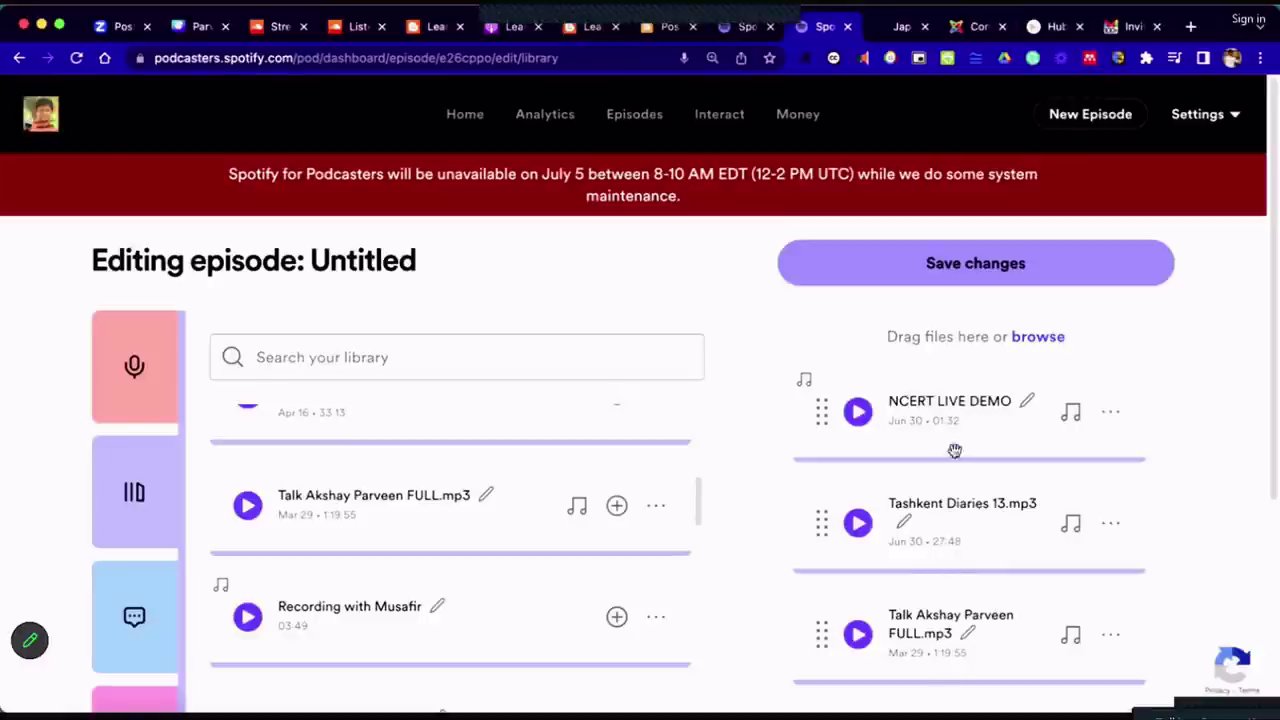
click(1110, 636)
click(1136, 443)
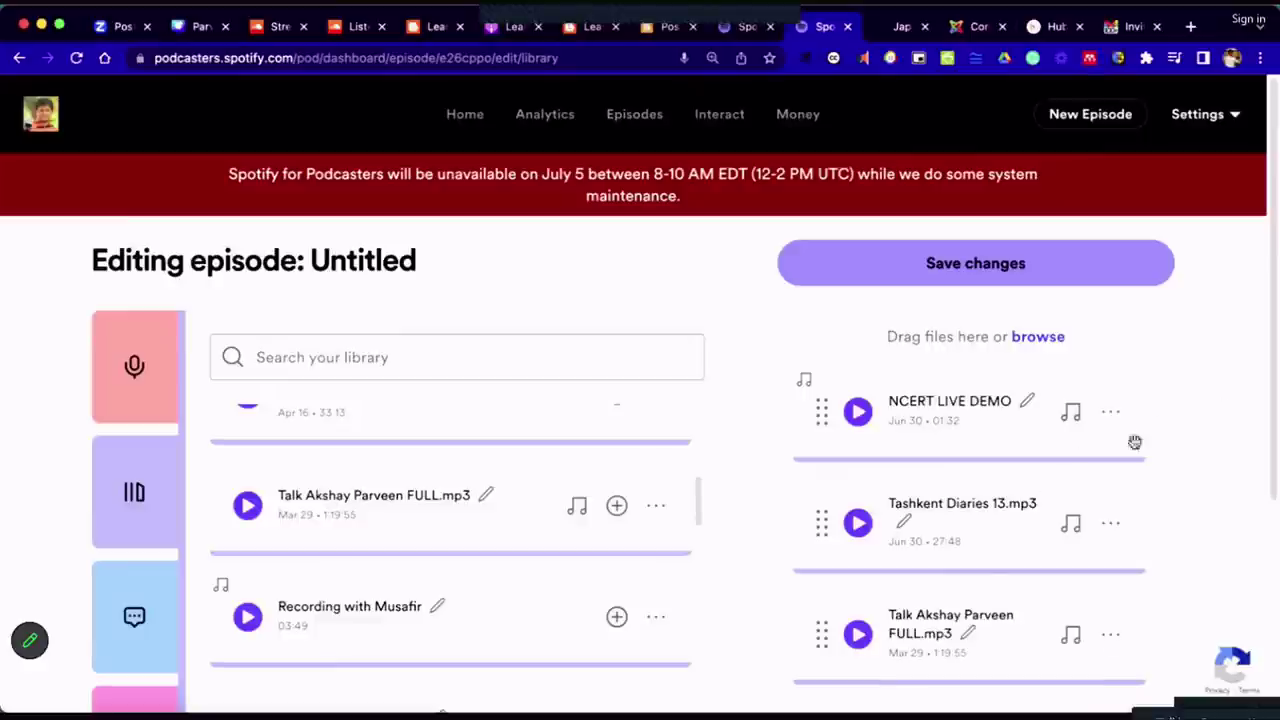
drag(960, 625, 938, 487)
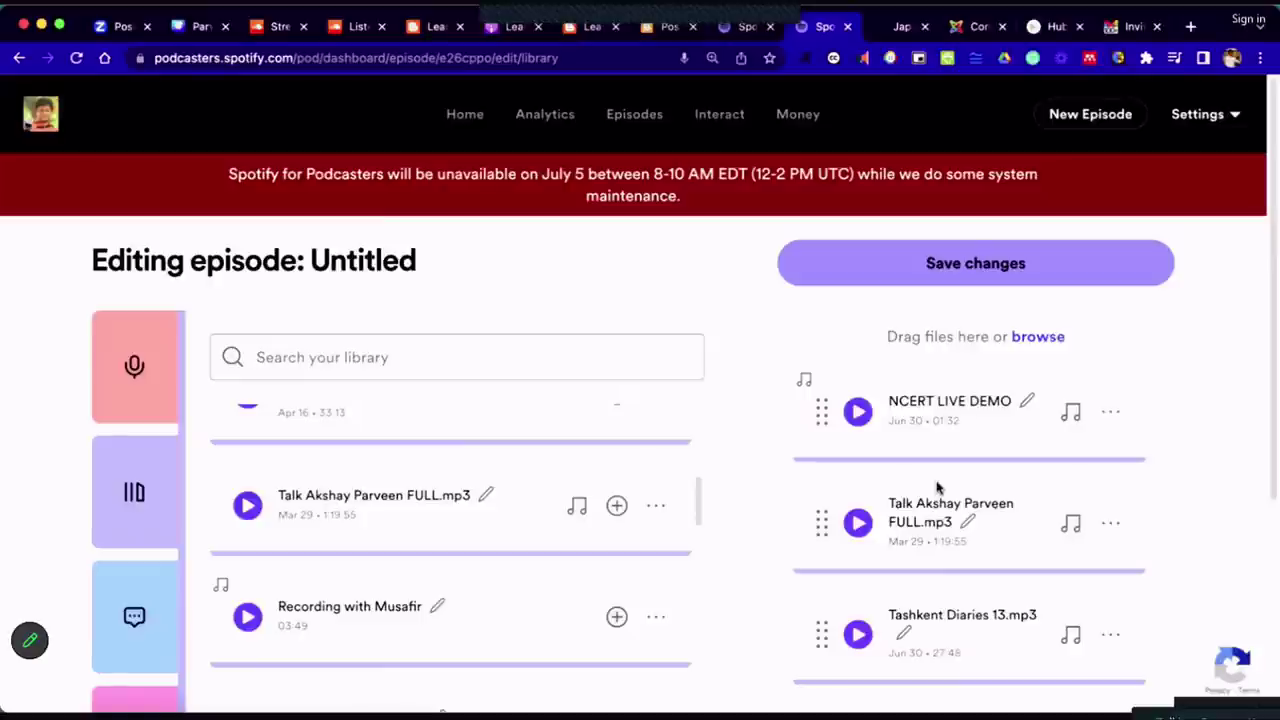
Remove the talk recording and Tashkent Diaries 13.mp3 from the episode, keep only NCERT LIVE DEMO, and save the changes
click(1110, 524)
click(1023, 610)
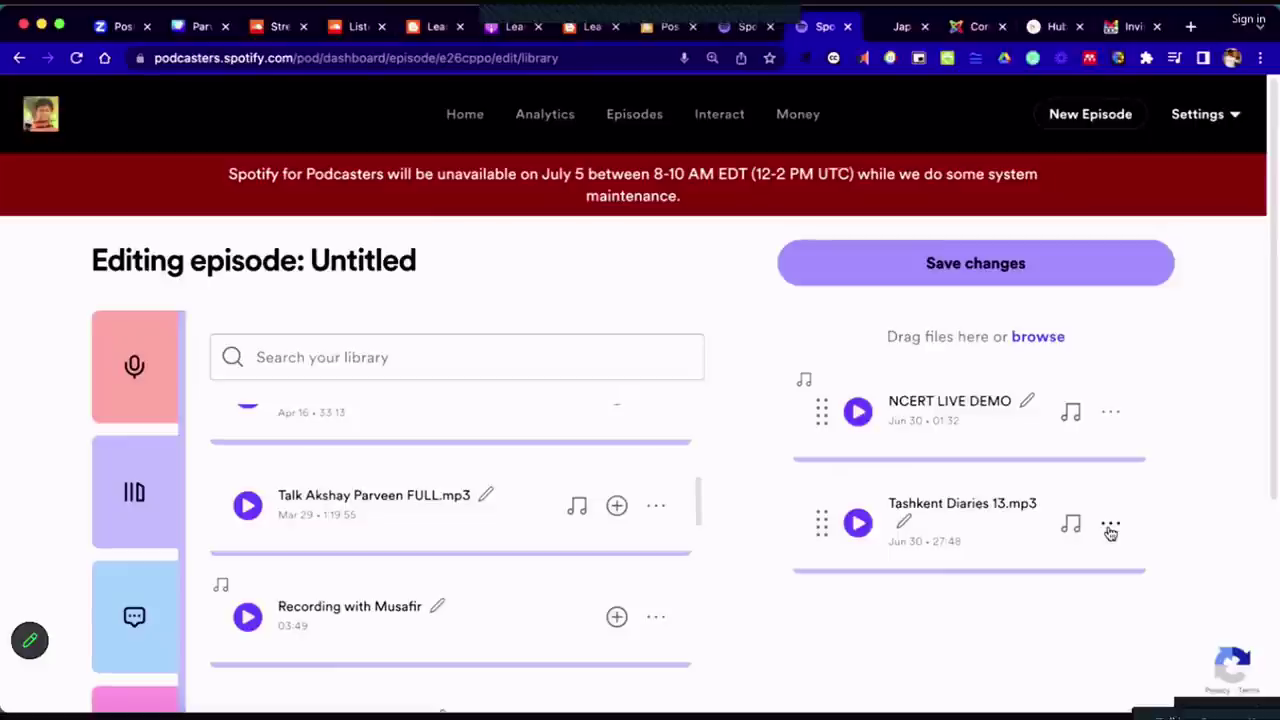
click(1110, 530)
click(1006, 612)
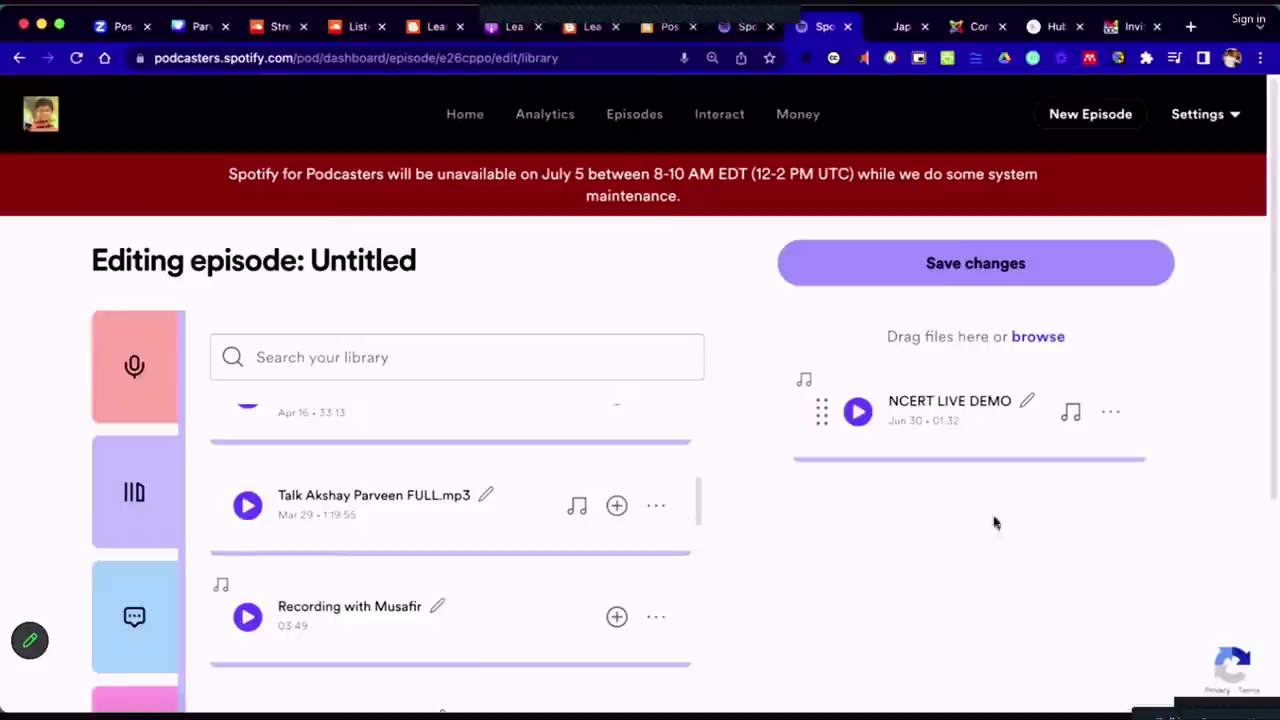
click(983, 280)
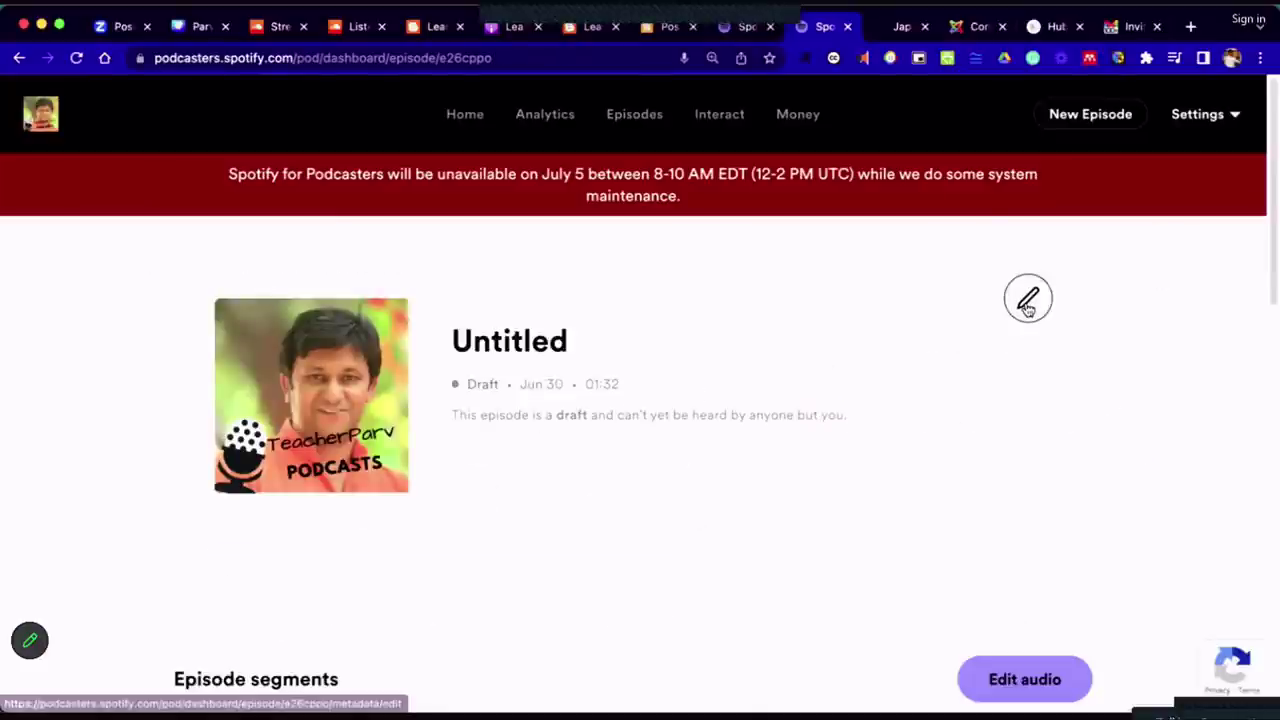
Open the draft's episode options and title it Thank You Fellow Learners - CIET - NCERT Webinar 30 June 2023
click(997, 318)
click(190, 661)
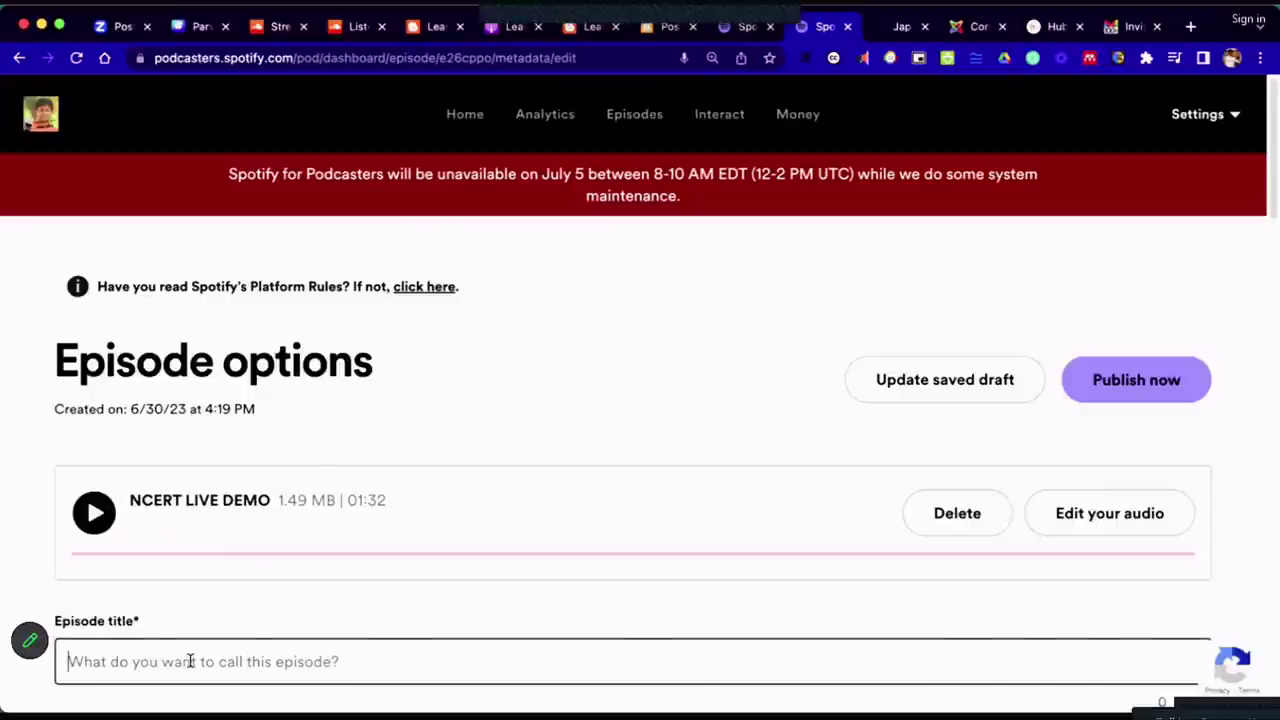
text(Thank You )
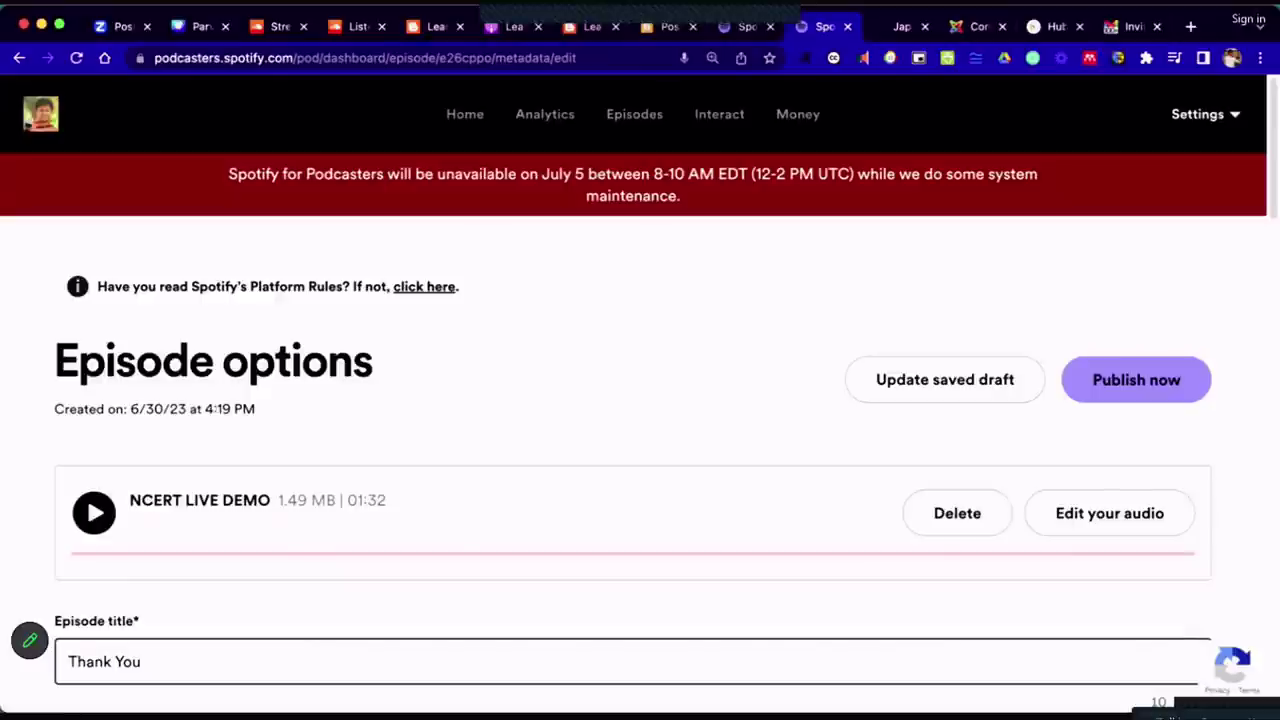
text(Fellow Learne)
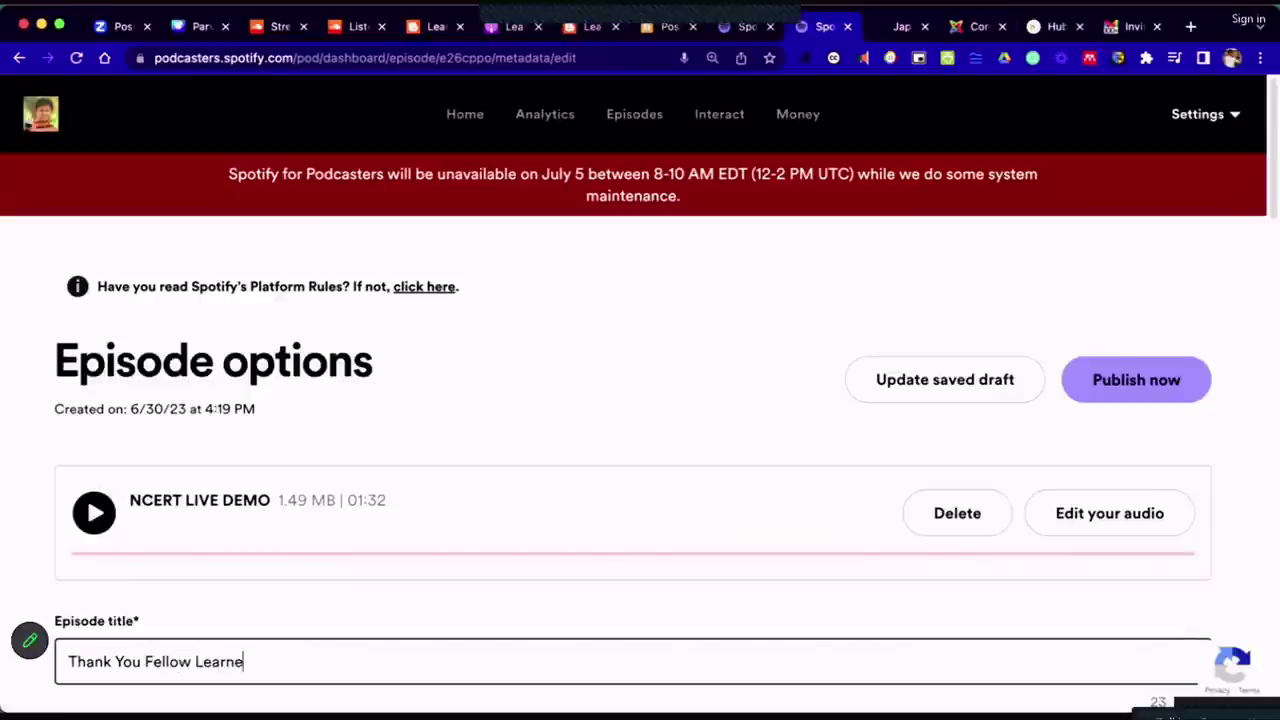
text(rs - CIET - N)
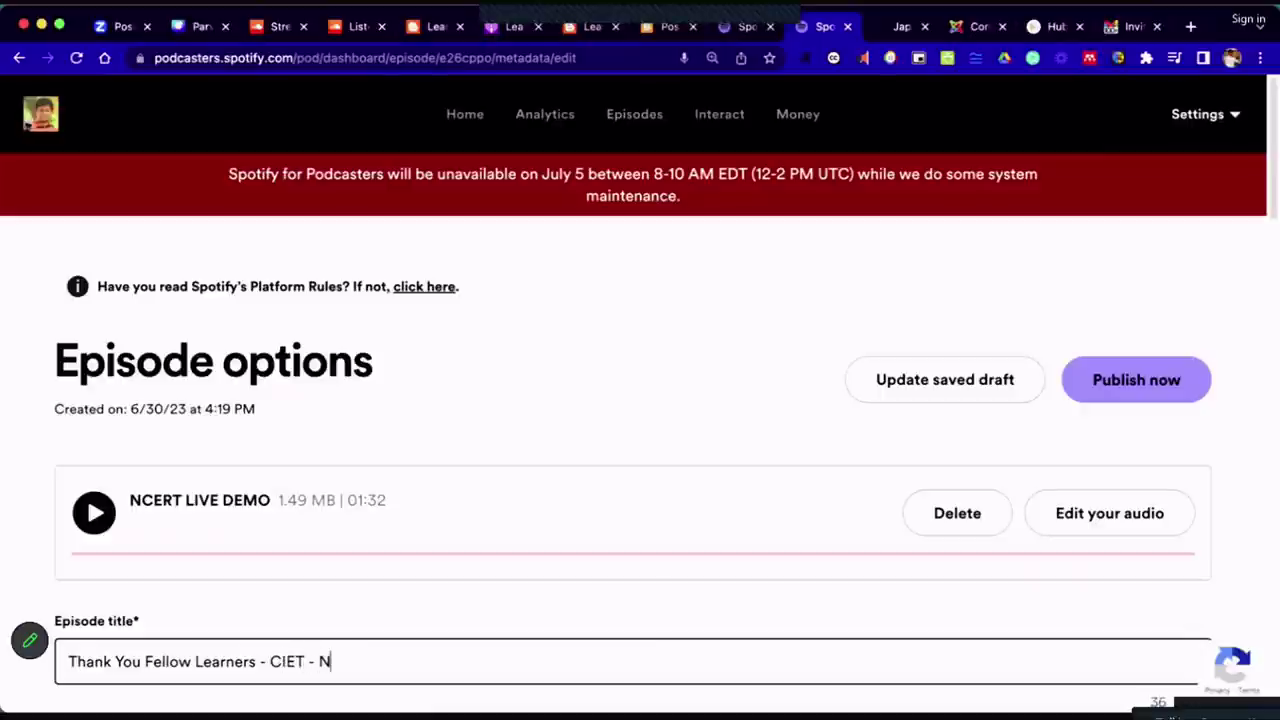
text(CERT Webin)
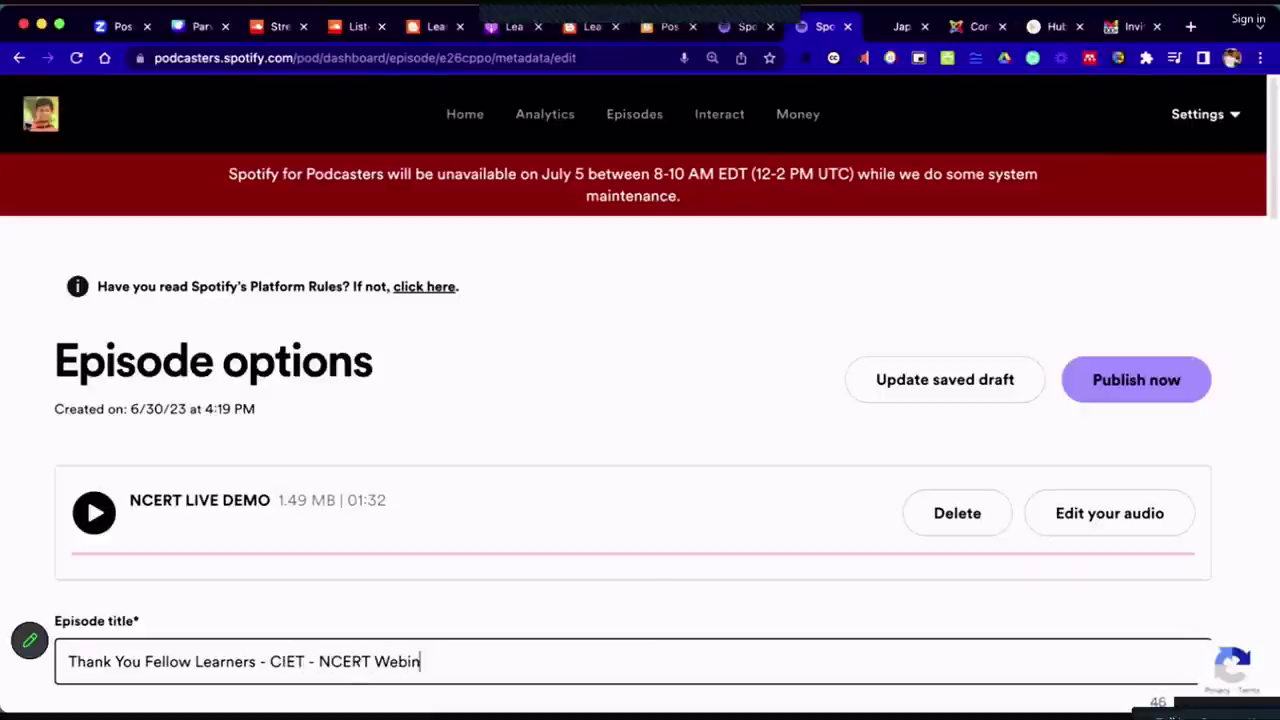
text(ar 30 June 2023)
Copy the full episode title into the episode description
scroll(334, 560, down, 3)
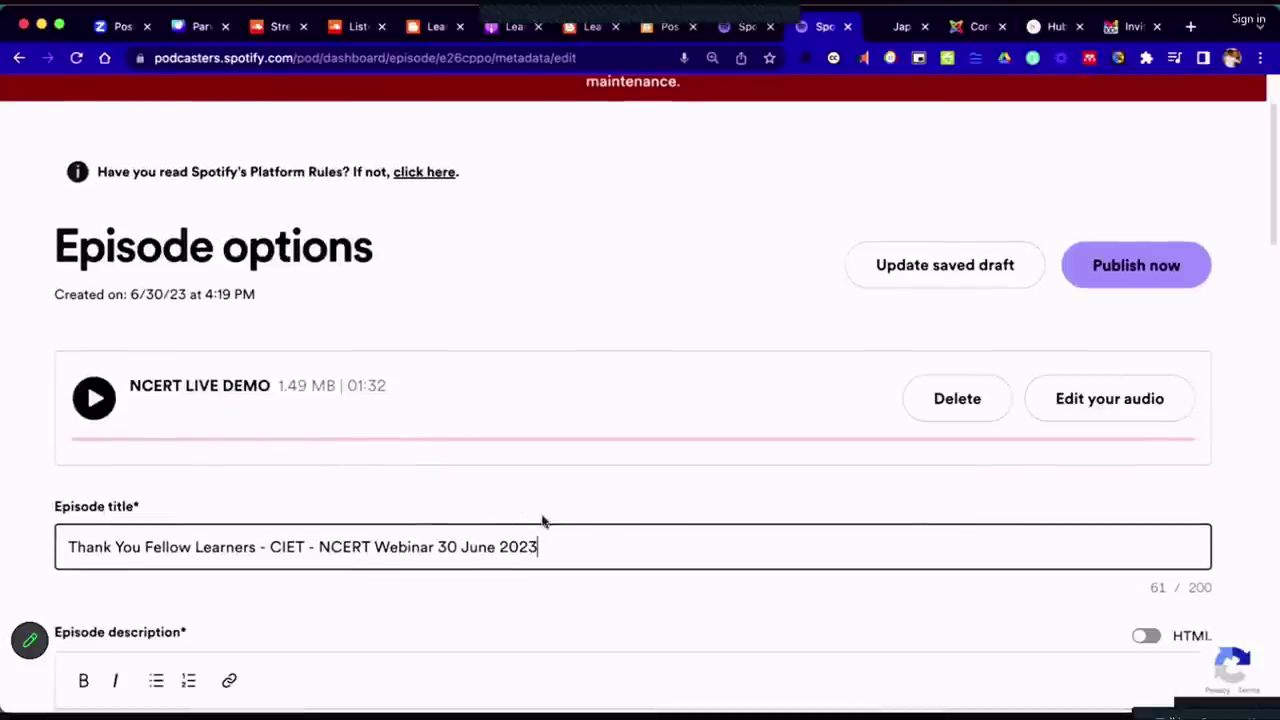
key(super+a)
key(super+c)
scroll(491, 569, down, 1)
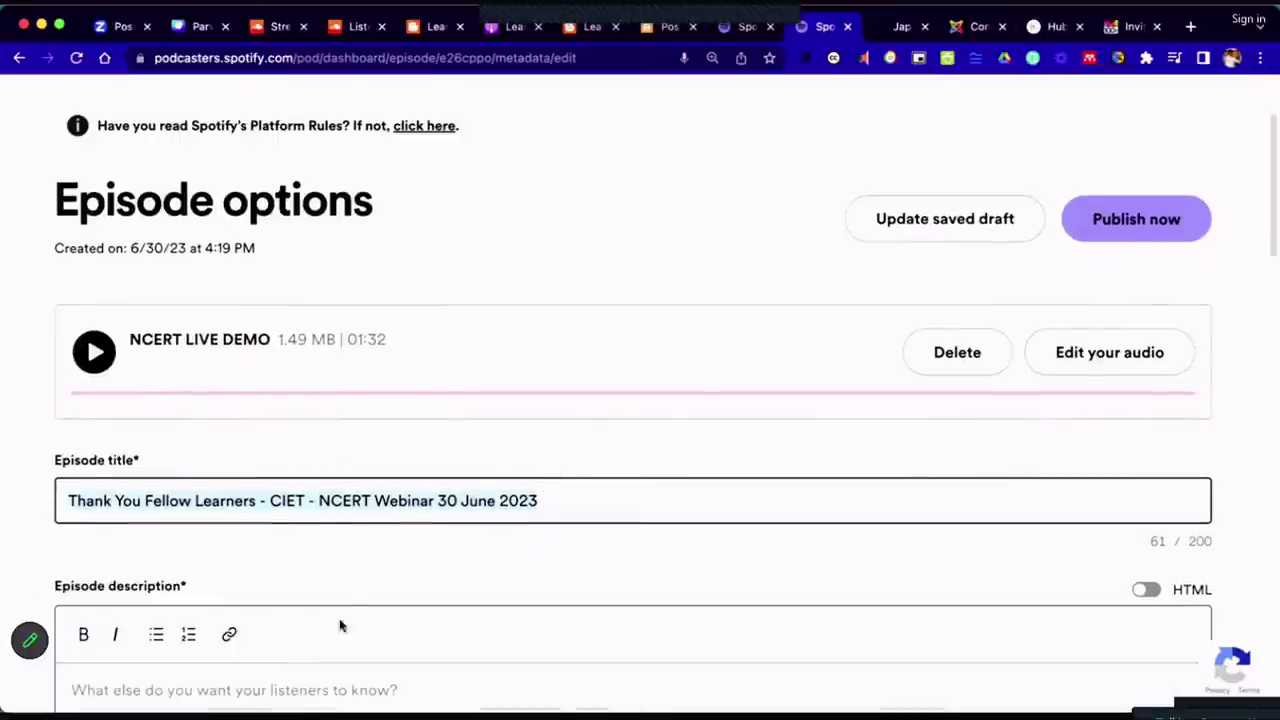
scroll(1058, 380, down, 10)
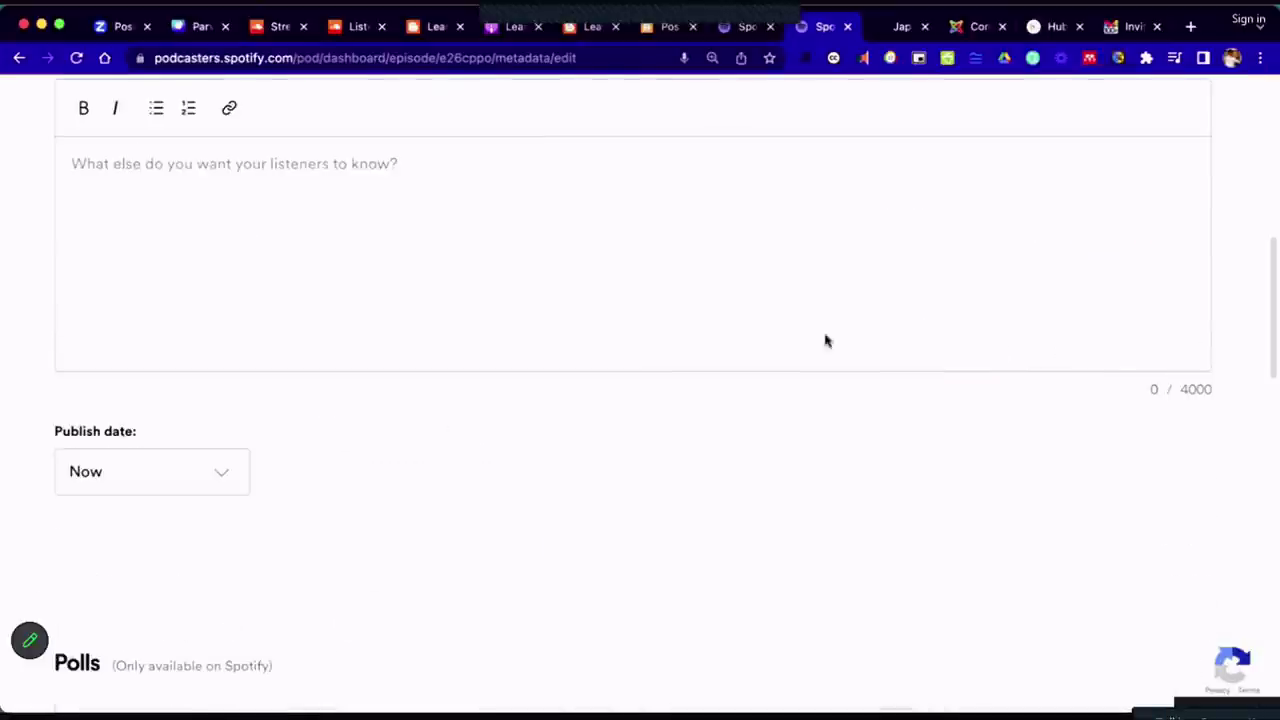
key(super+v)
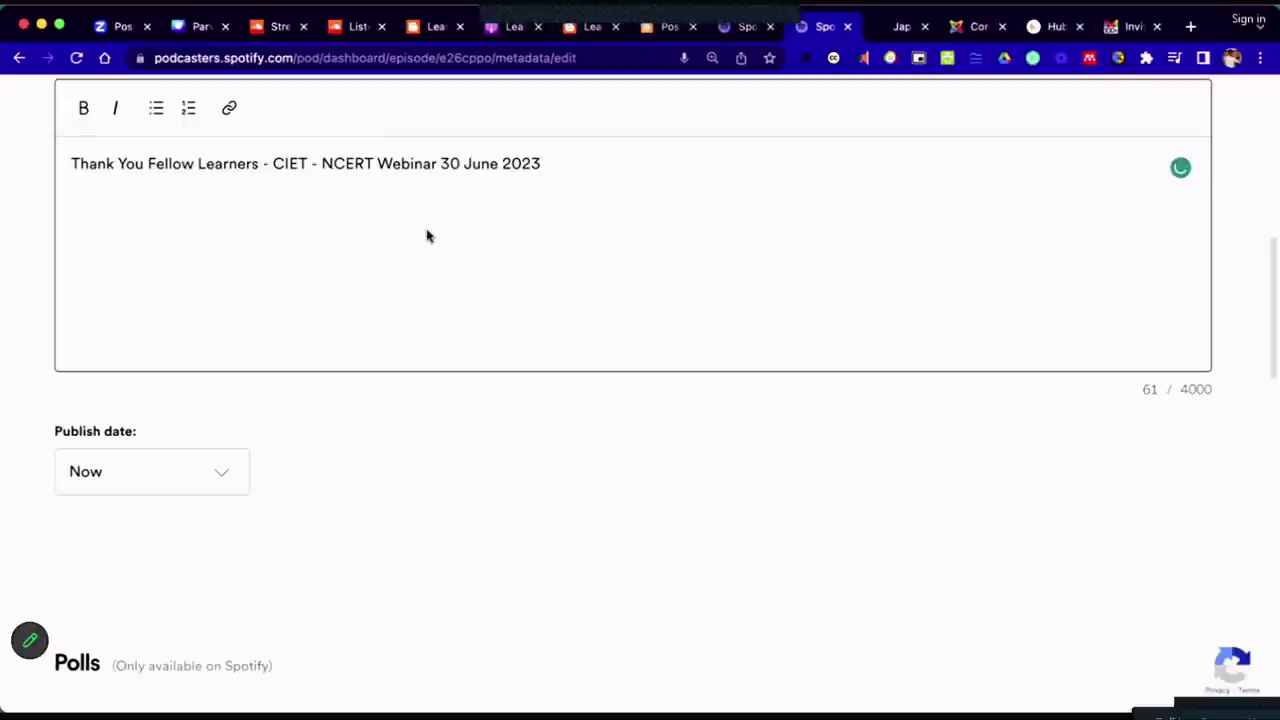
Customize the episode with season number 5 and episode number 39
scroll(436, 230, up, 5)
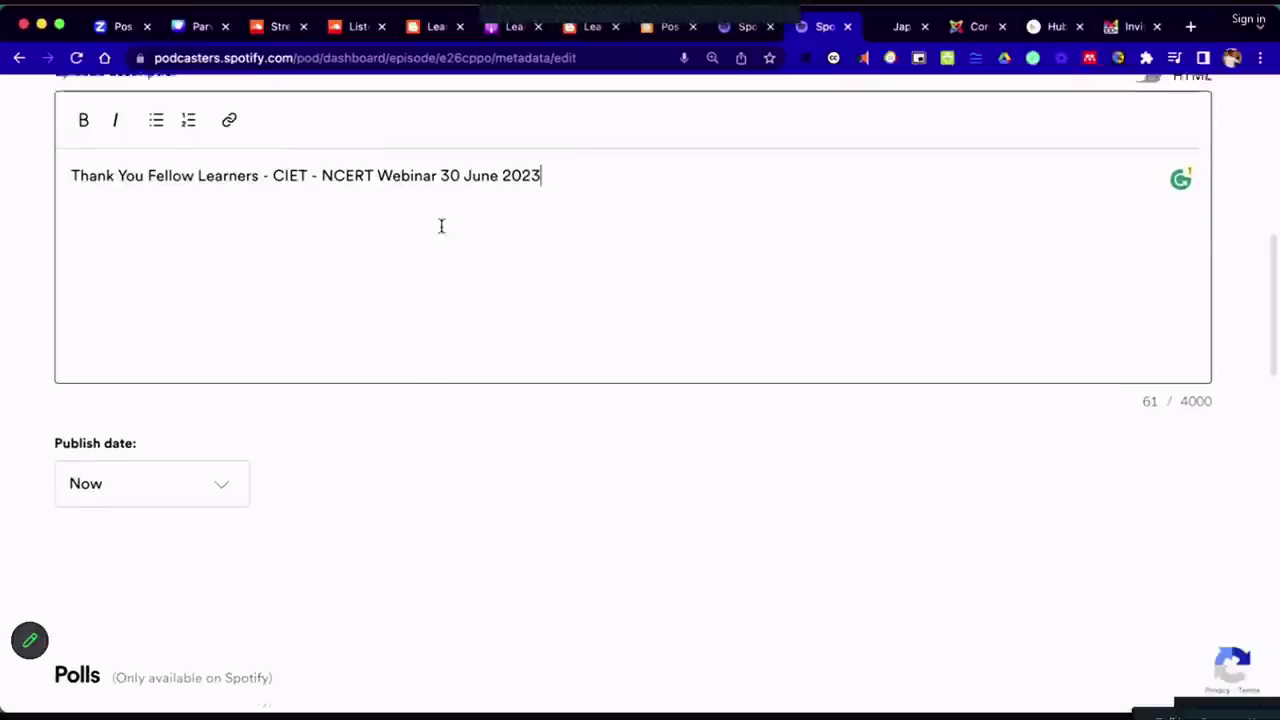
scroll(860, 454, down, 5)
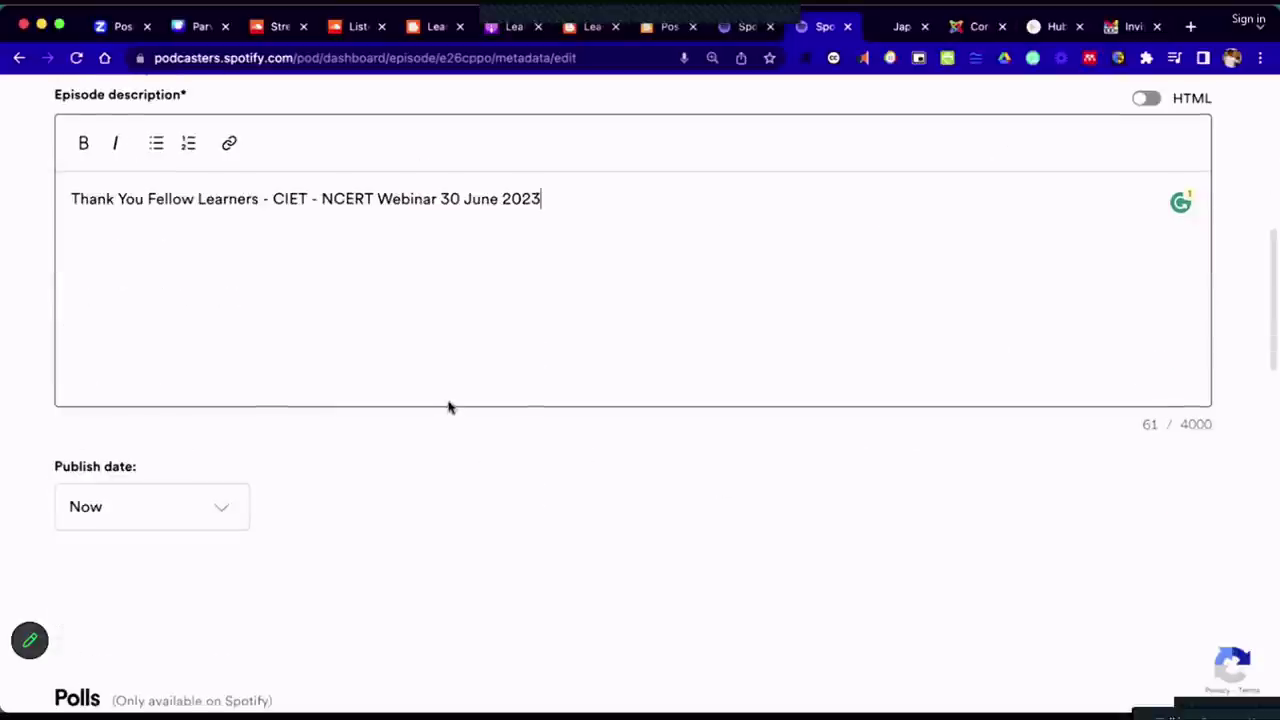
scroll(463, 414, down, 5)
scroll(465, 413, down, 4)
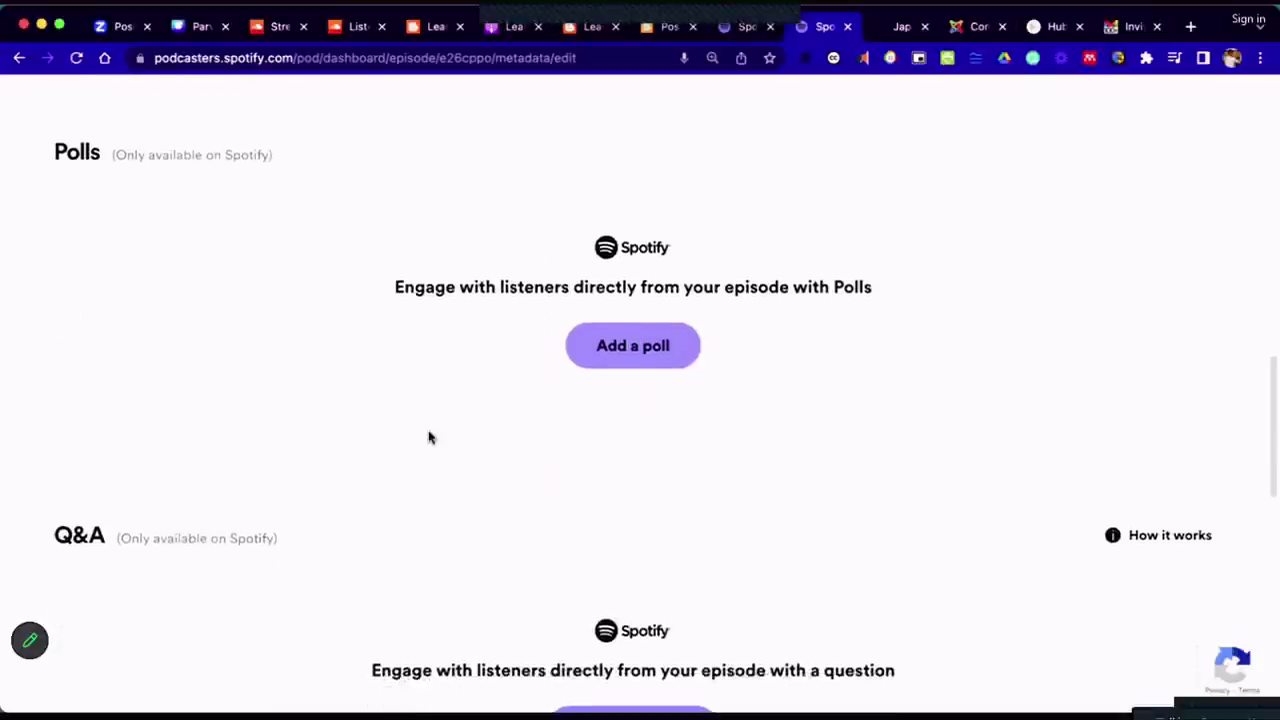
scroll(573, 463, down, 5)
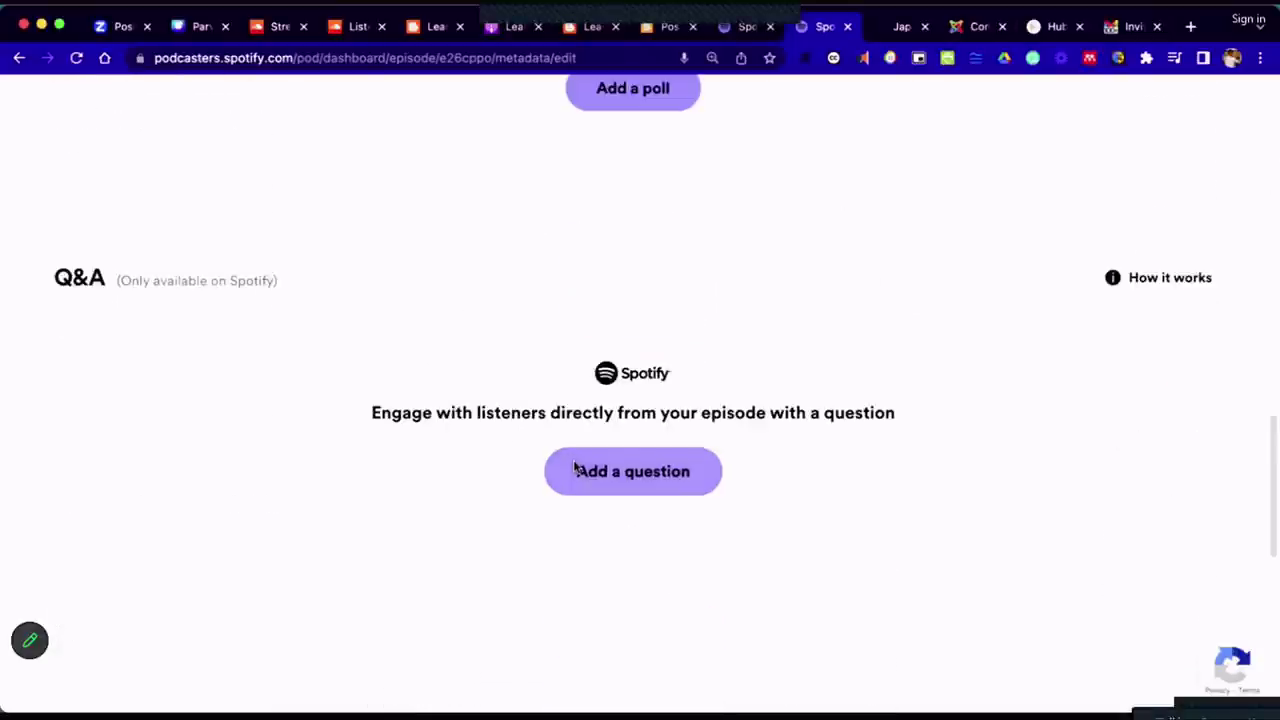
scroll(620, 471, down, 5)
scroll(600, 487, down, 2)
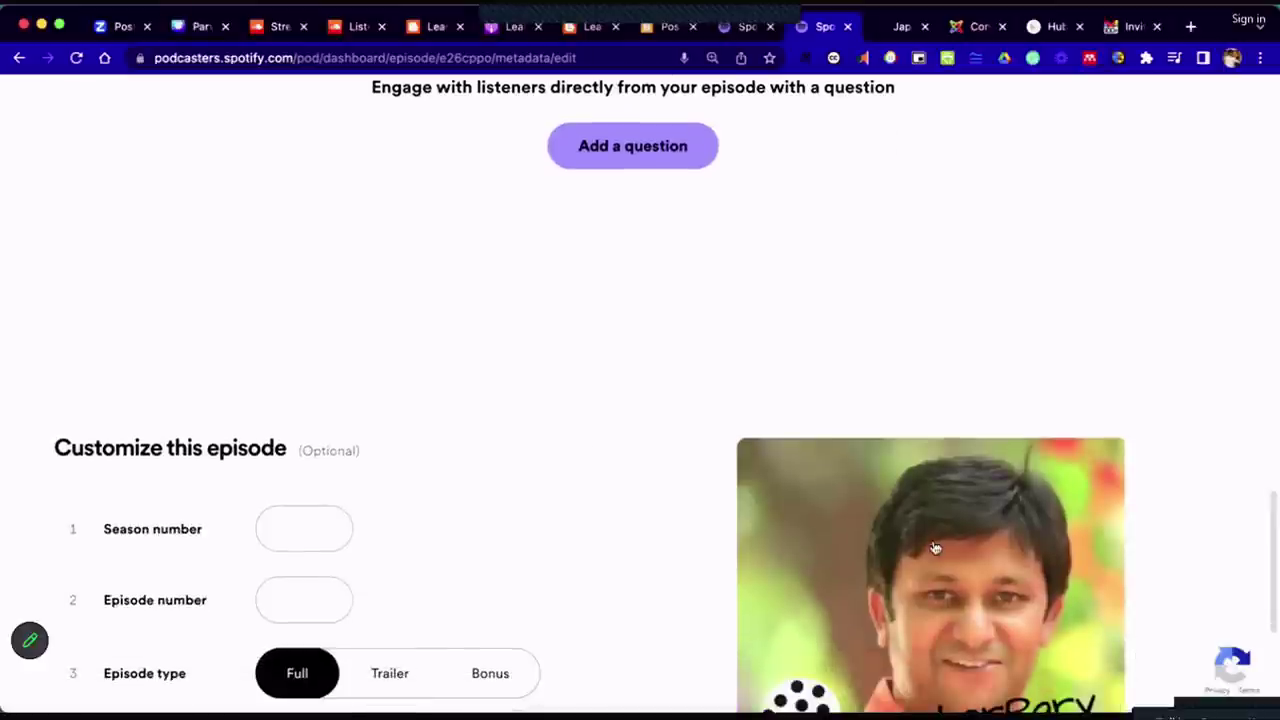
scroll(934, 546, down, 7)
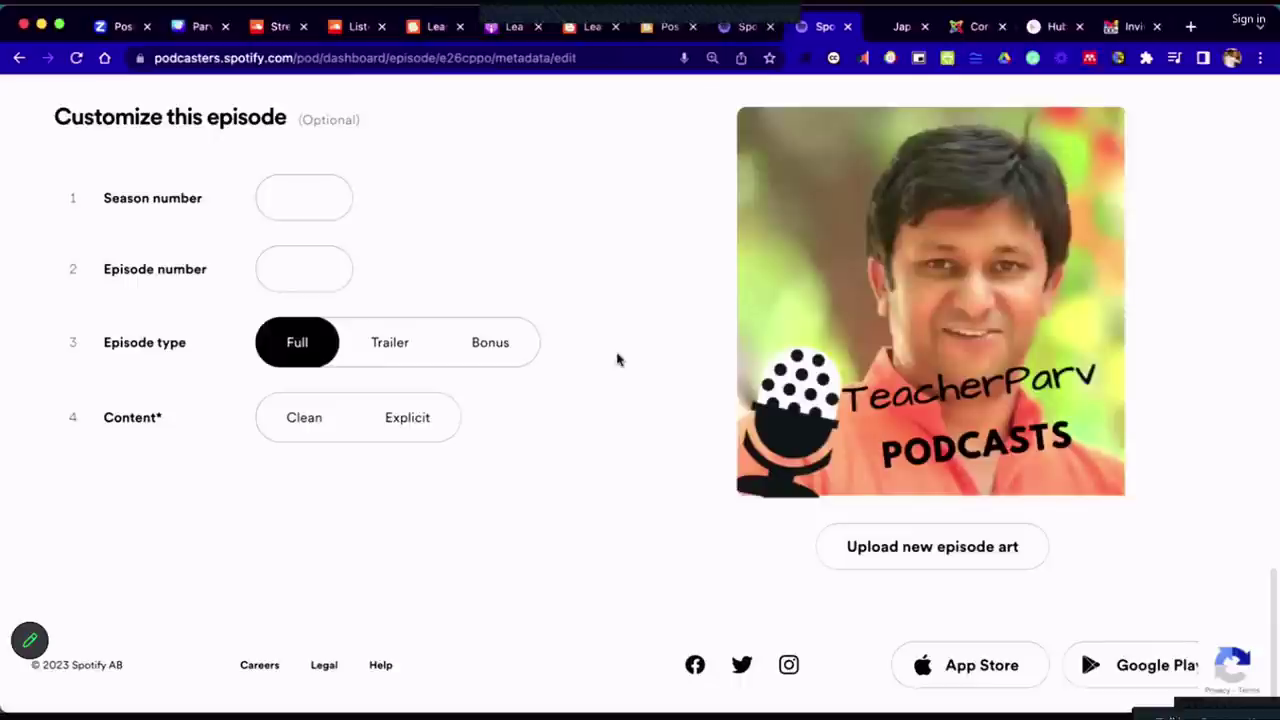
click(295, 212)
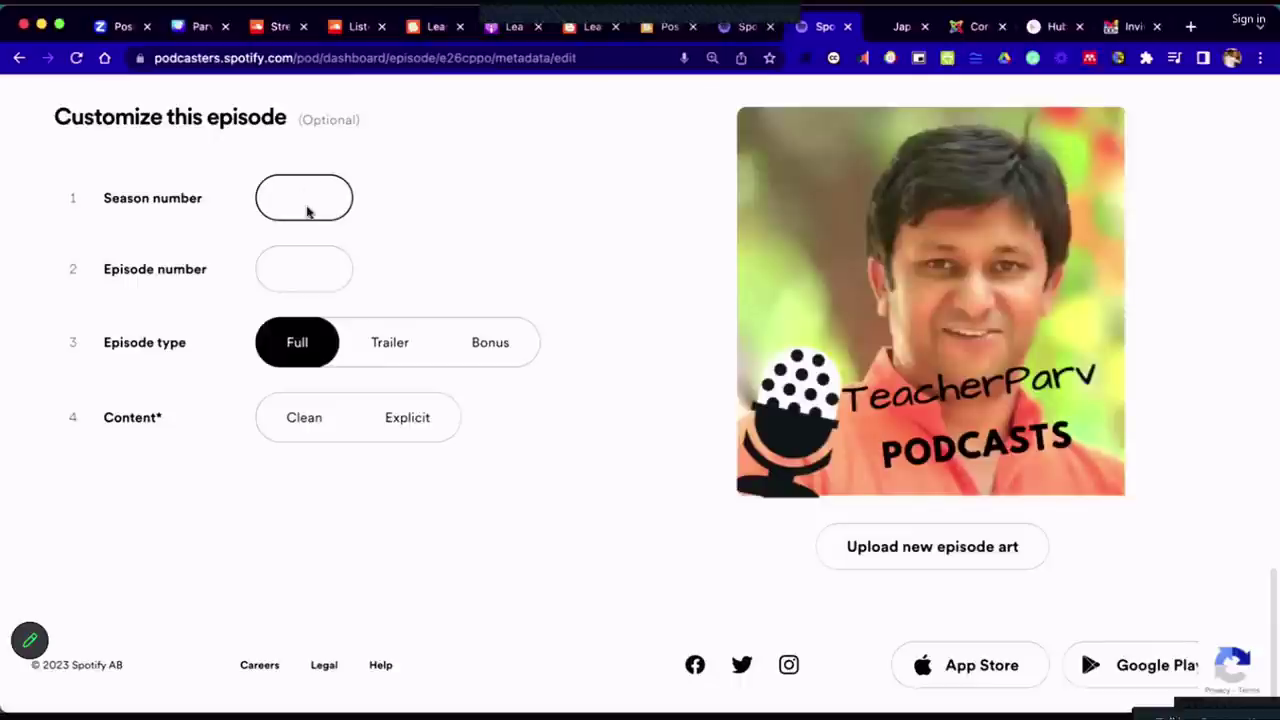
text(5)
click(299, 266)
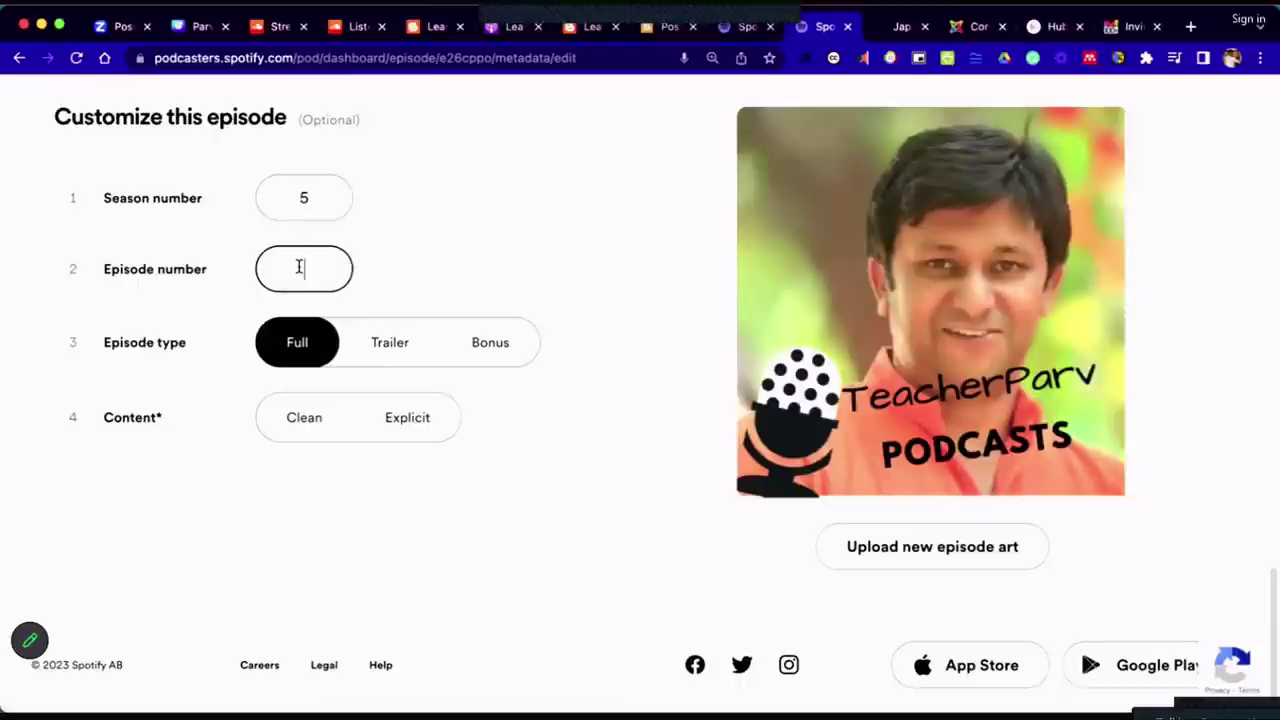
click(316, 200)
text(3)
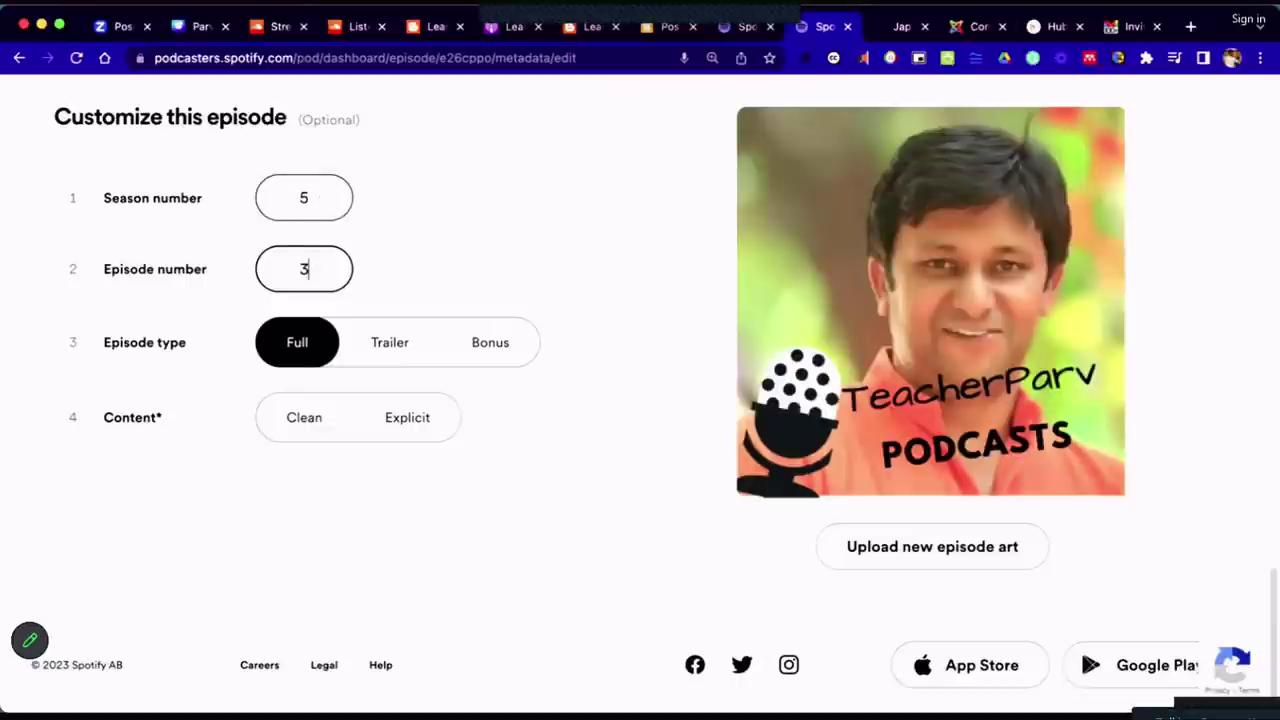
text(9)
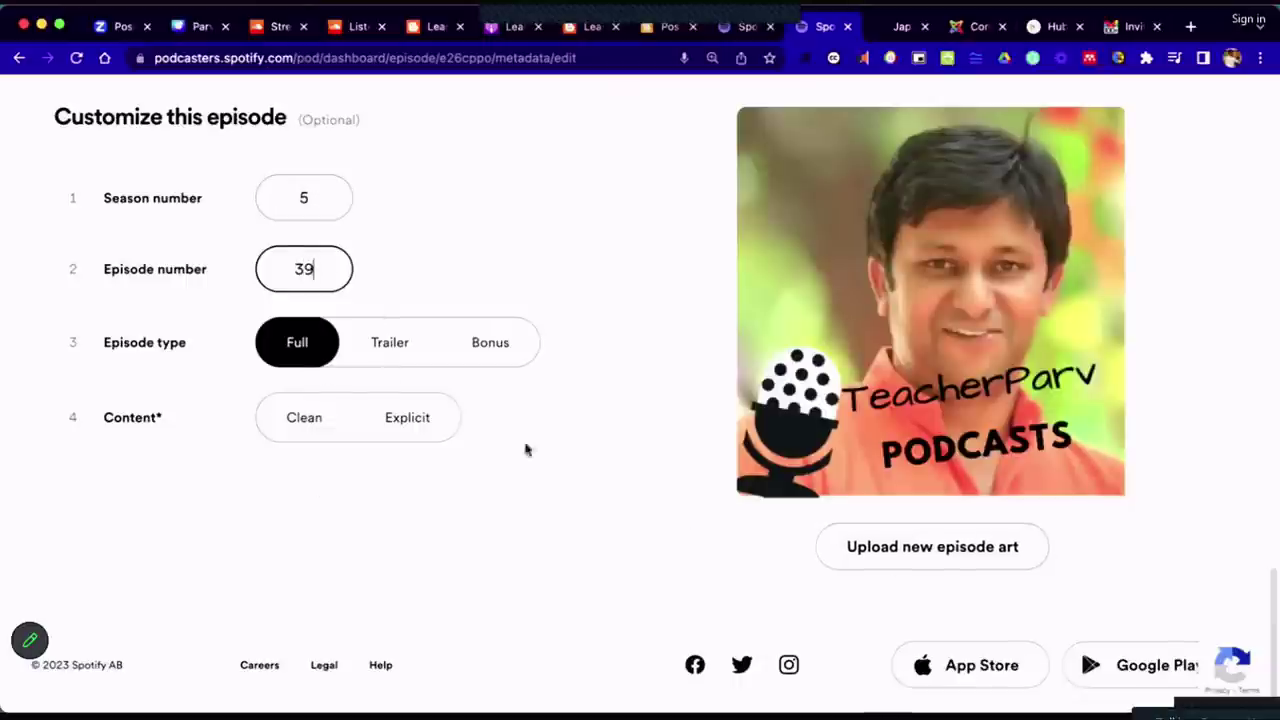
Publish the episode with the required content rating chosen, and close the sharing dialog
scroll(803, 317, up, 15)
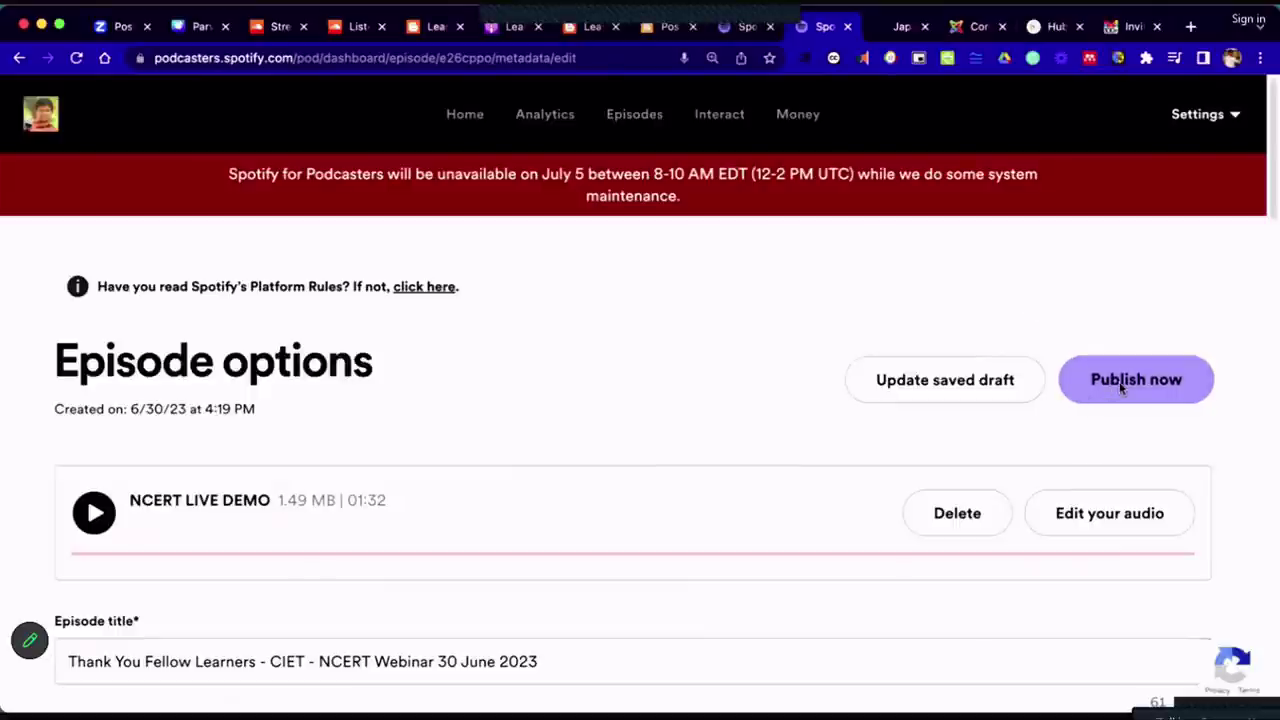
click(1121, 388)
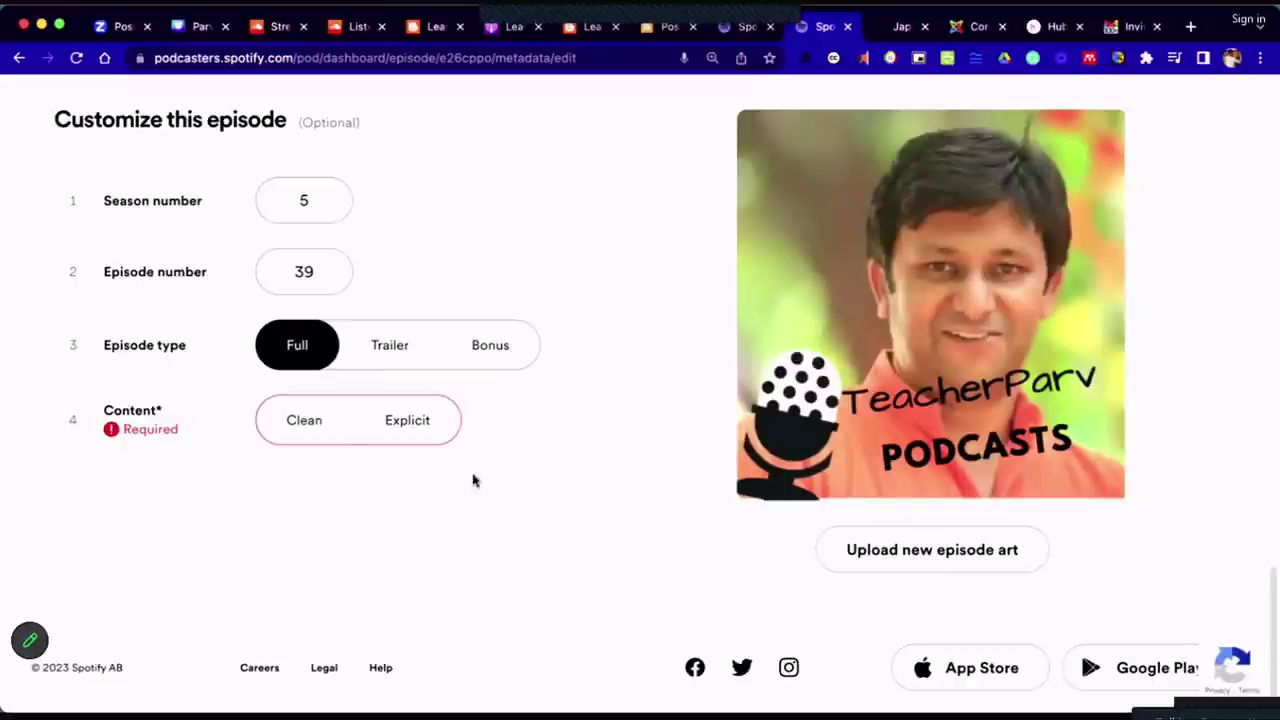
scroll(1109, 294, up, 20)
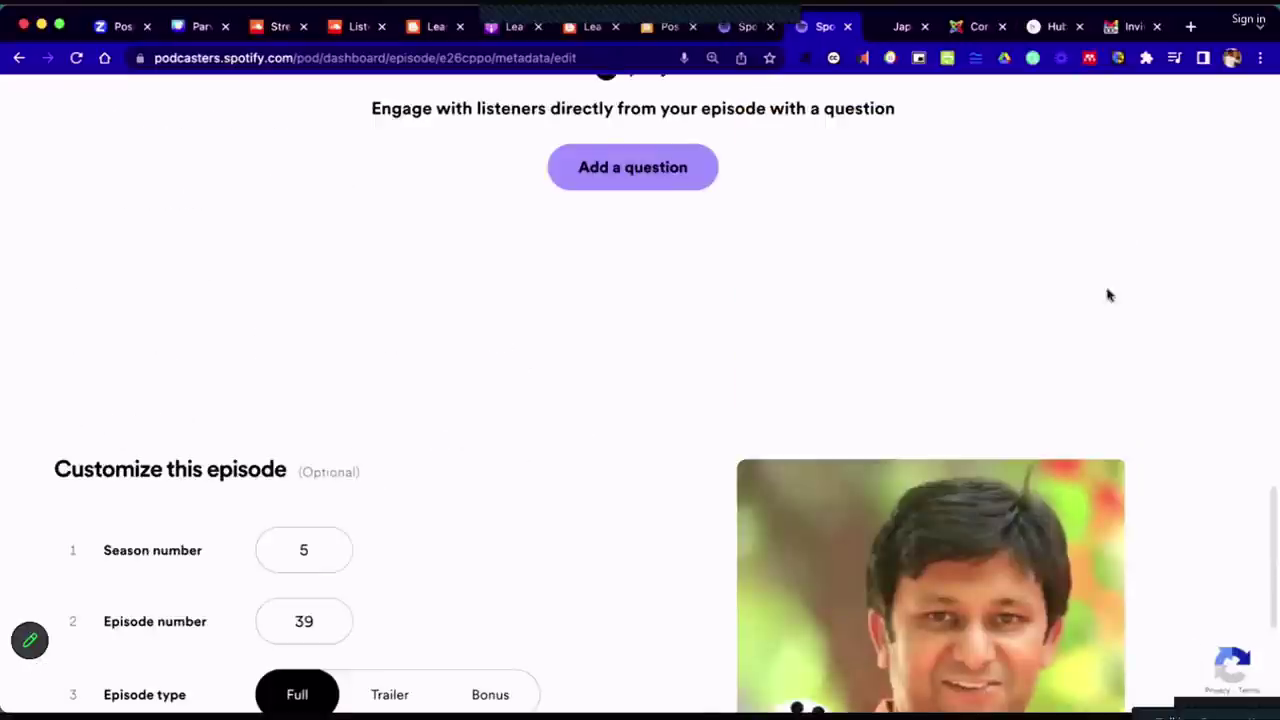
click(1137, 390)
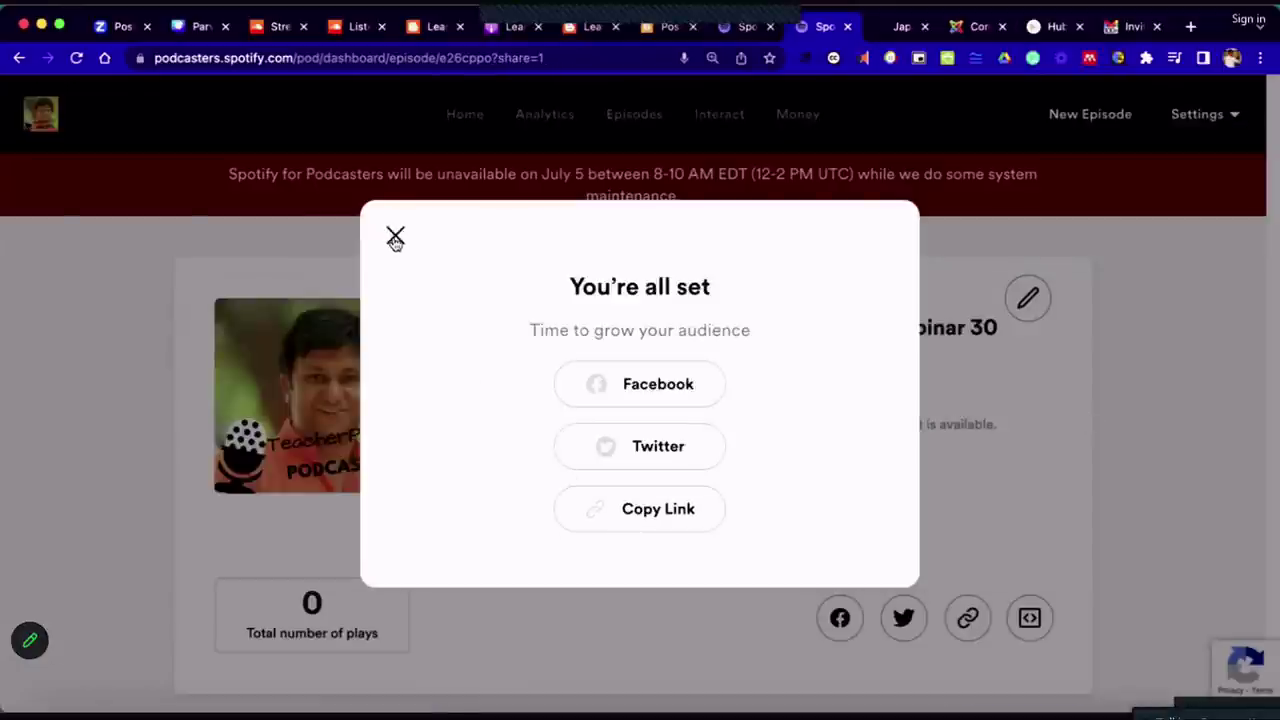
click(395, 236)
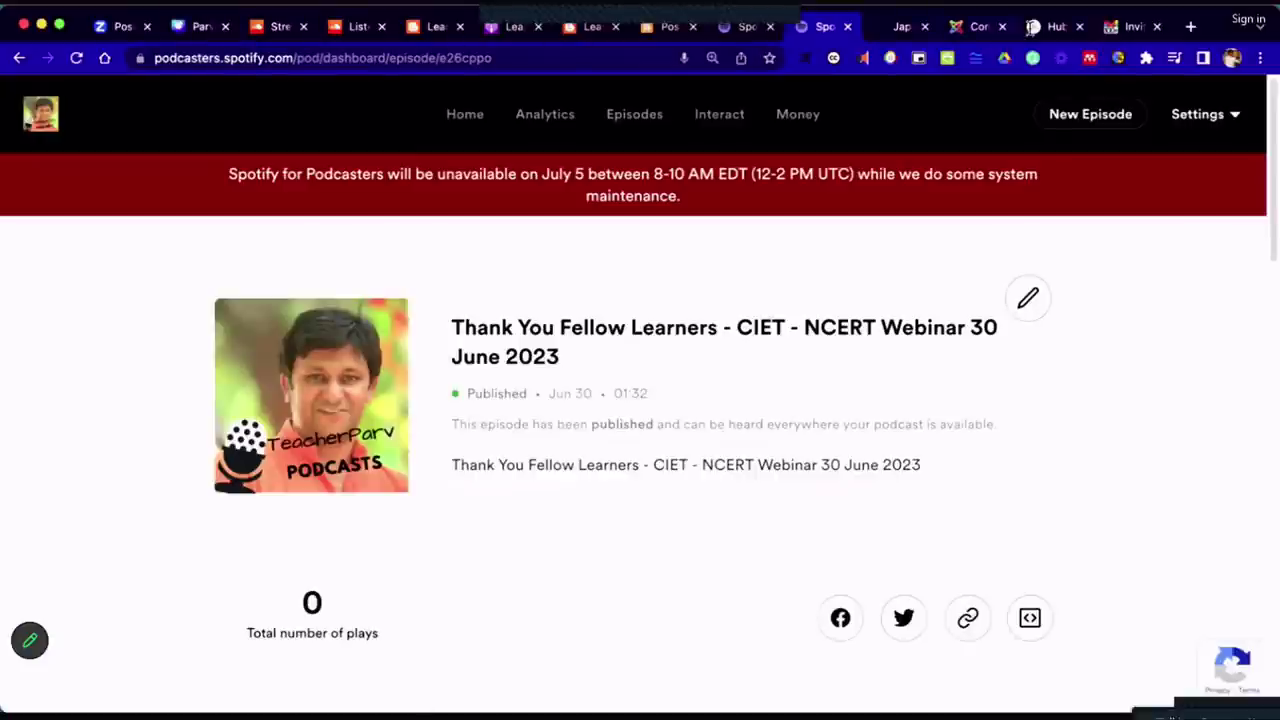
Open open.spotify.com in a new browser tab and view the TeacherParv: Celebrating Learning show page and its address
click(1190, 26)
text(open.spotify.com)
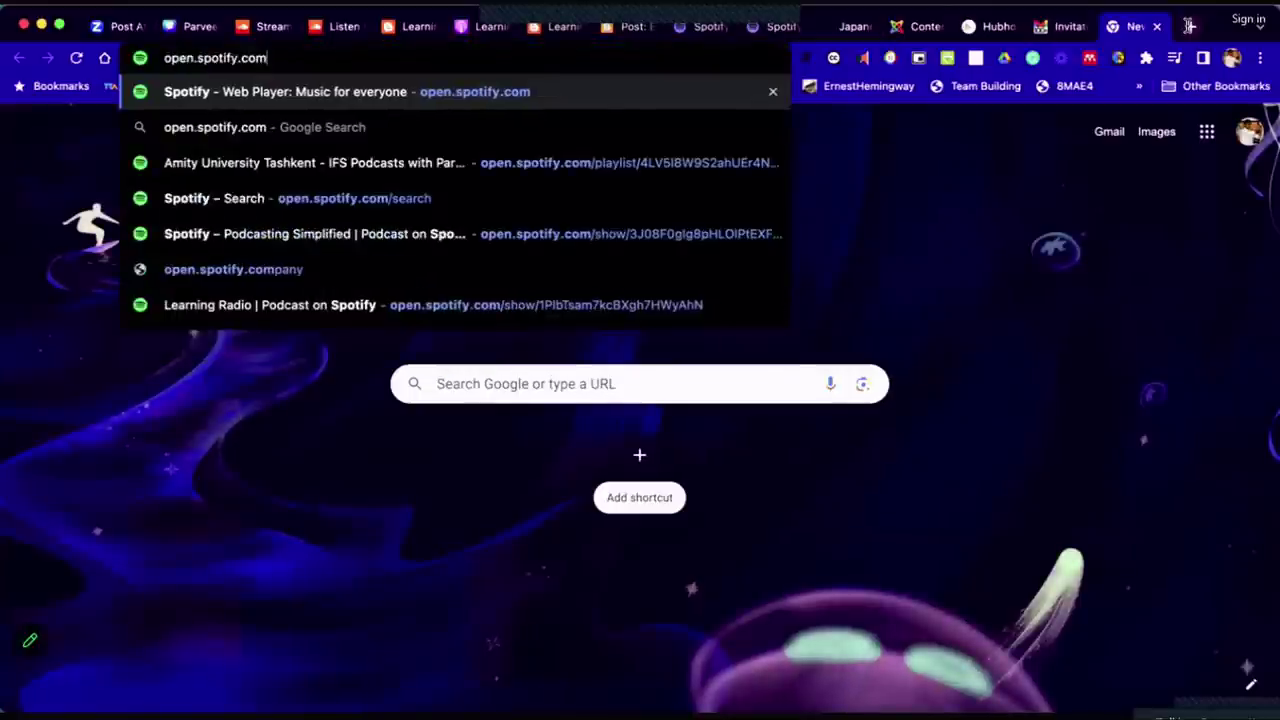
key(Return)
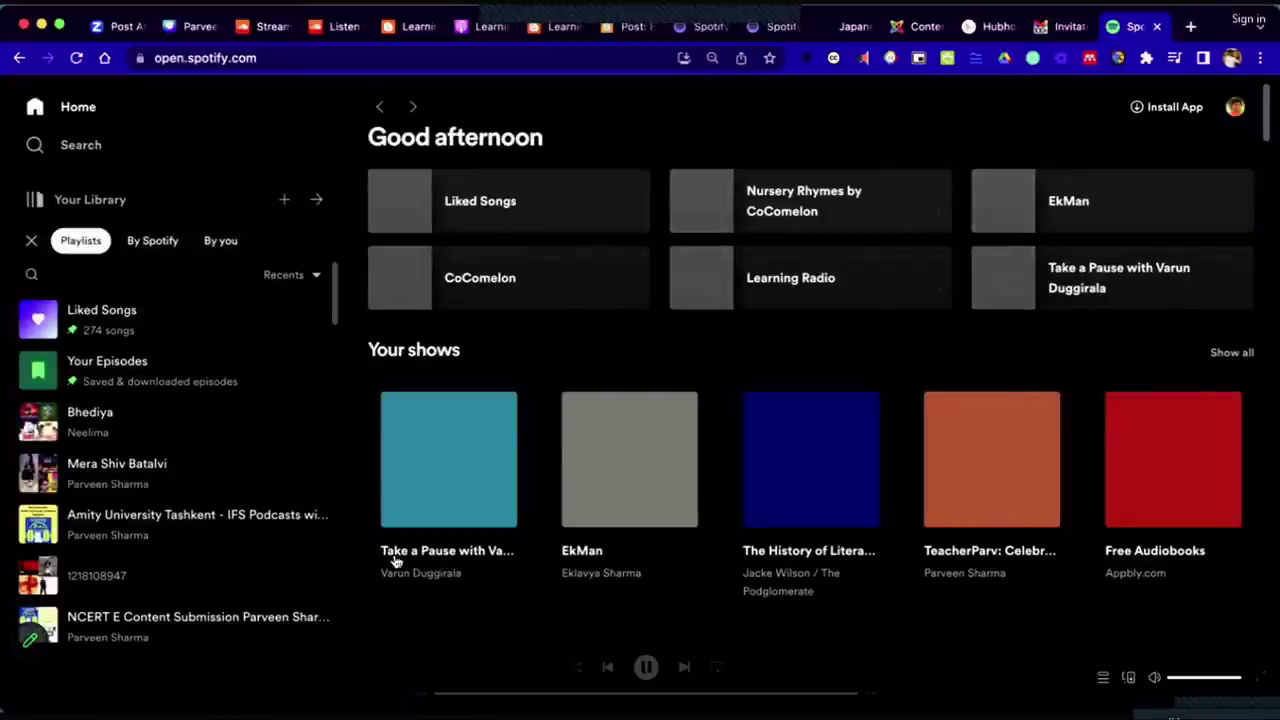
click(1008, 451)
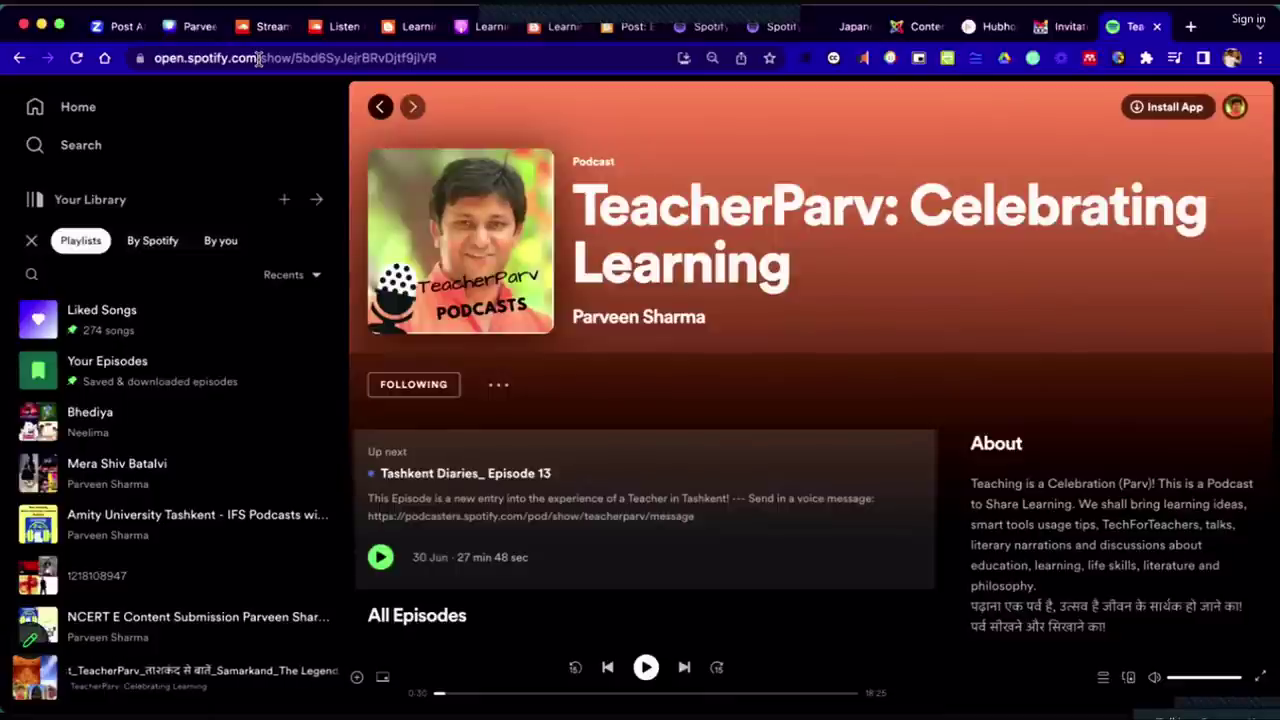
click(258, 59)
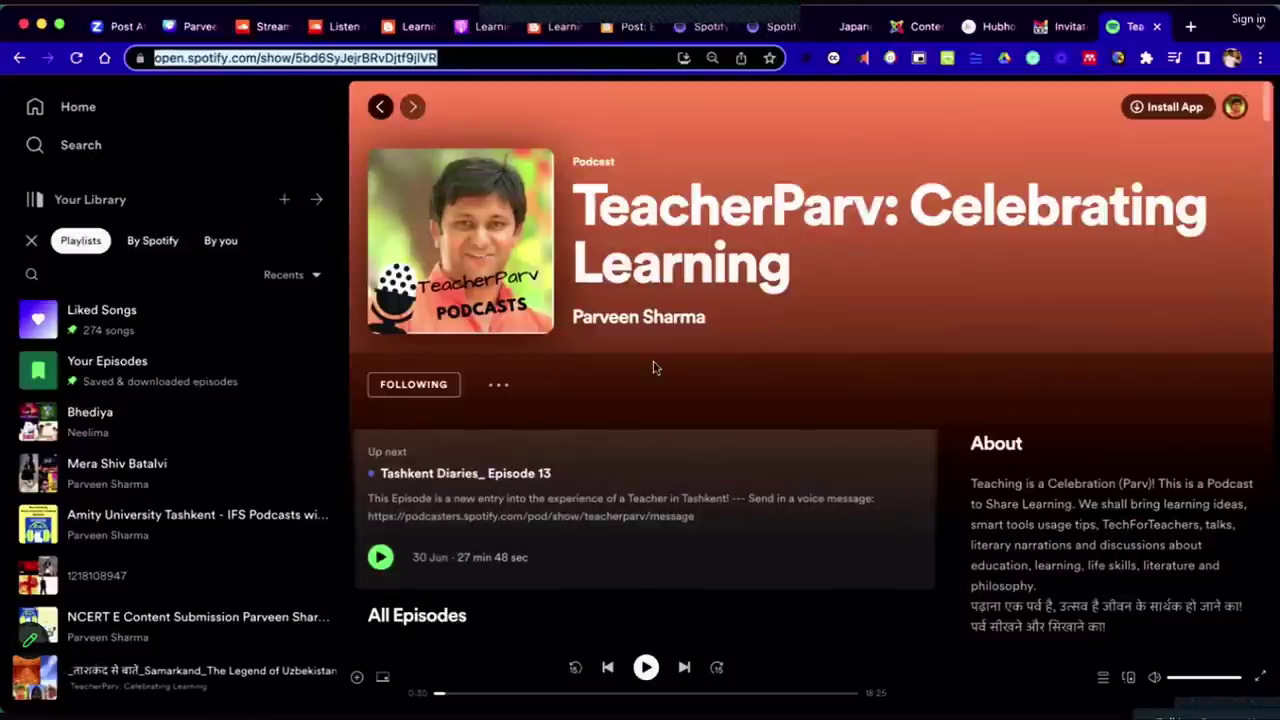
click(576, 211)
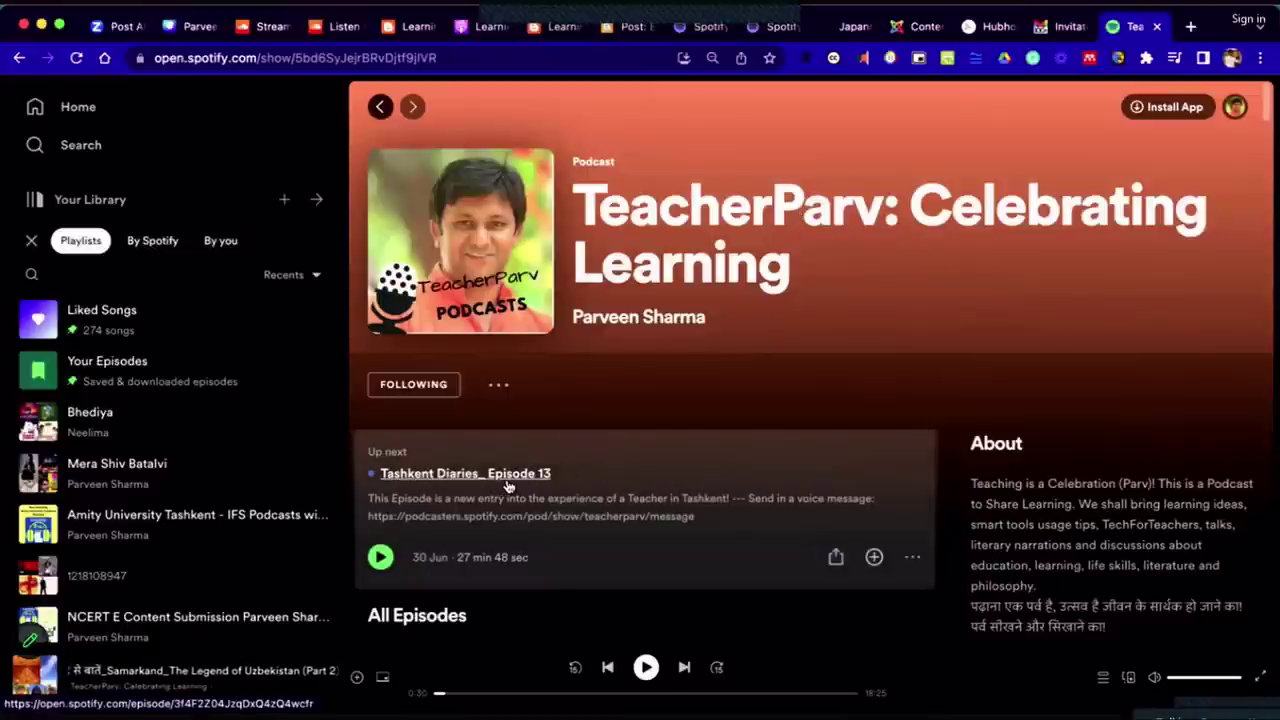
scroll(508, 484, down, 1)
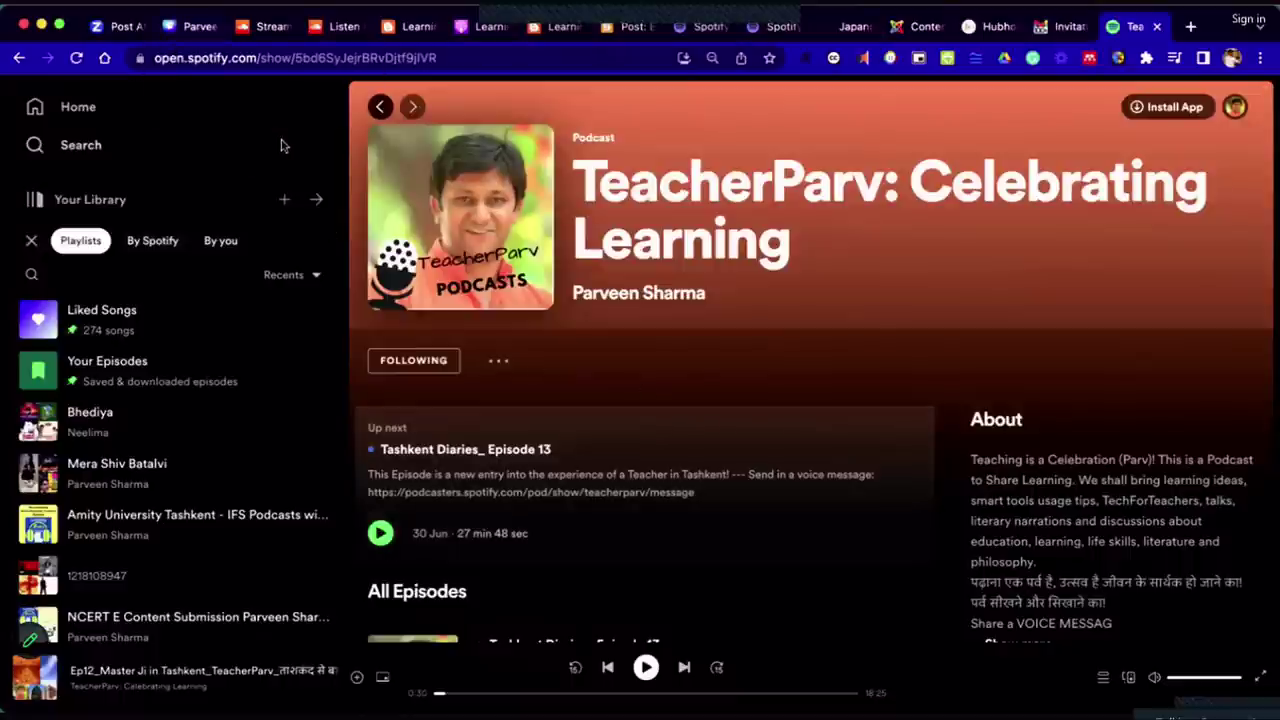
Switch to the Canva presentation, present it full screen from page 19, and advance to the learning management systems slide
click(193, 34)
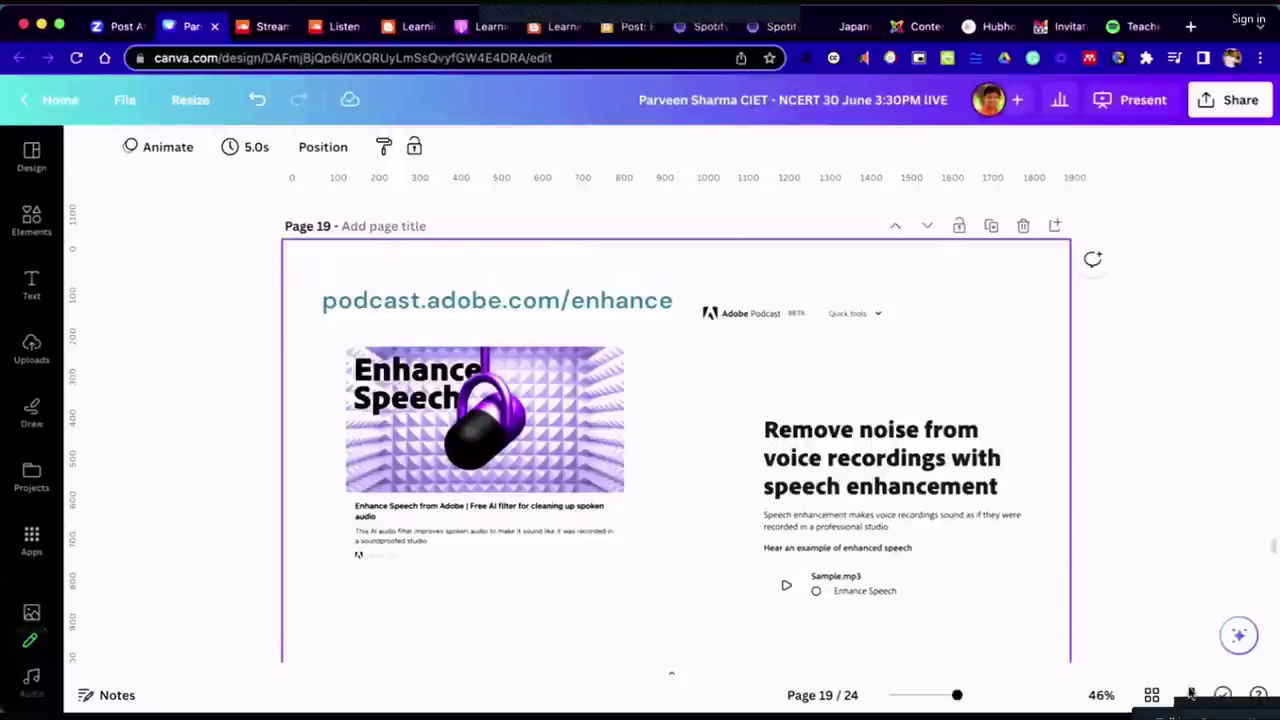
click(1190, 695)
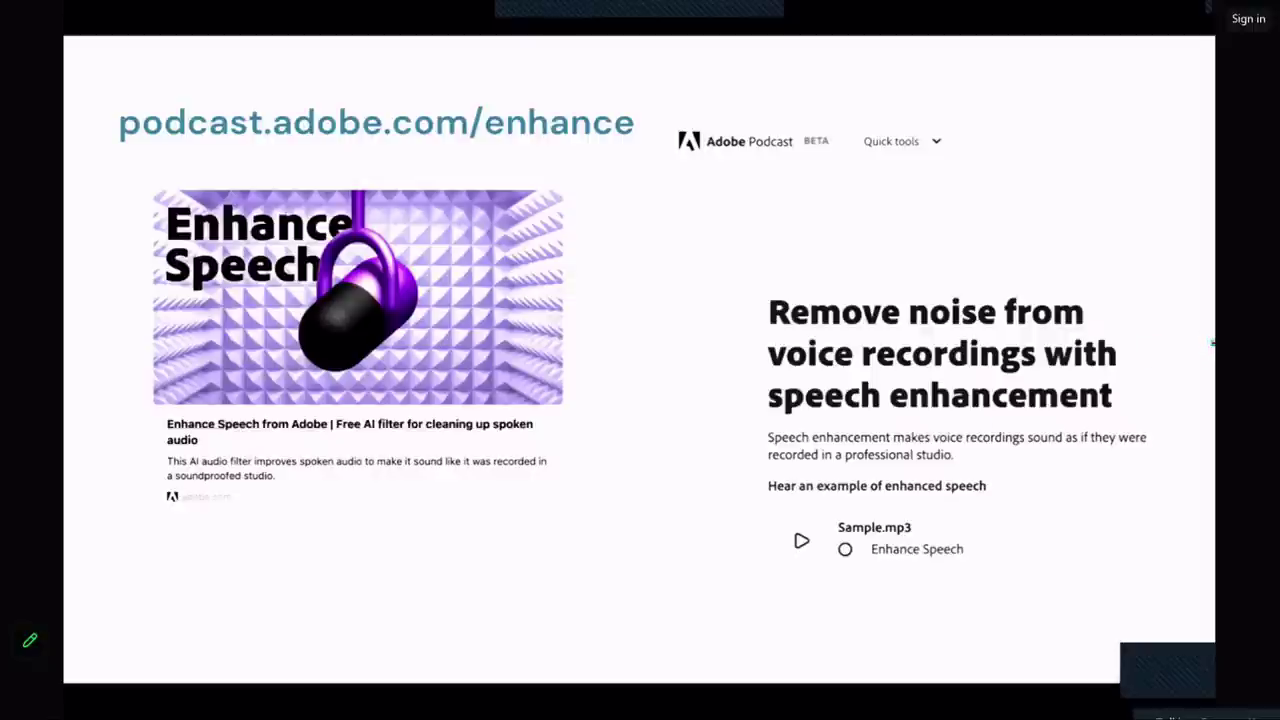
click(1189, 357)
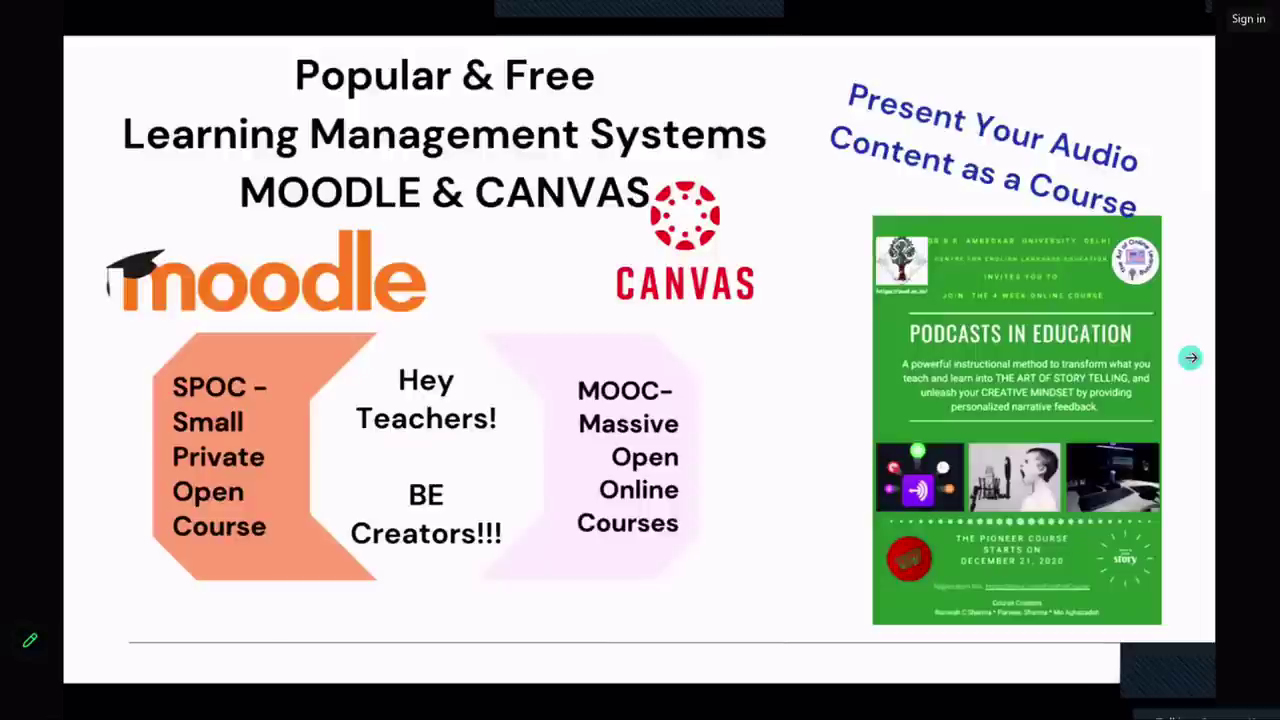